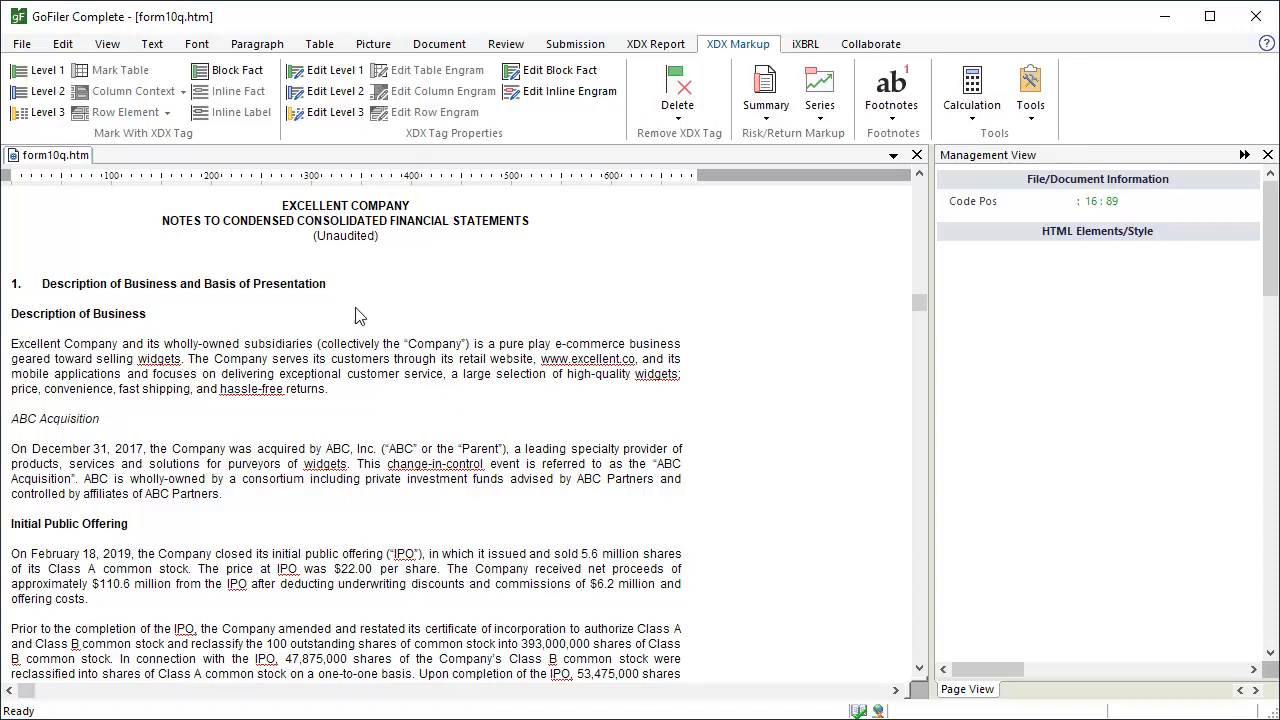
Step: Mark the Note 1 heading as a Level 1 Disclosure with the element us-gaap:BusinessDescriptionAndBasisOfPresentationTextBlock, found by searching "basis of presentation"
left_click(328, 286)
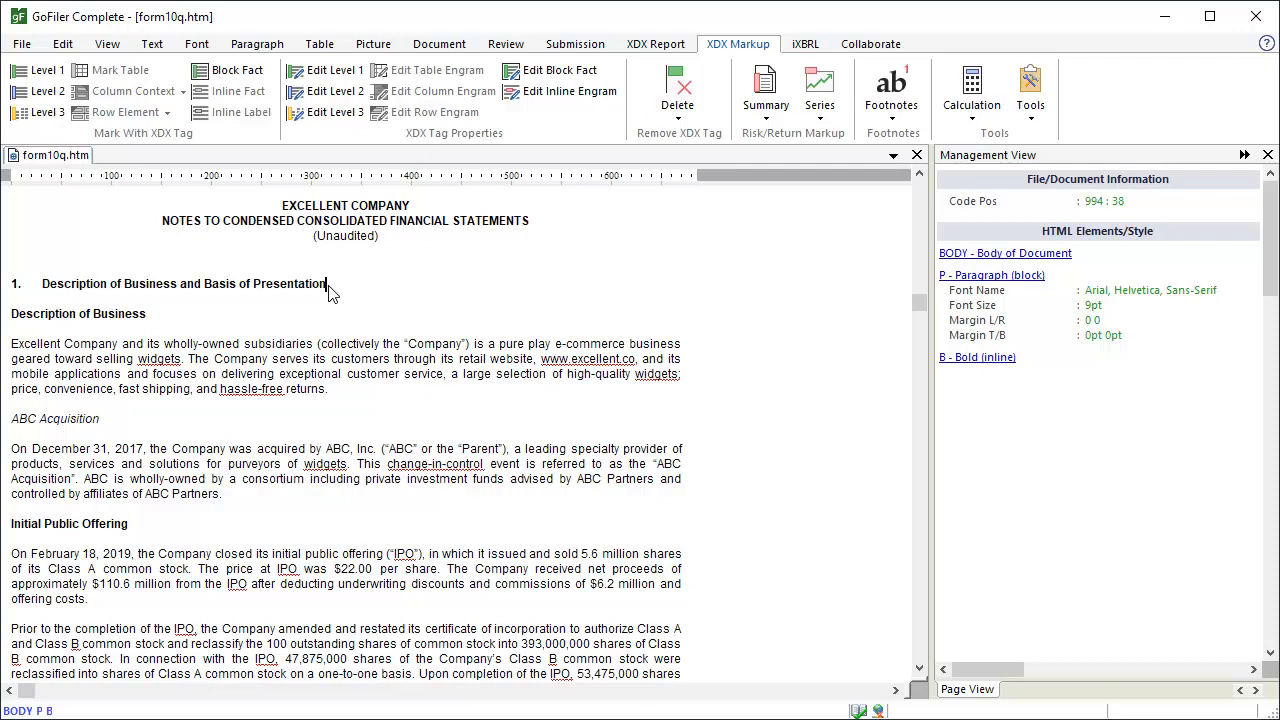
left_click(55, 70)
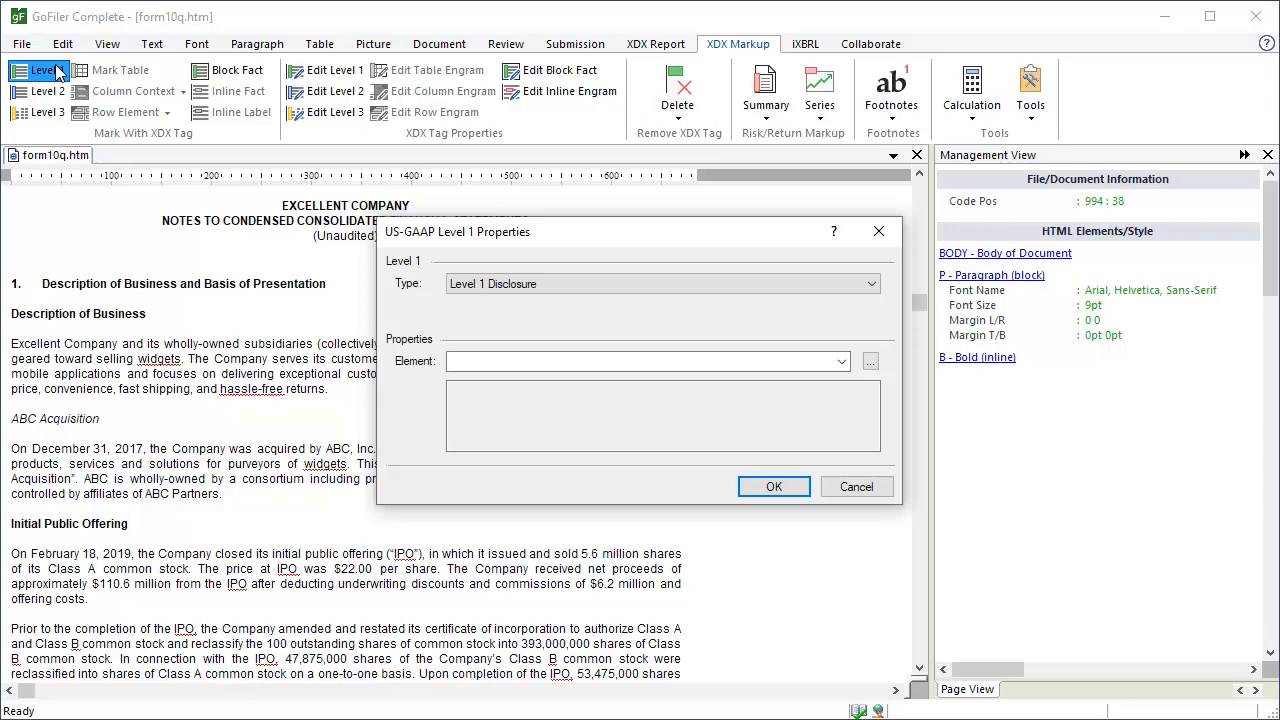
left_click(872, 286)
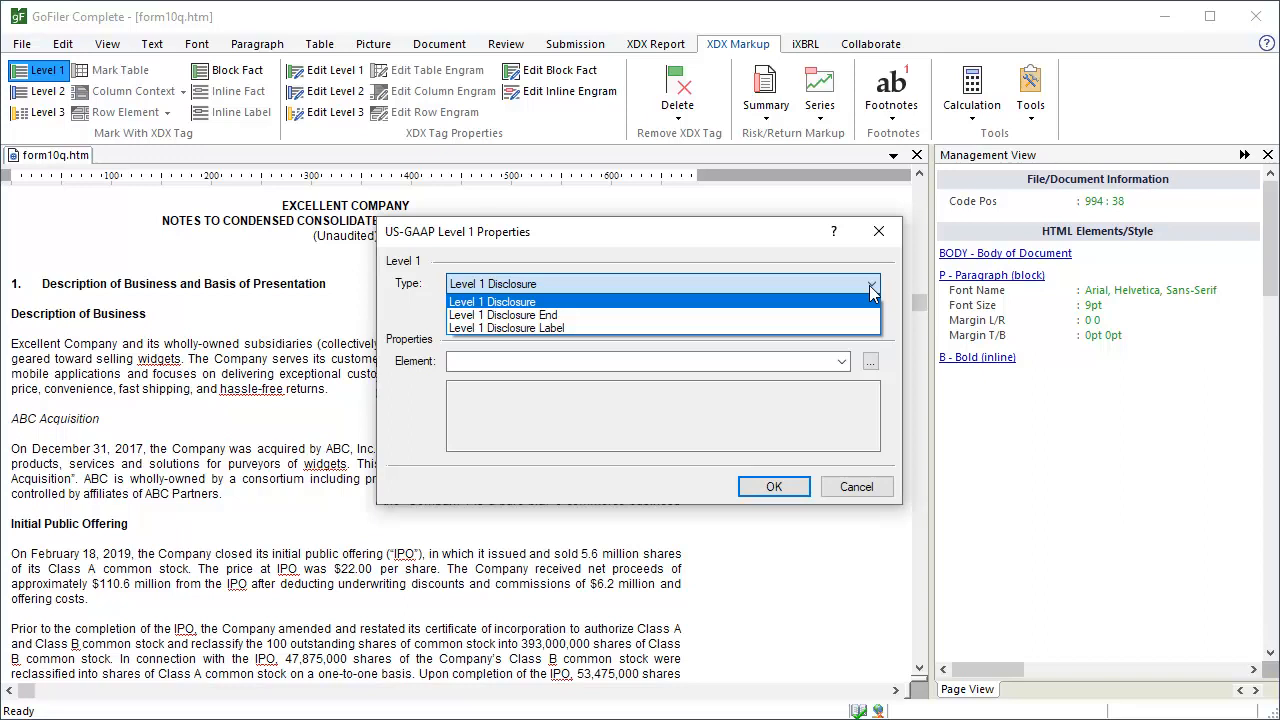
left_click(872, 289)
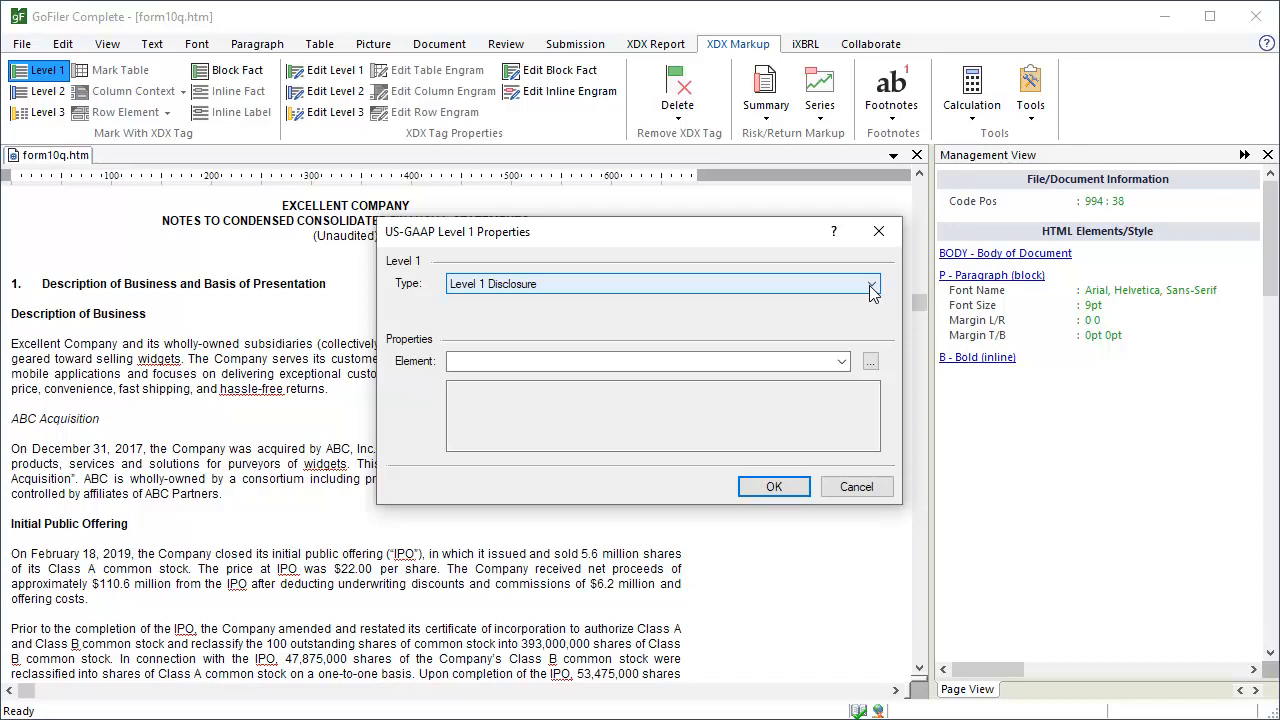
left_click(872, 363)
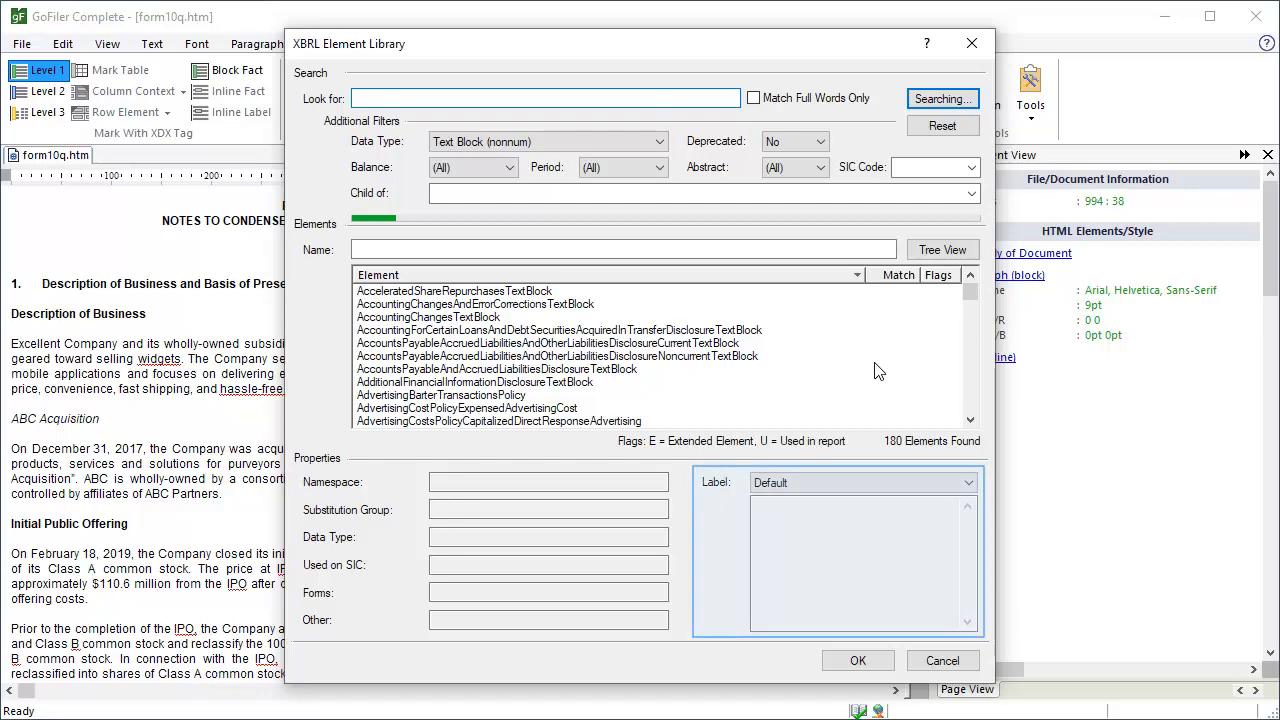
type("bas")
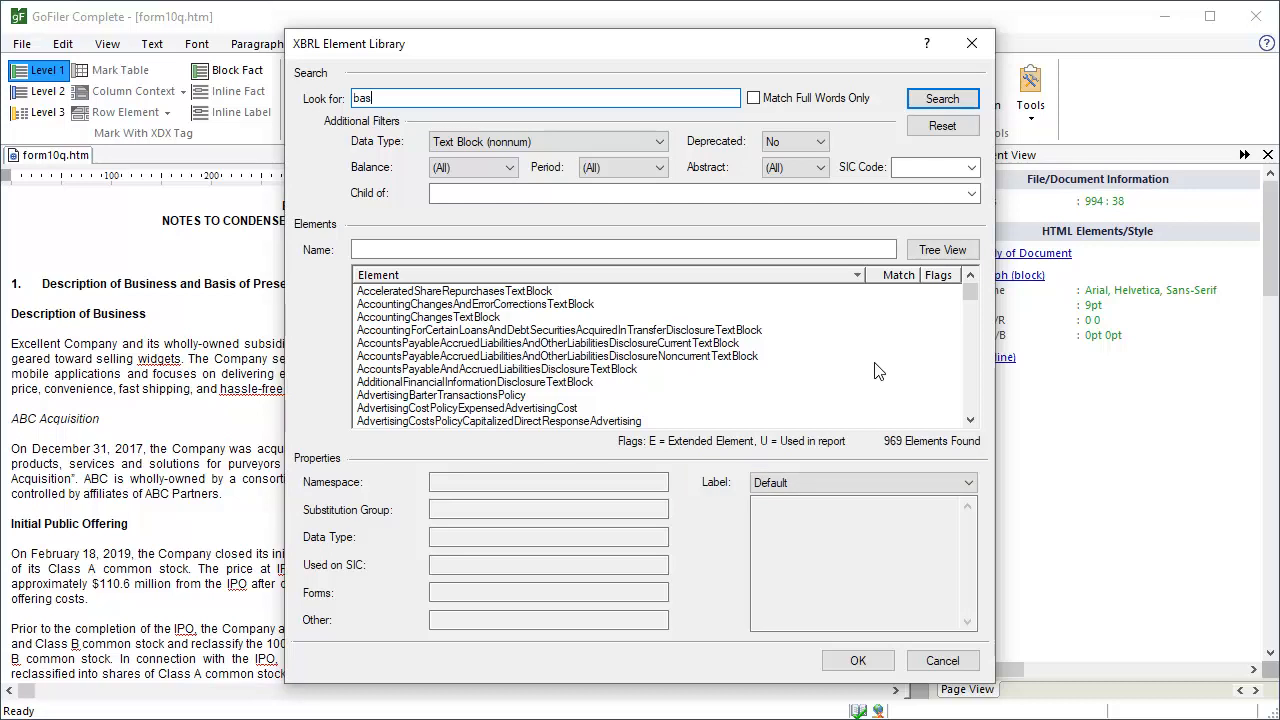
type("is of presentation")
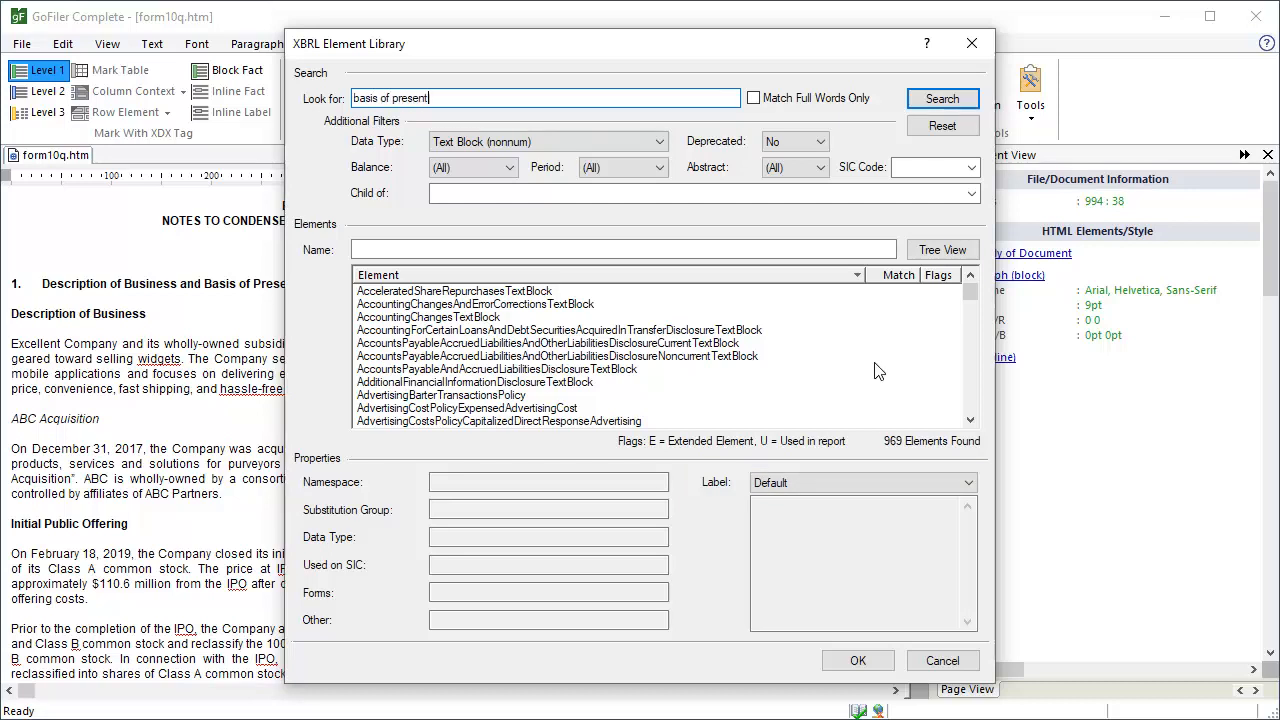
left_click(925, 100)
left_click(612, 331)
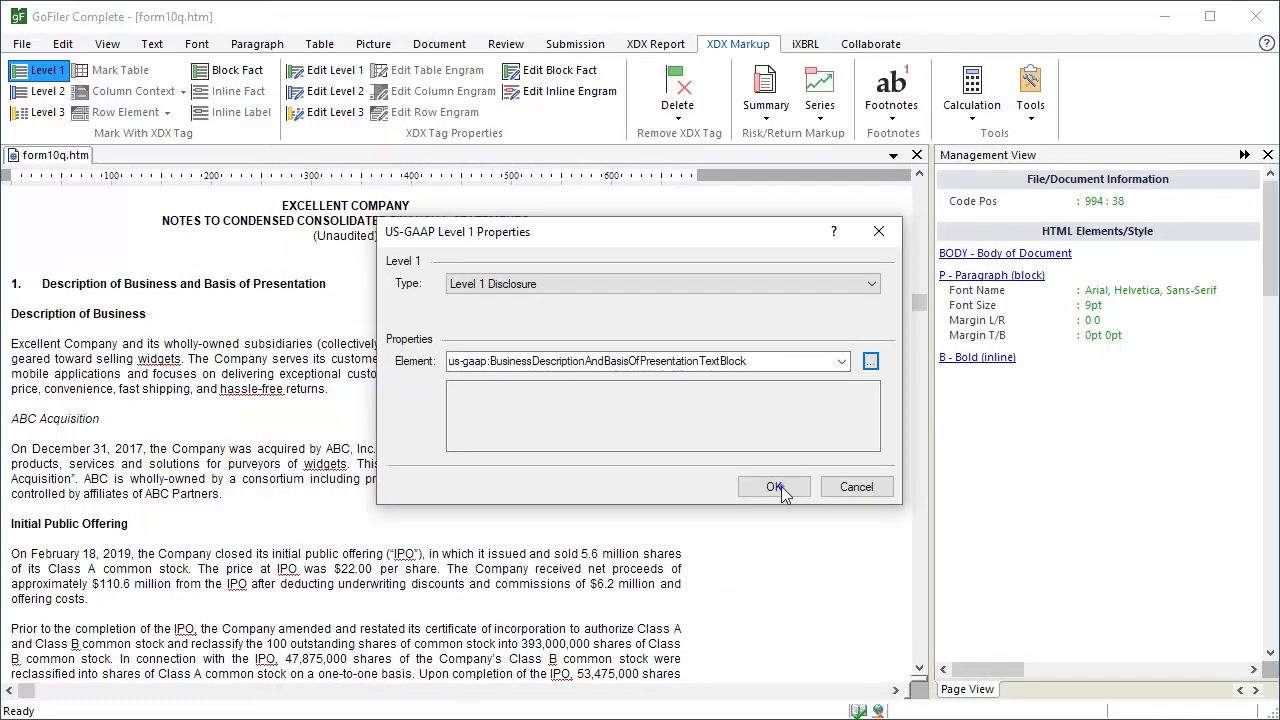
left_click(781, 486)
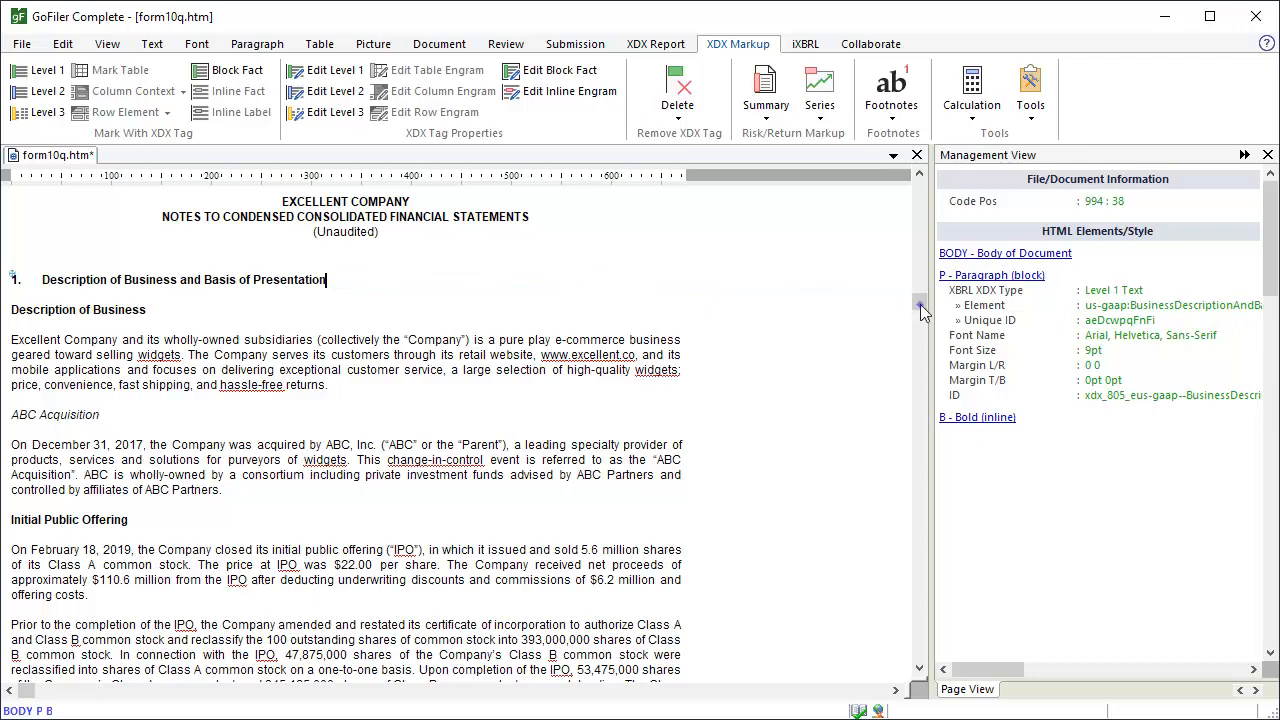
Step: Mark the Note 2 heading as a Level 1 Disclosure with us-gaap:SignificantAccountingPoliciesTextBlock, found by searching "significant accounting policies"
left_click_drag(921, 307, 922, 319)
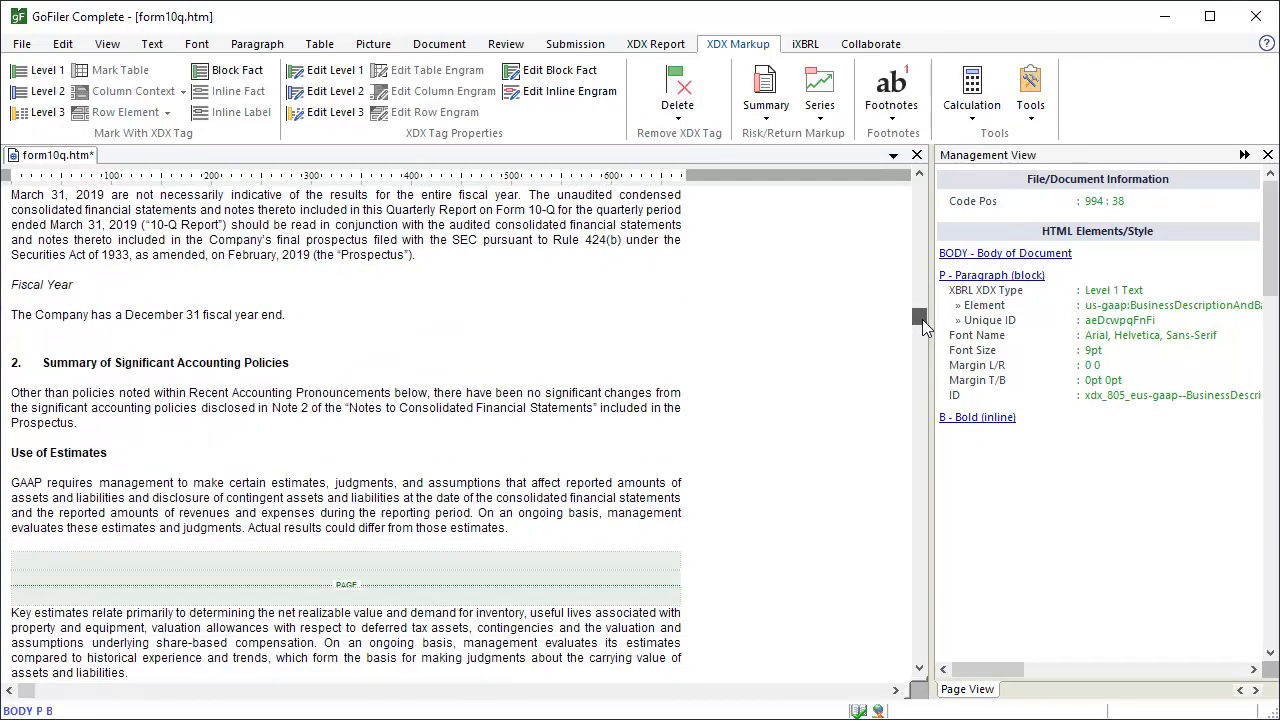
left_click(292, 363)
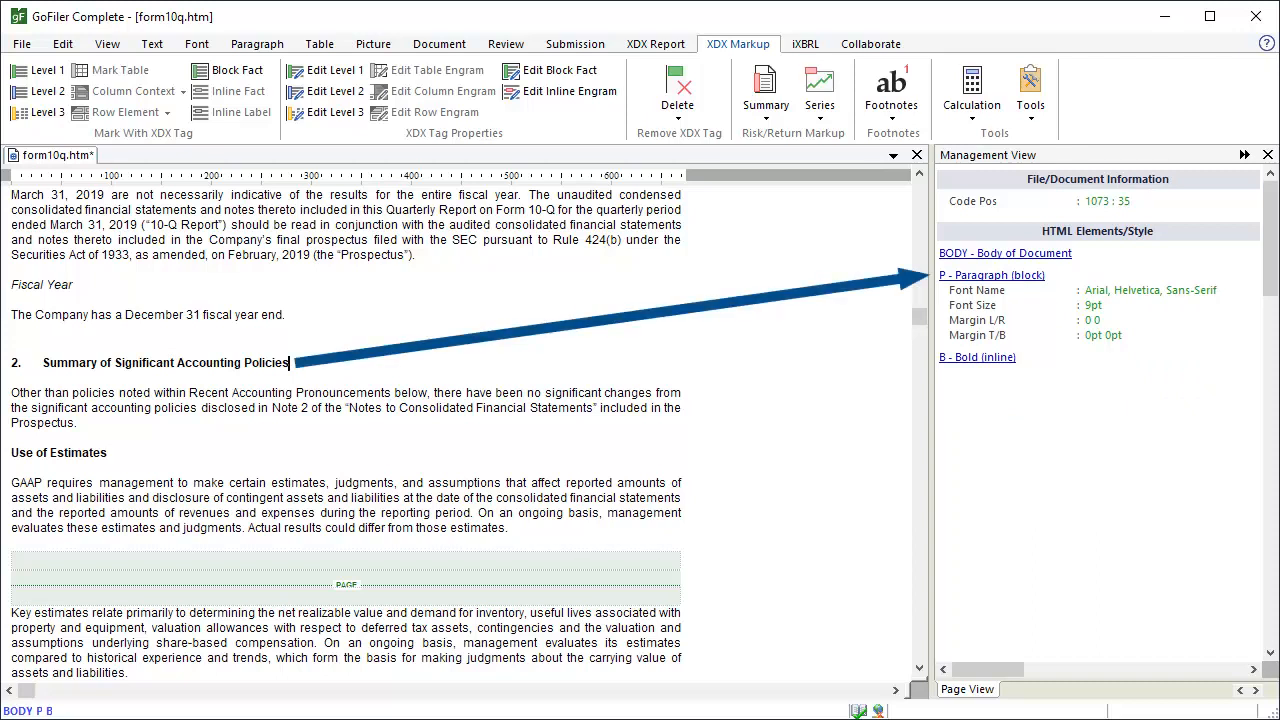
left_click(47, 72)
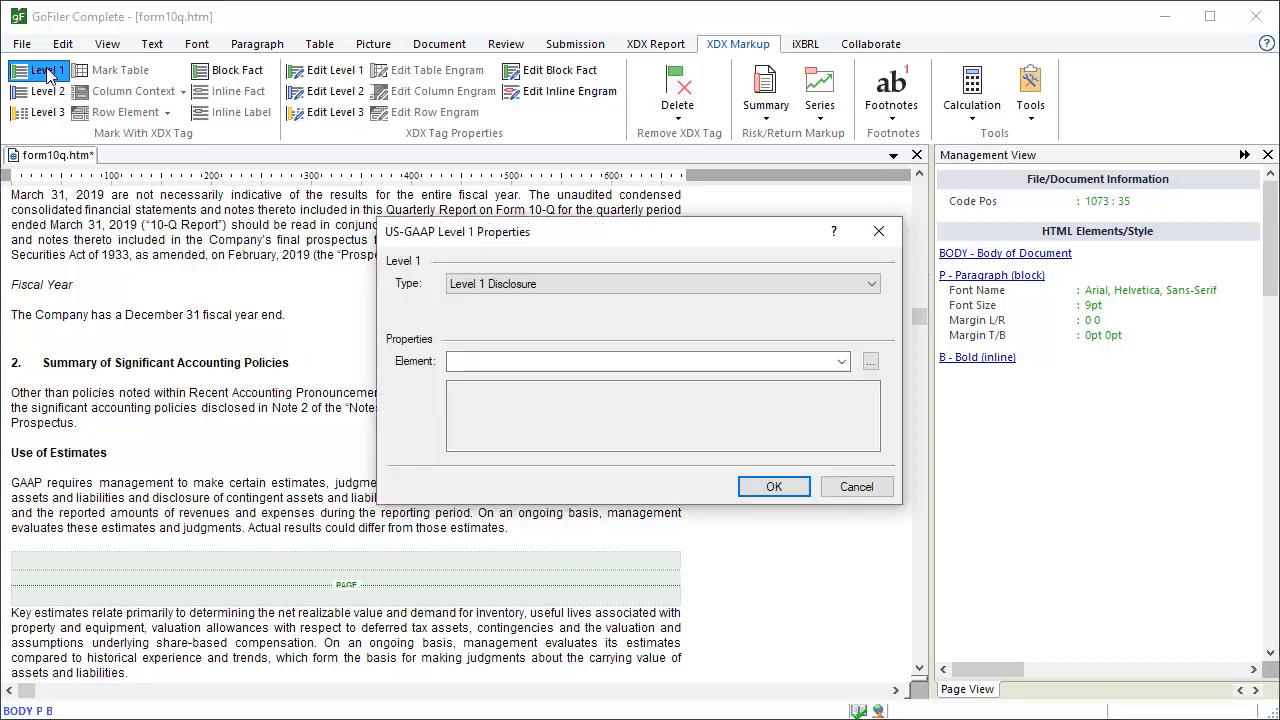
left_click(871, 362)
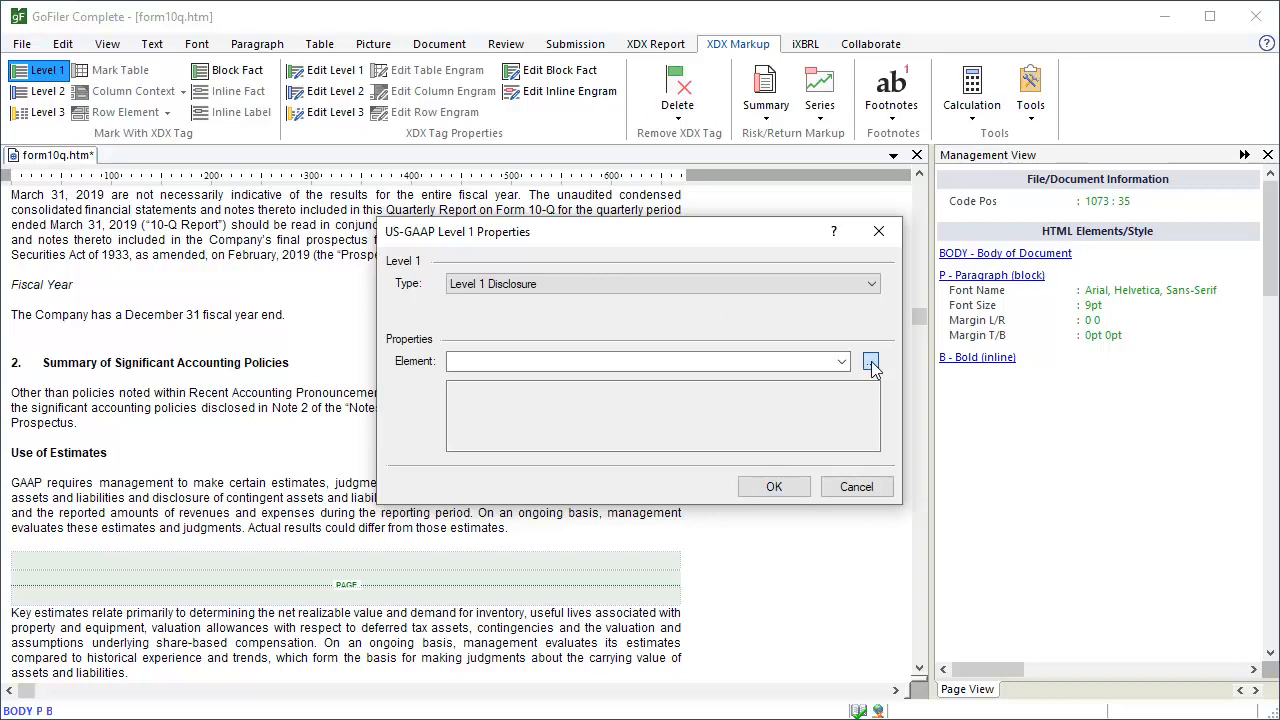
type("signific")
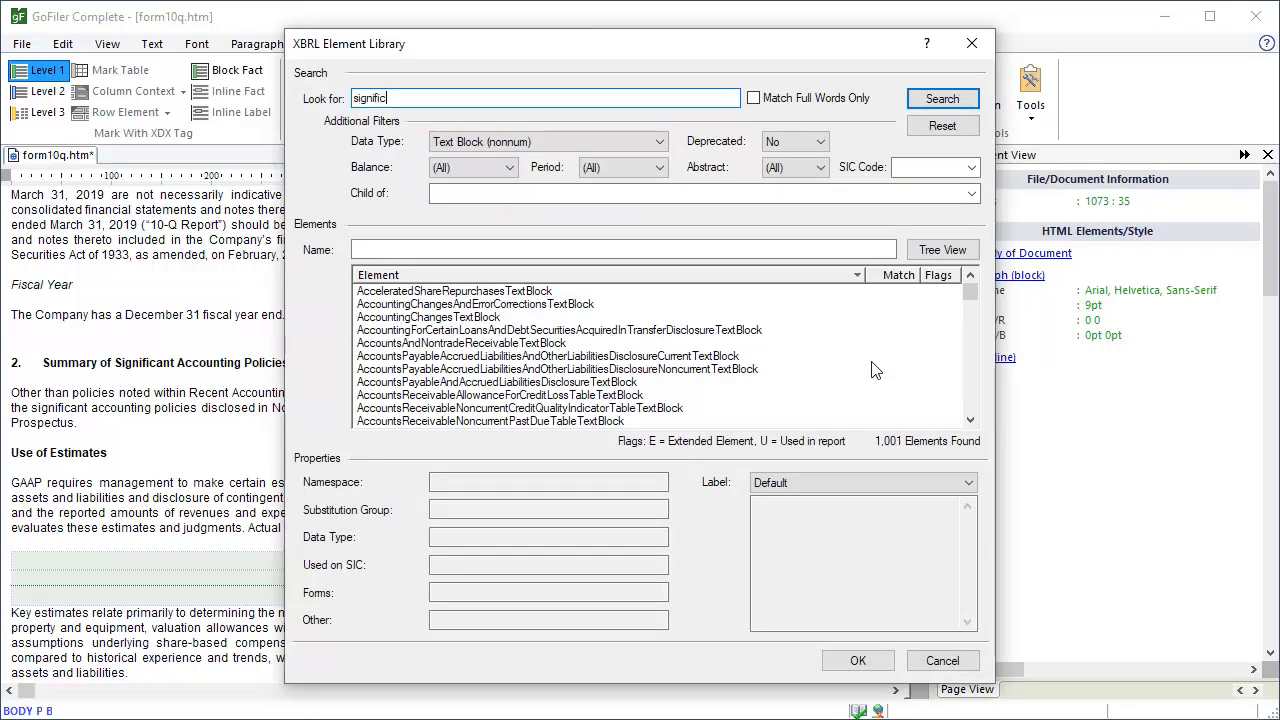
type("ant accounting policies")
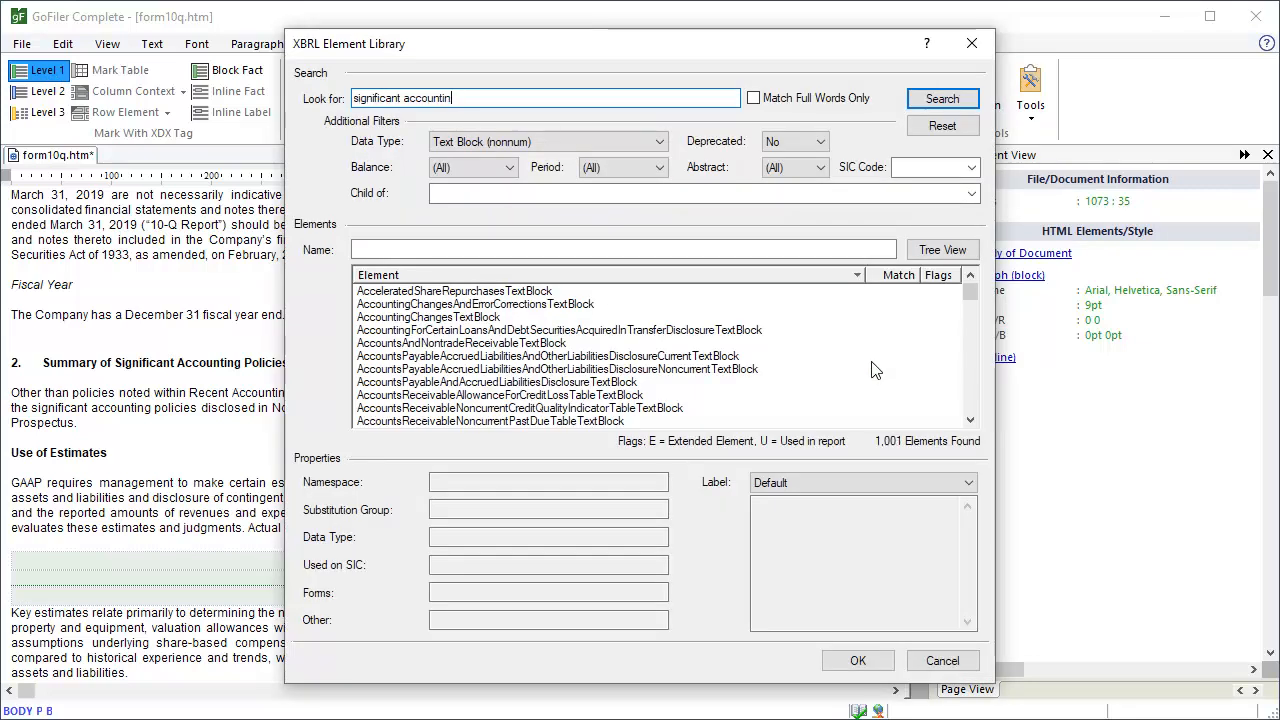
left_click(975, 104)
left_click_drag(968, 300, 969, 398)
left_click(537, 369)
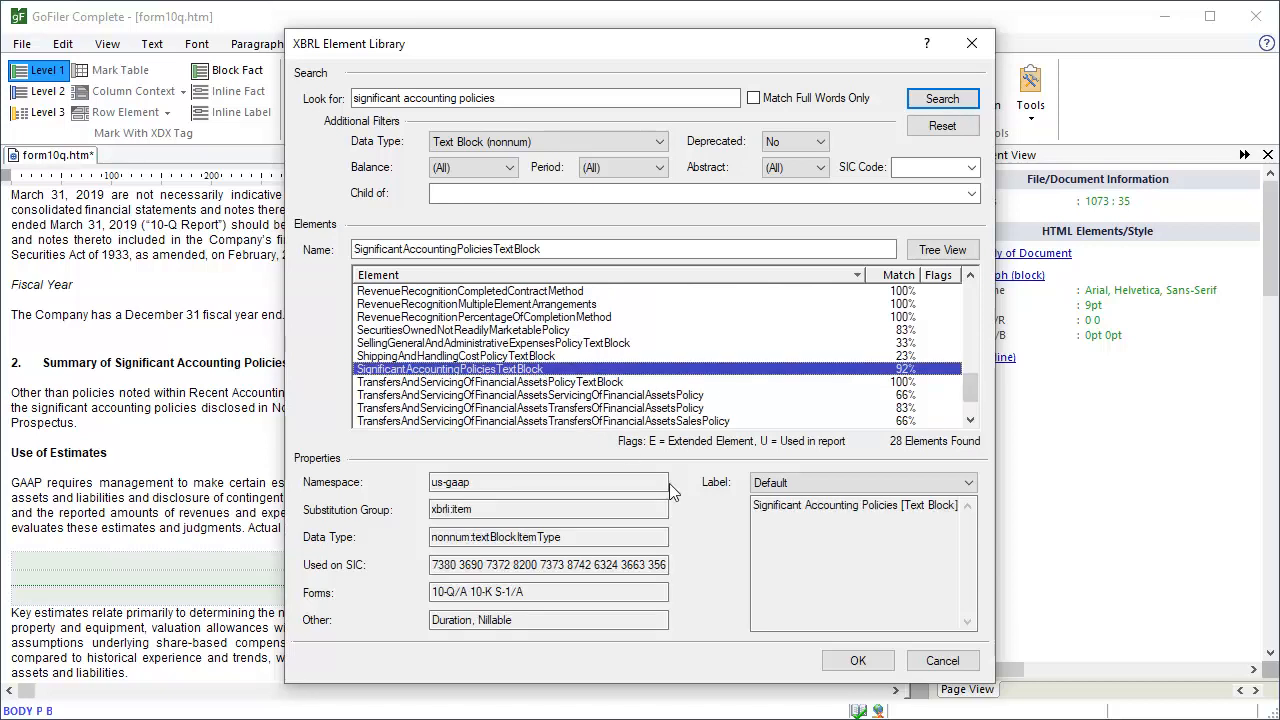
left_click(871, 659)
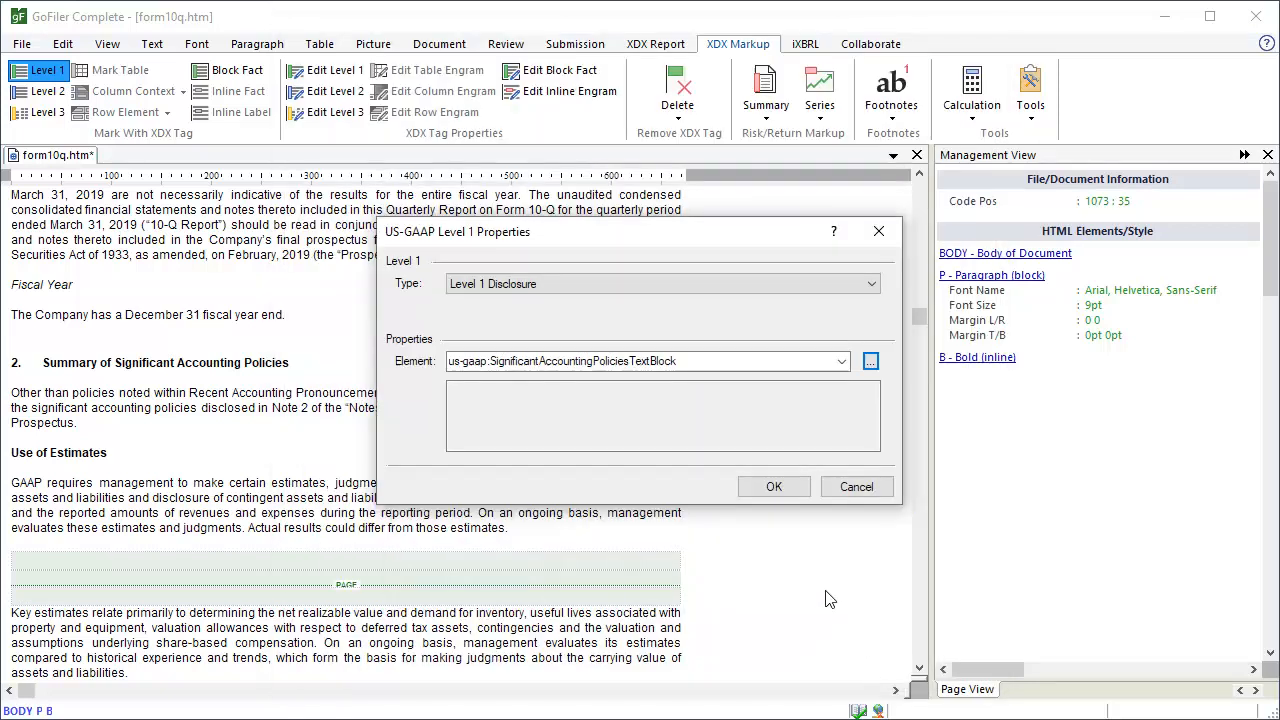
left_click(761, 489)
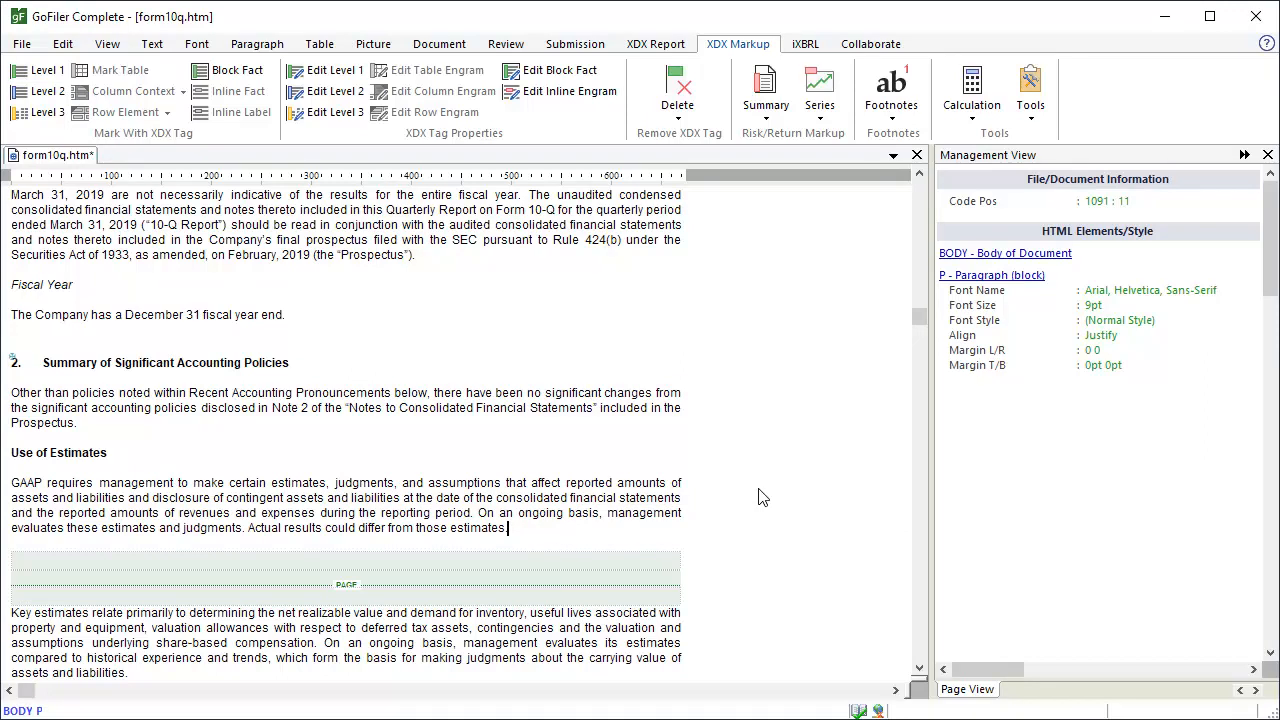
Step: Add two centered lines, "Excellent Company" and "Form 10-Q", after the Use of Estimates paragraph just above the page break
left_click(386, 558)
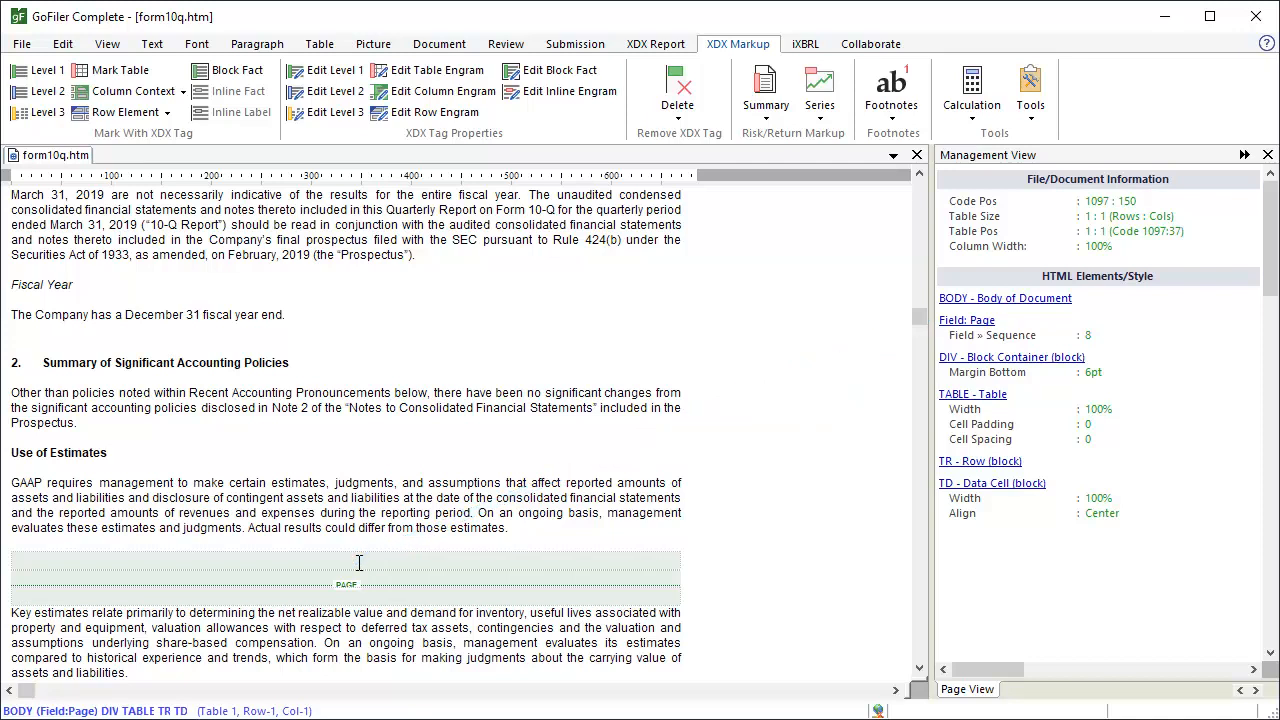
left_click(515, 531)
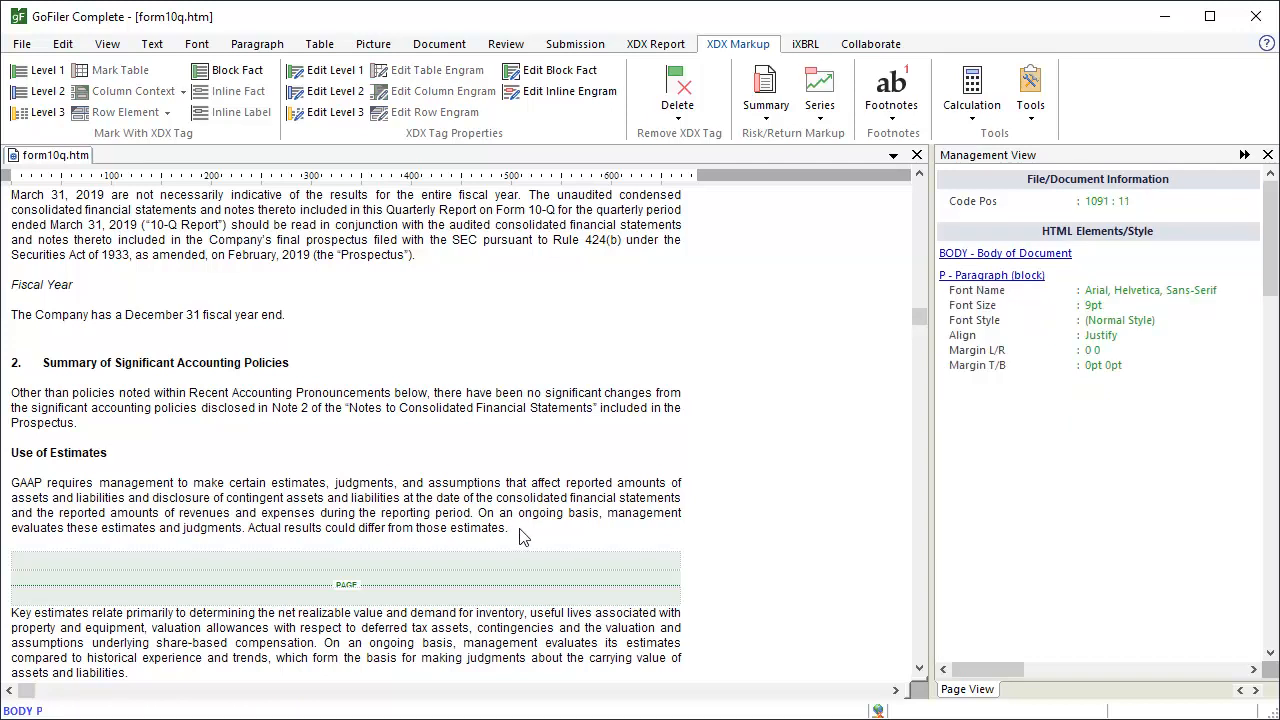
key("Return")
type("Ex")
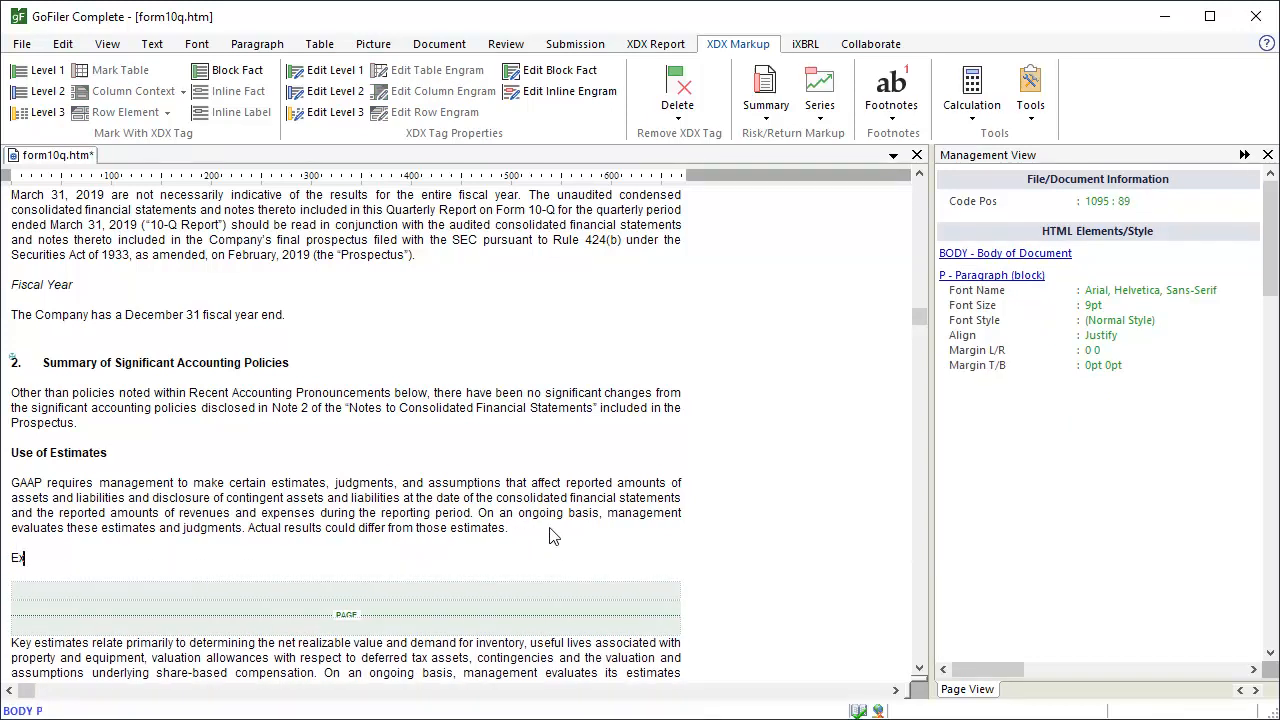
type("cellent Company")
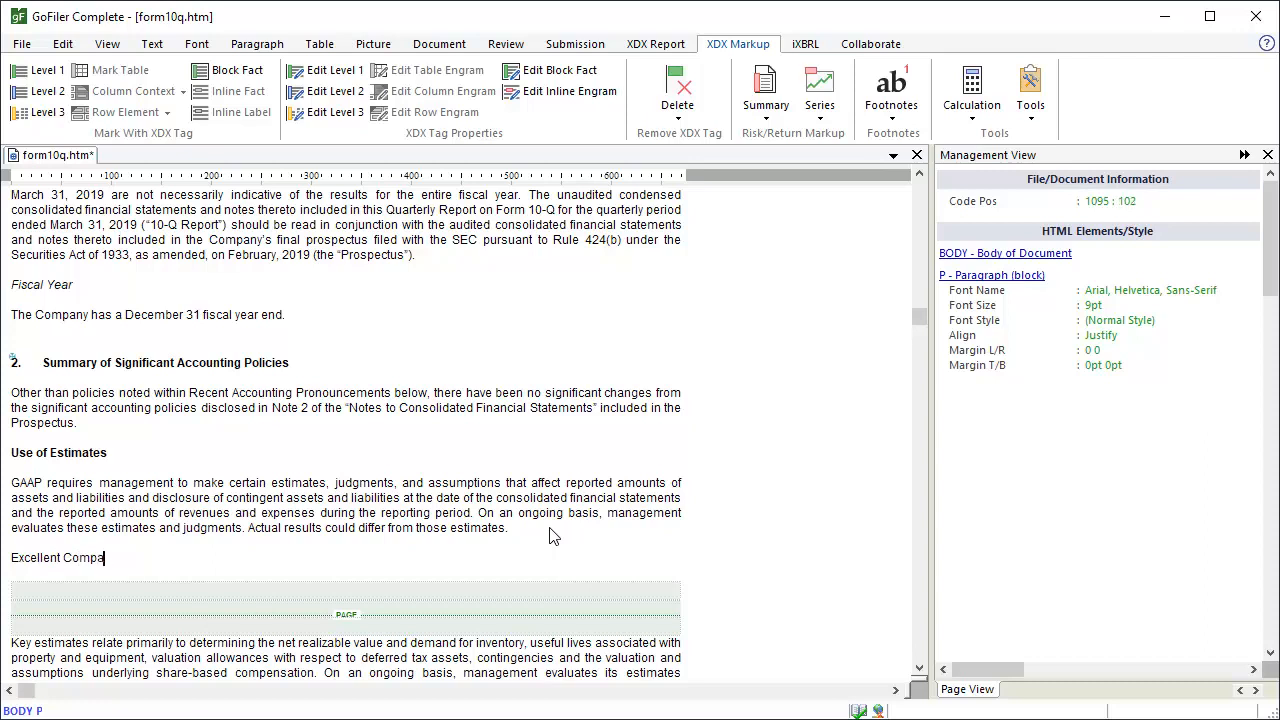
left_click(259, 44)
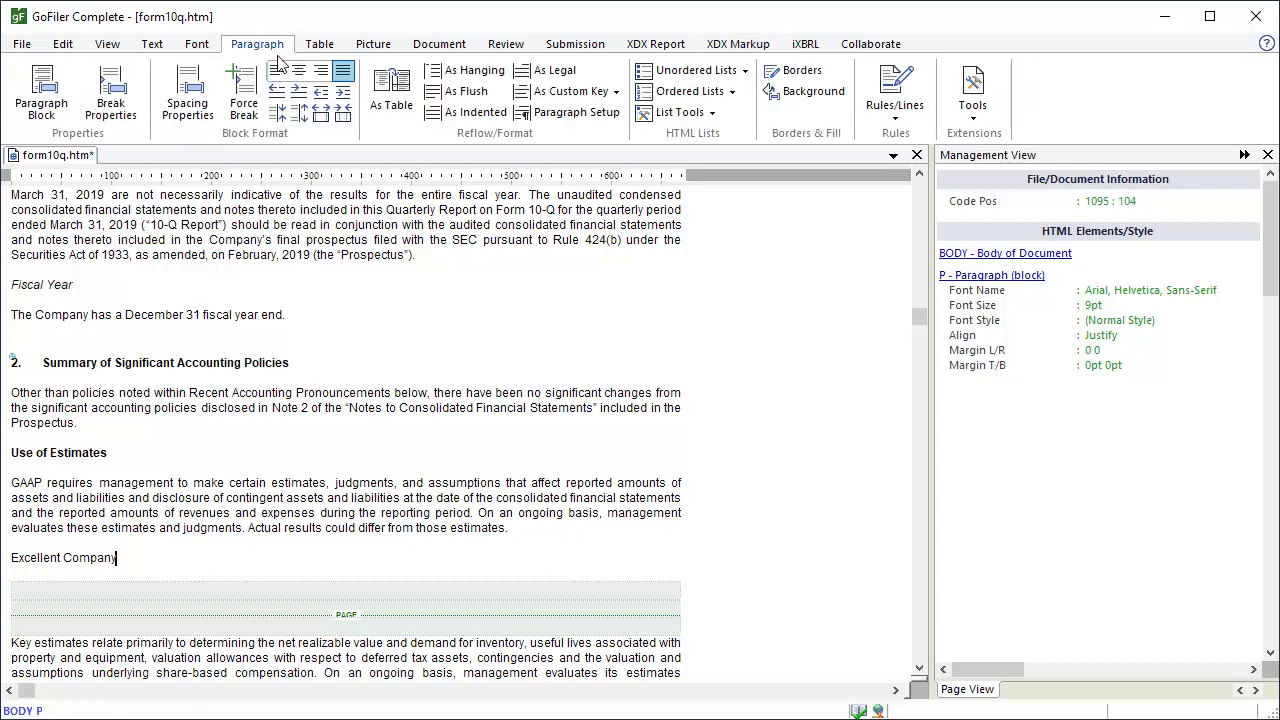
left_click(298, 70)
key("Return")
type("Form 10-Q")
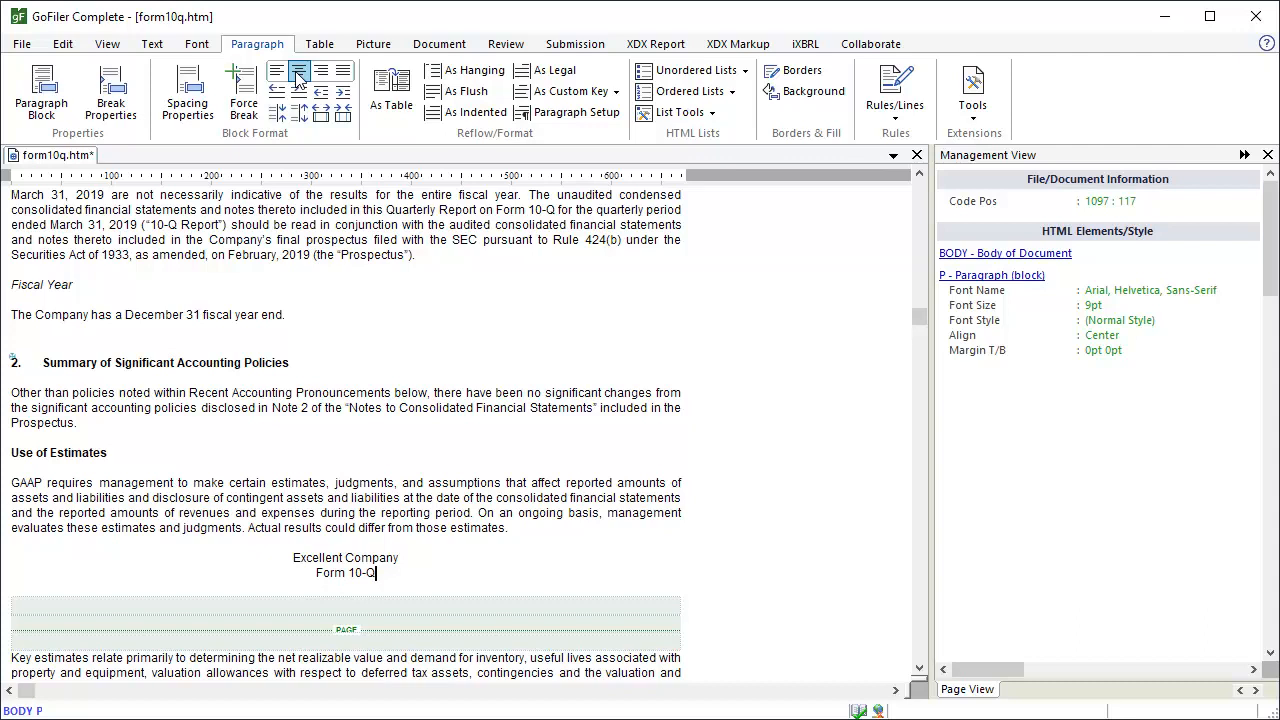
Step: Mark the centered "Excellent Company" and "Form 10-Q" lines each as an Exclude Block
left_click(400, 564)
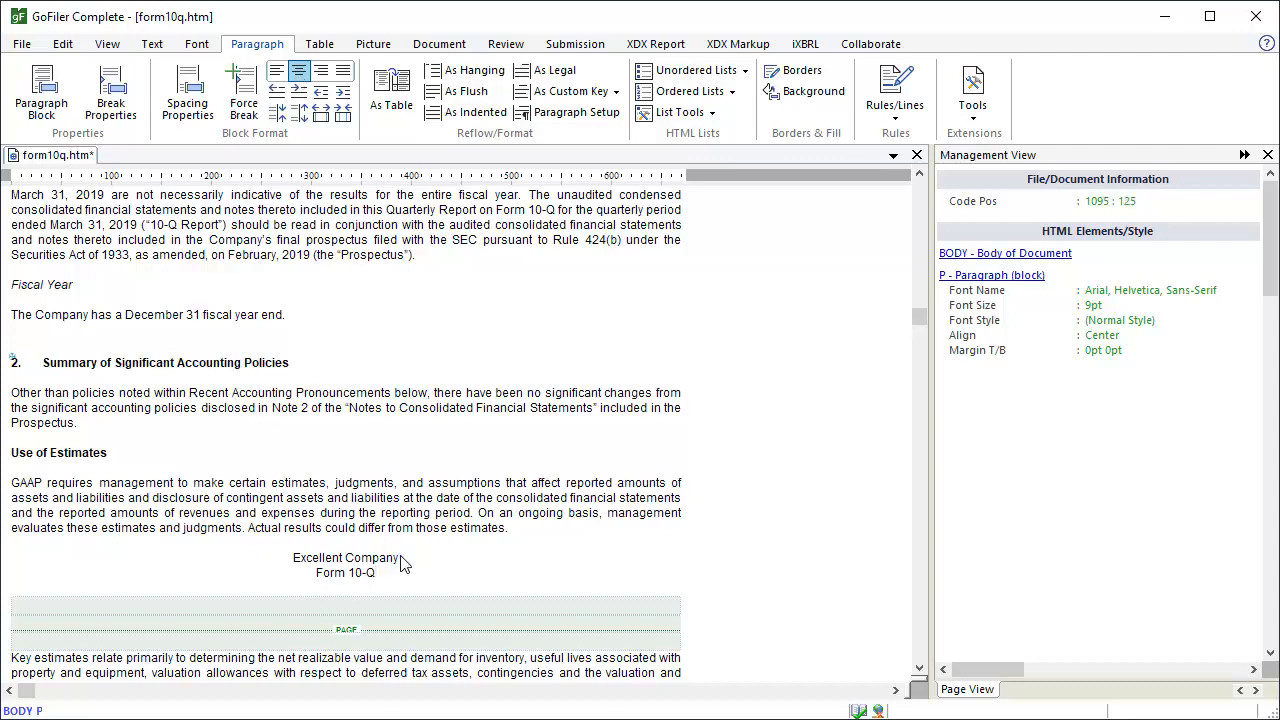
left_click(722, 45)
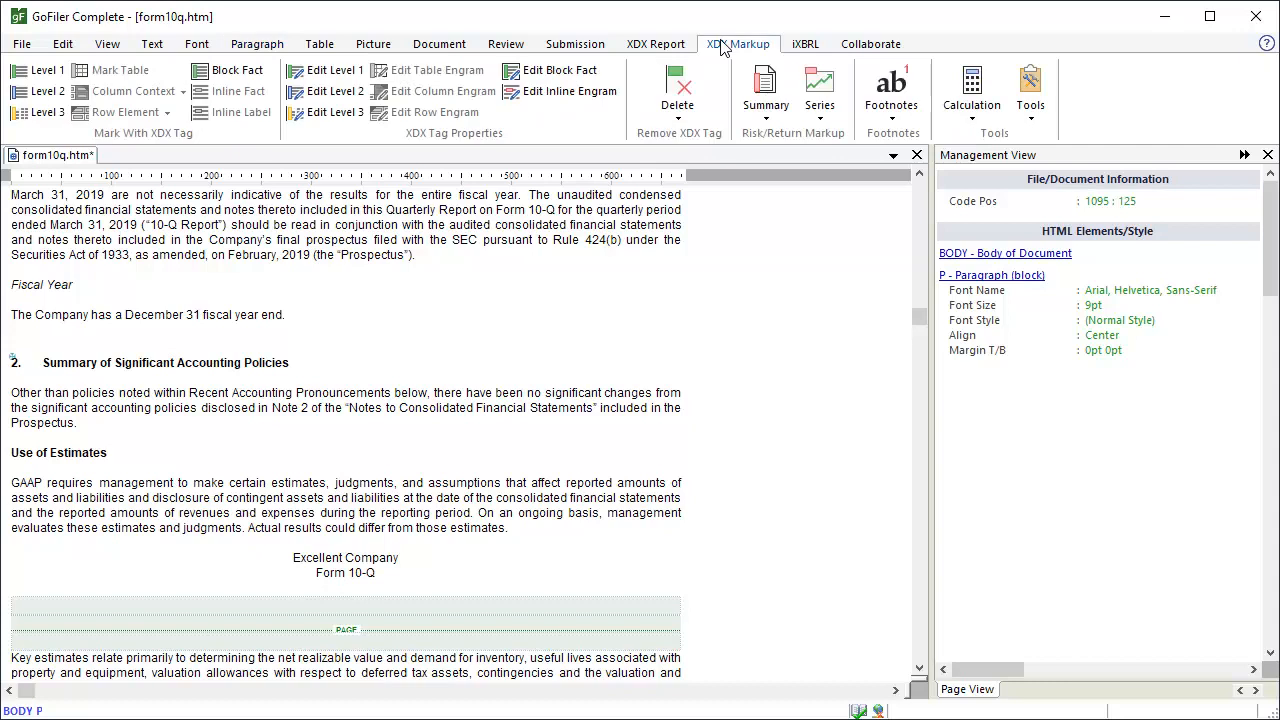
left_click(1032, 115)
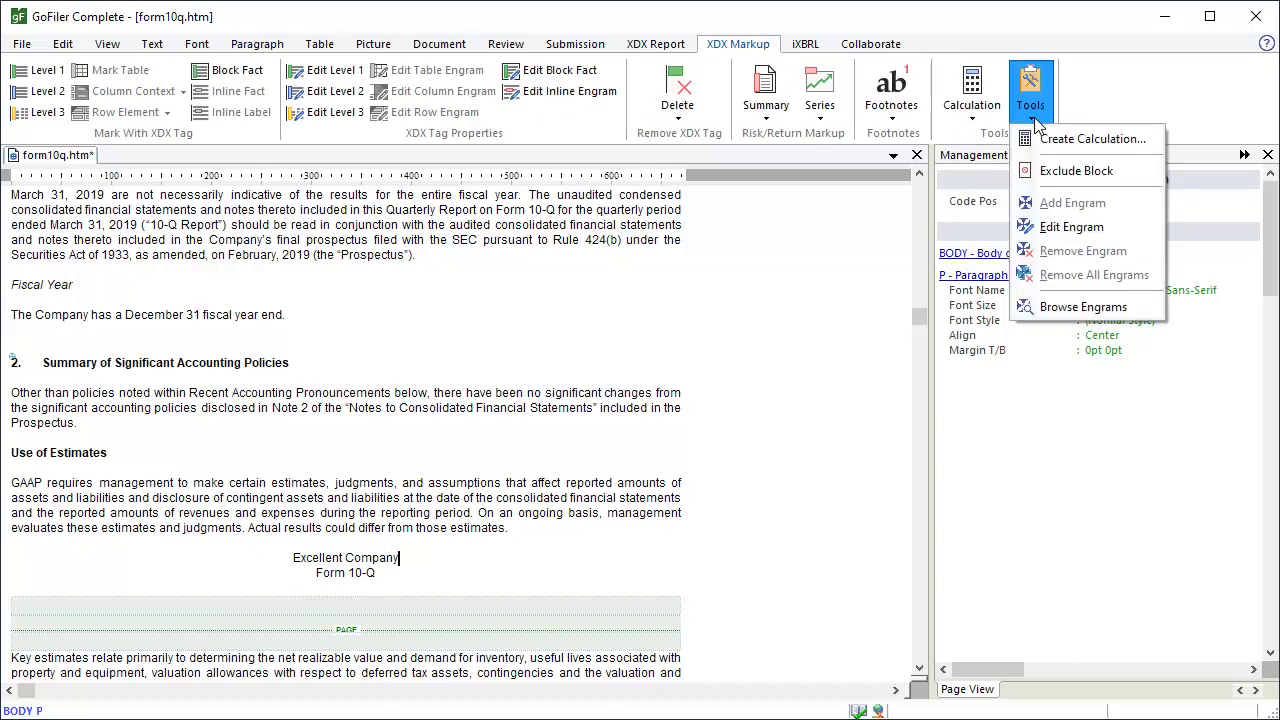
left_click(1086, 171)
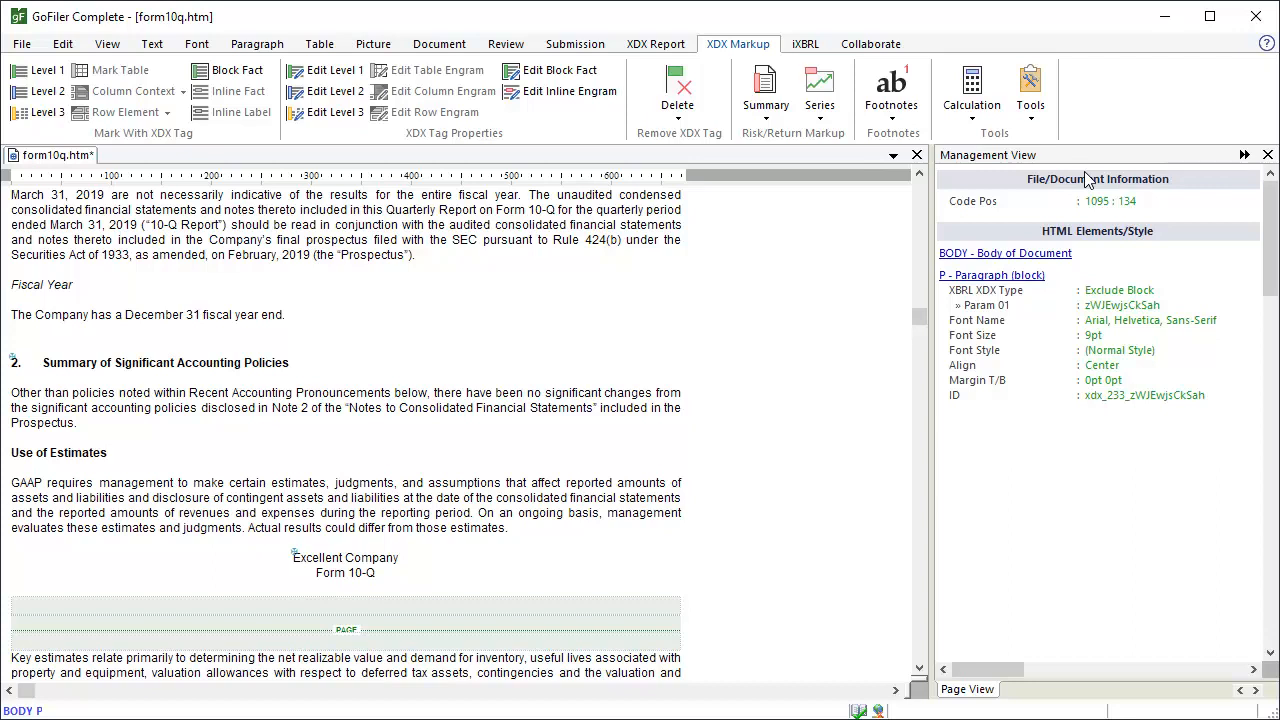
left_click(376, 574)
left_click(1040, 116)
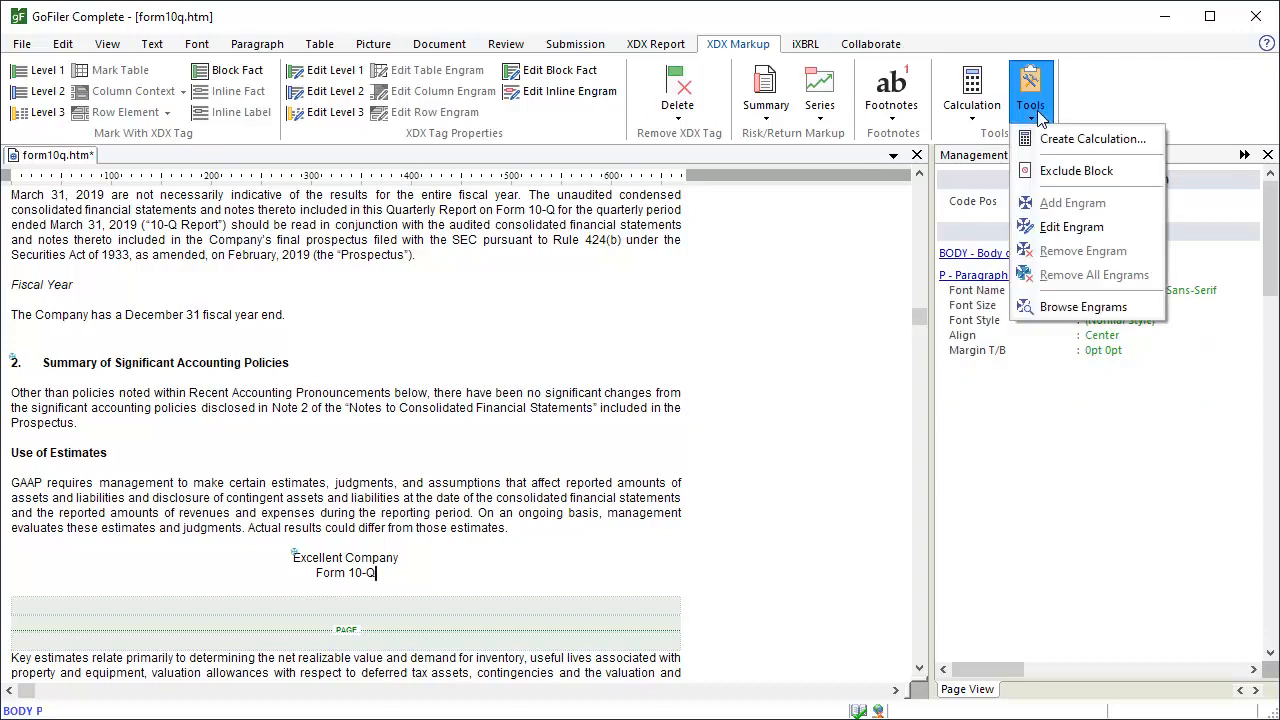
left_click(1062, 172)
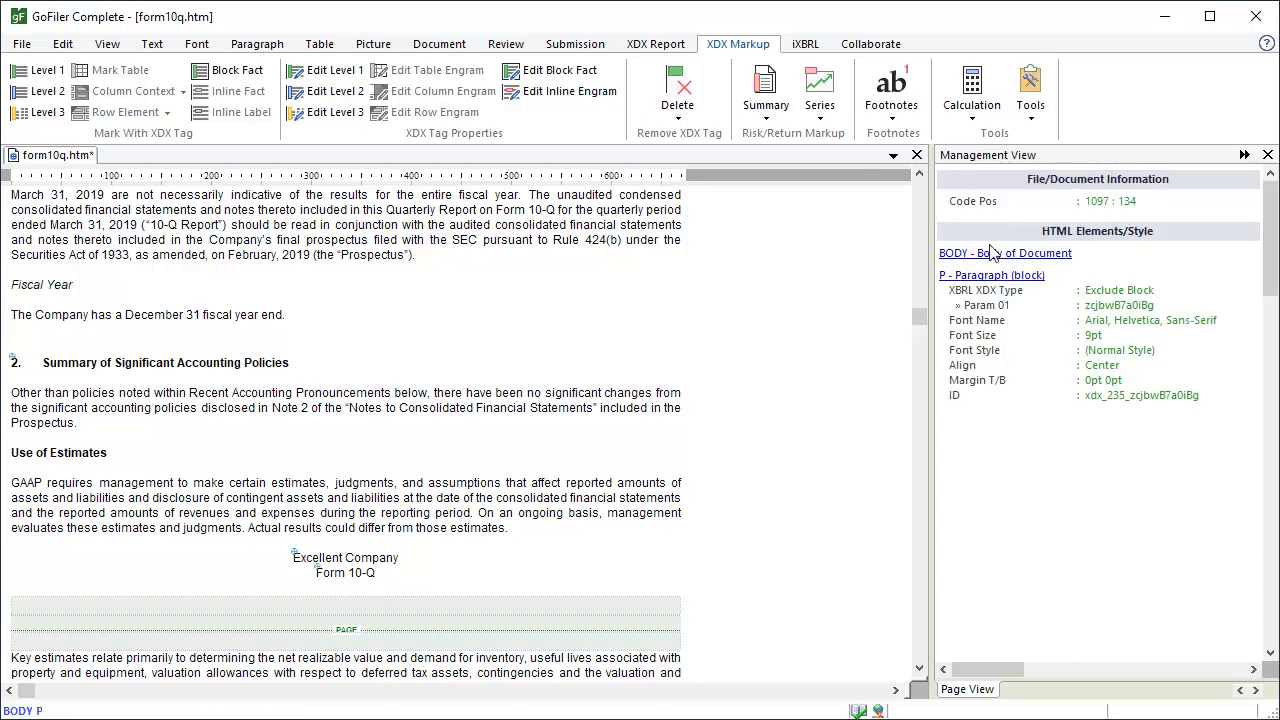
Step: Mark the Note 3 heading as a Level 1 Disclosure with us-gaap:AccountsPayableAccruedLiabilitiesAndOtherLiabilitiesDisclosureCurrentTextBlock, found by searching "accrued liabilities"
left_click_drag(920, 316, 923, 341)
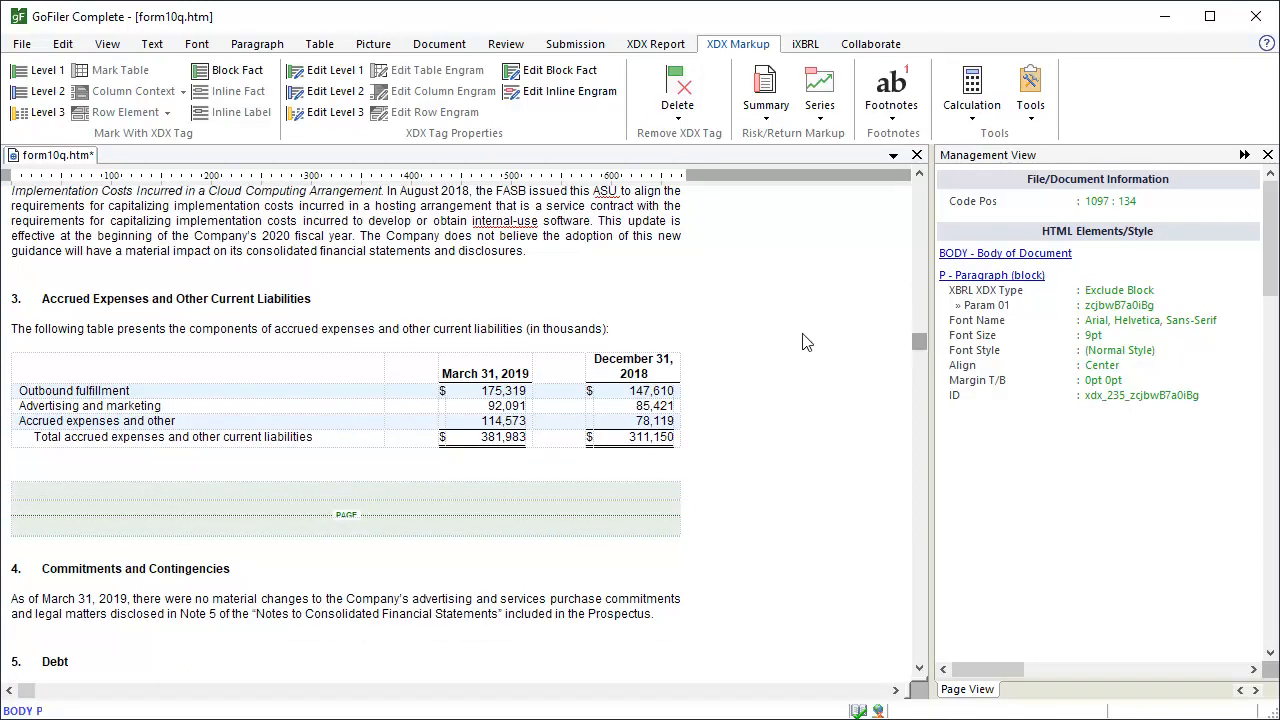
left_click(314, 300)
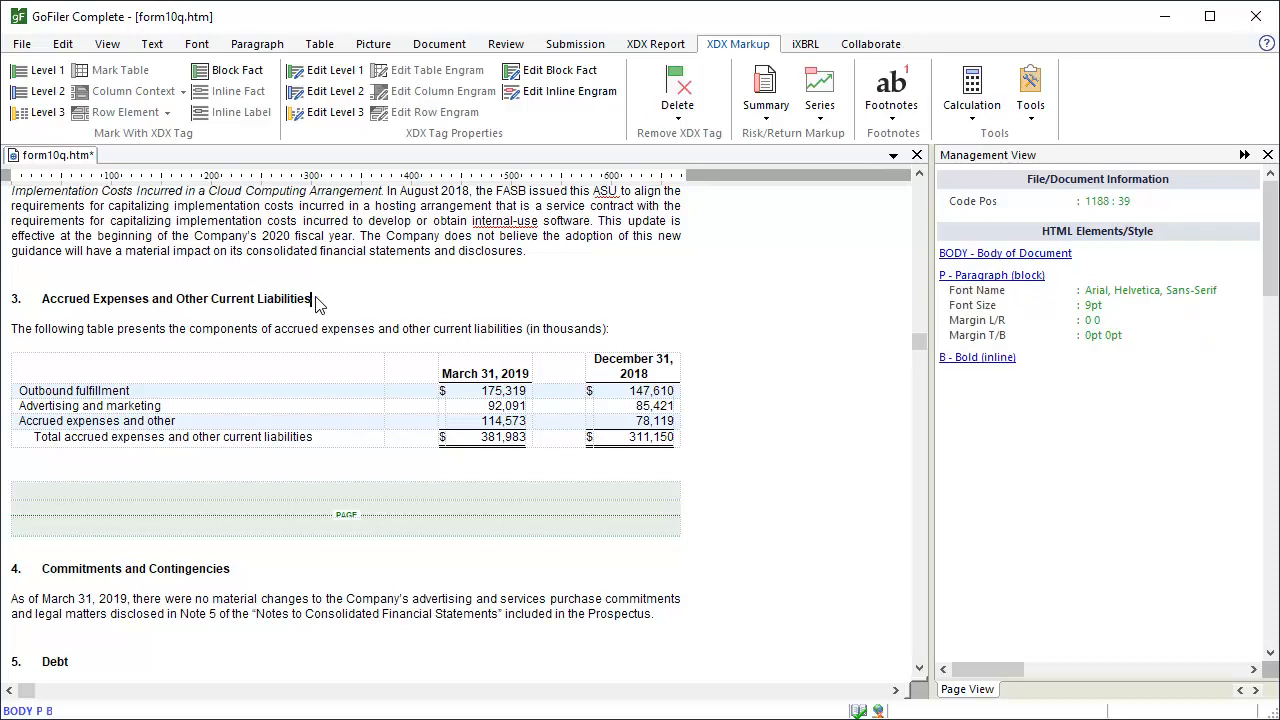
left_click(44, 72)
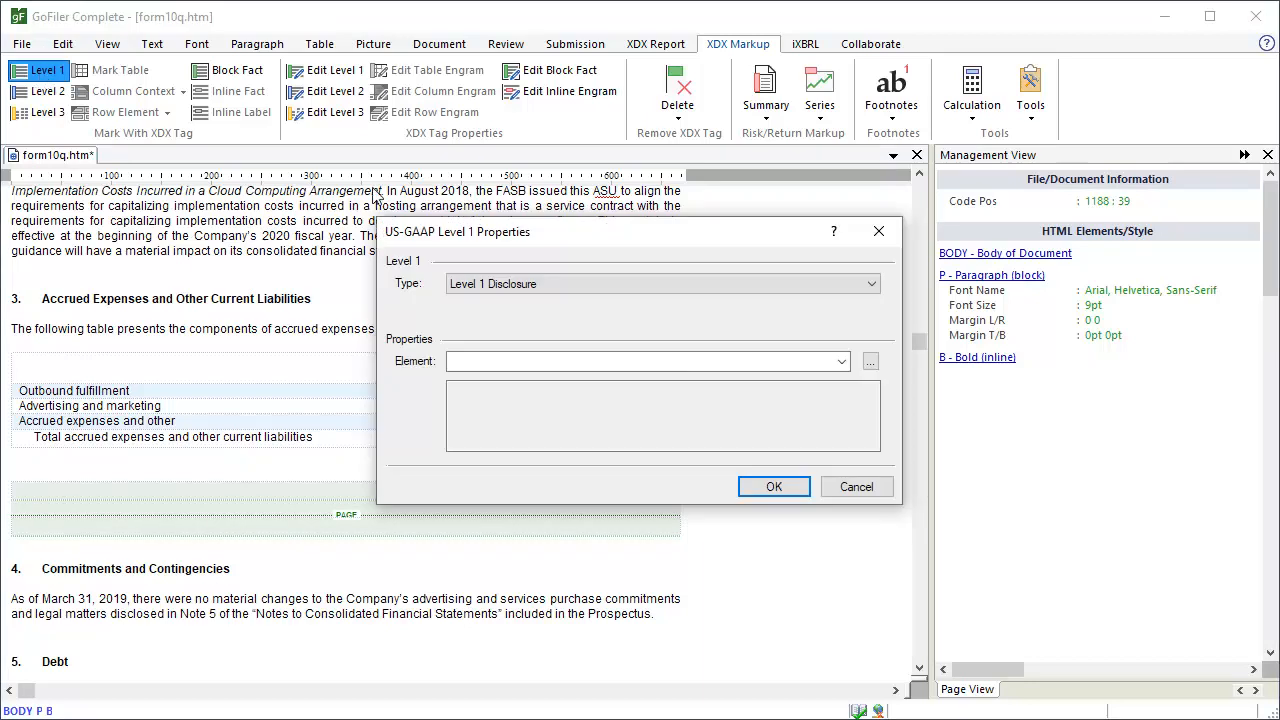
left_click(871, 364)
type("accru")
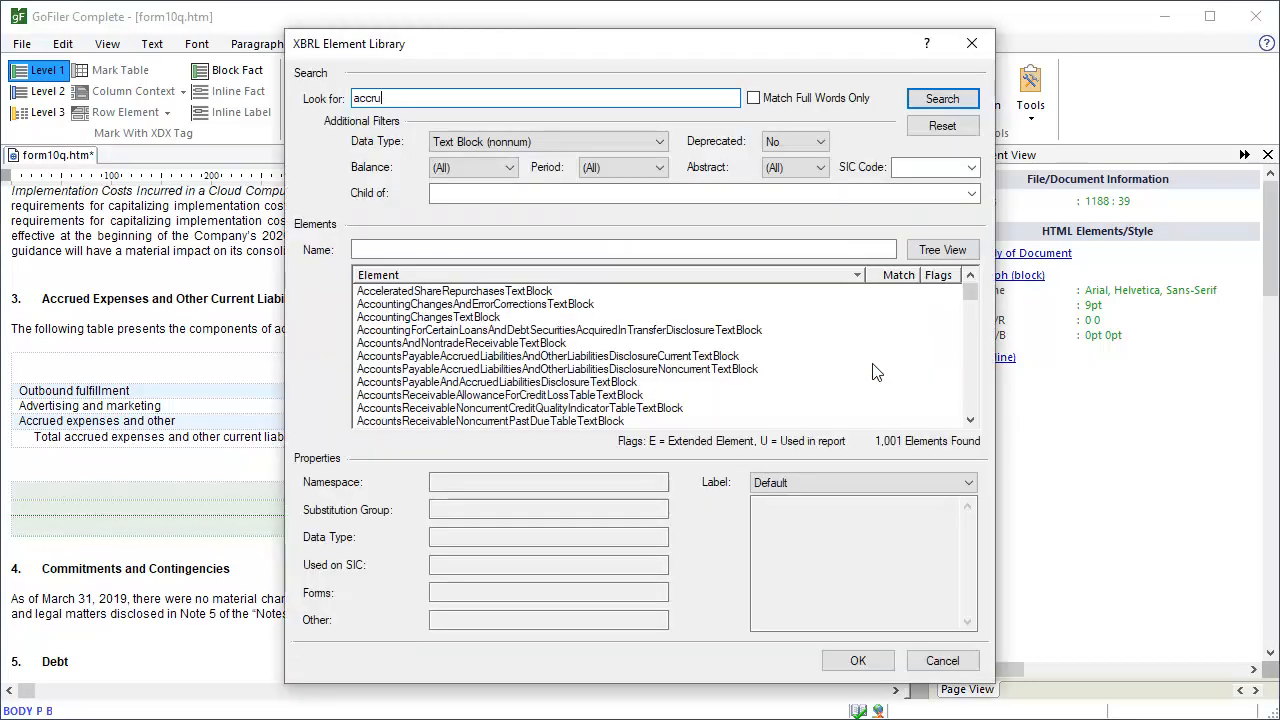
type("ed liabilities")
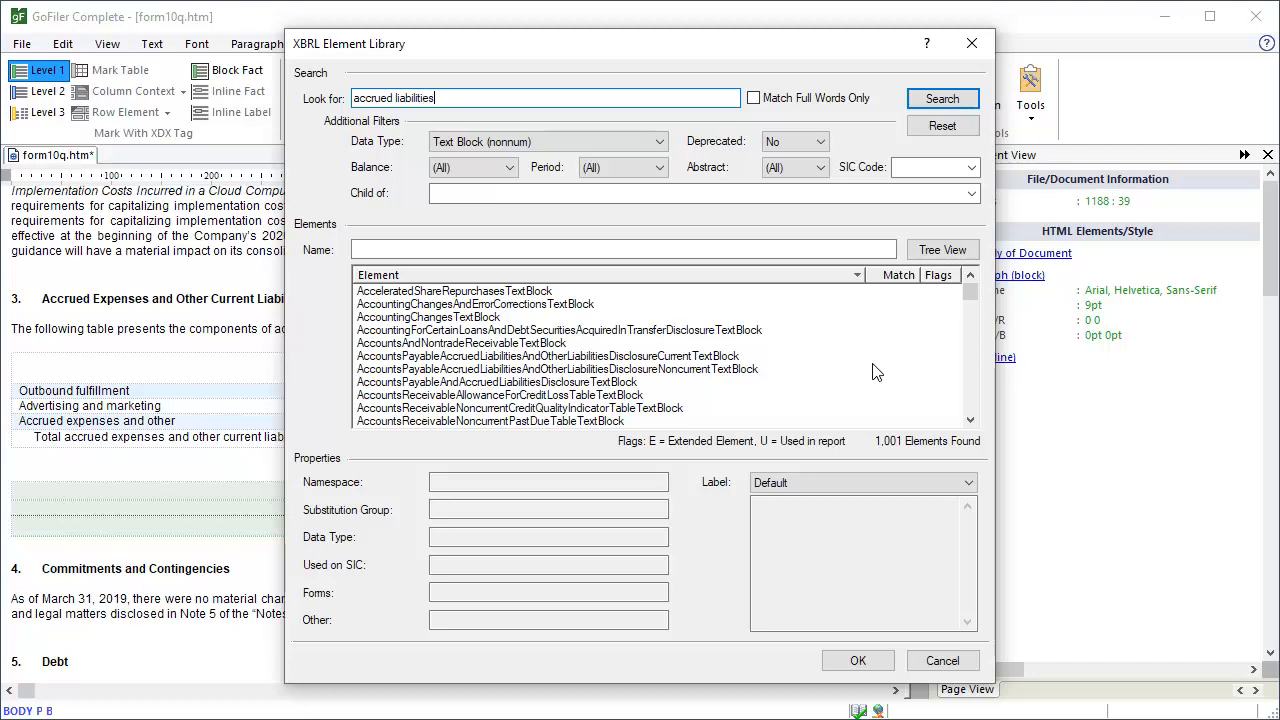
left_click(953, 100)
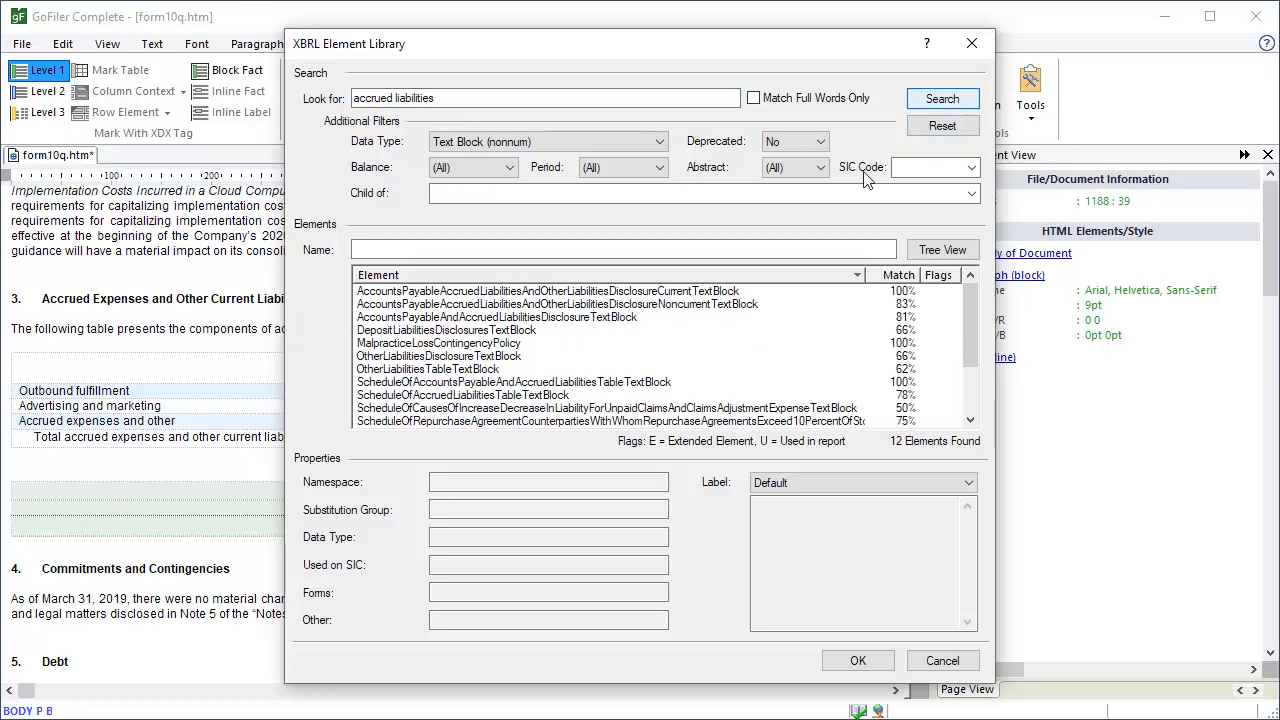
left_click(730, 291)
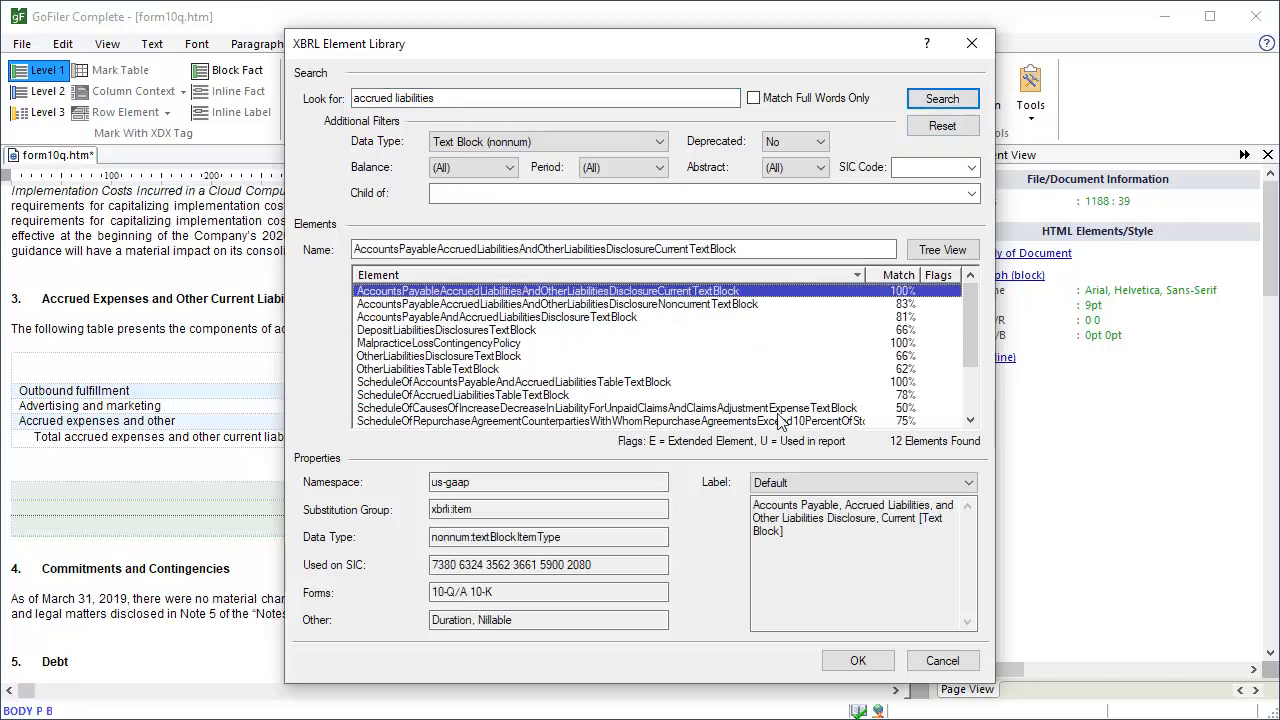
left_click(877, 667)
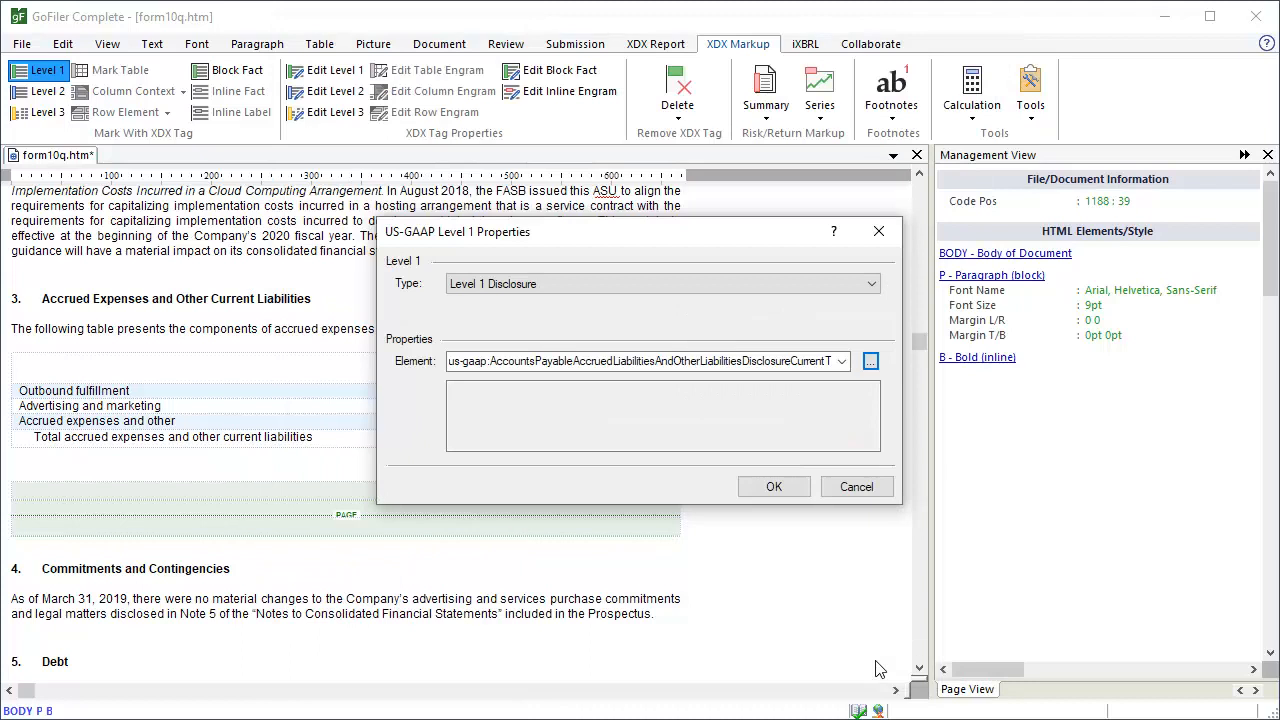
left_click(776, 487)
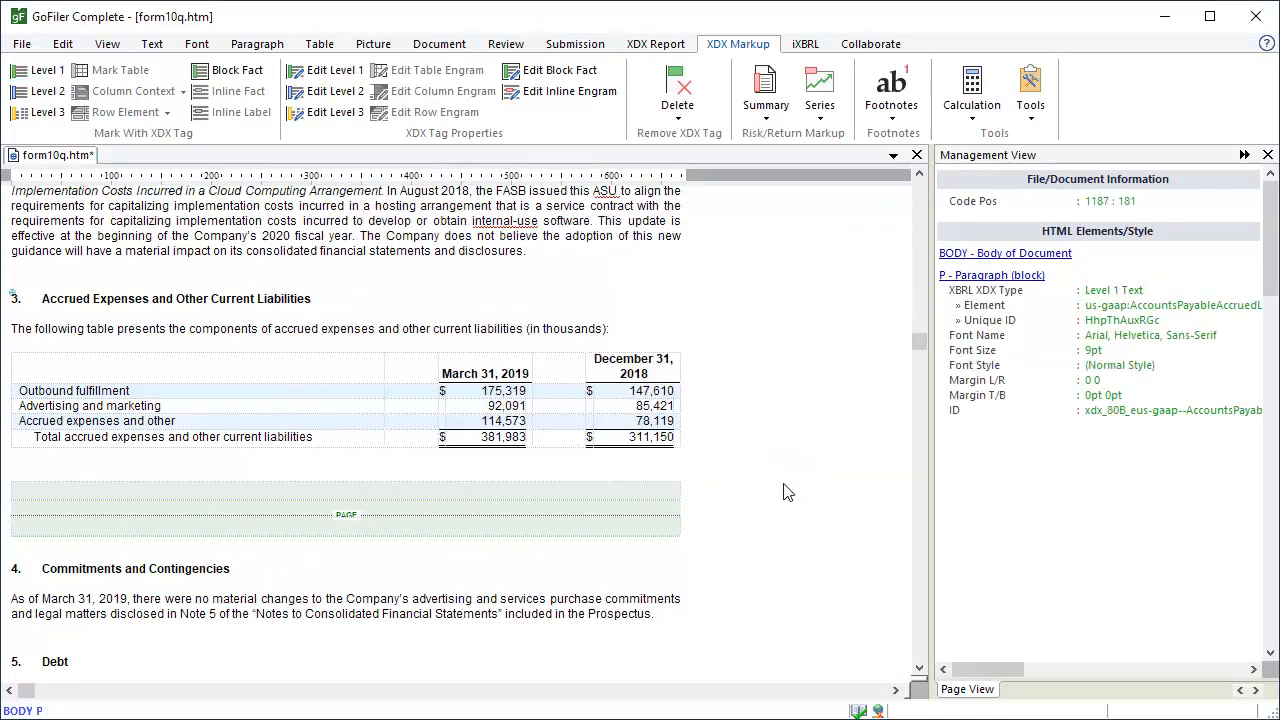
Step: Mark the Note 4 heading as a Level 1 Disclosure with us-gaap:CommitmentsAndContingenciesDisclosureTextBlock, found by searching "commitments contingencies"
left_click(242, 577)
left_click(48, 72)
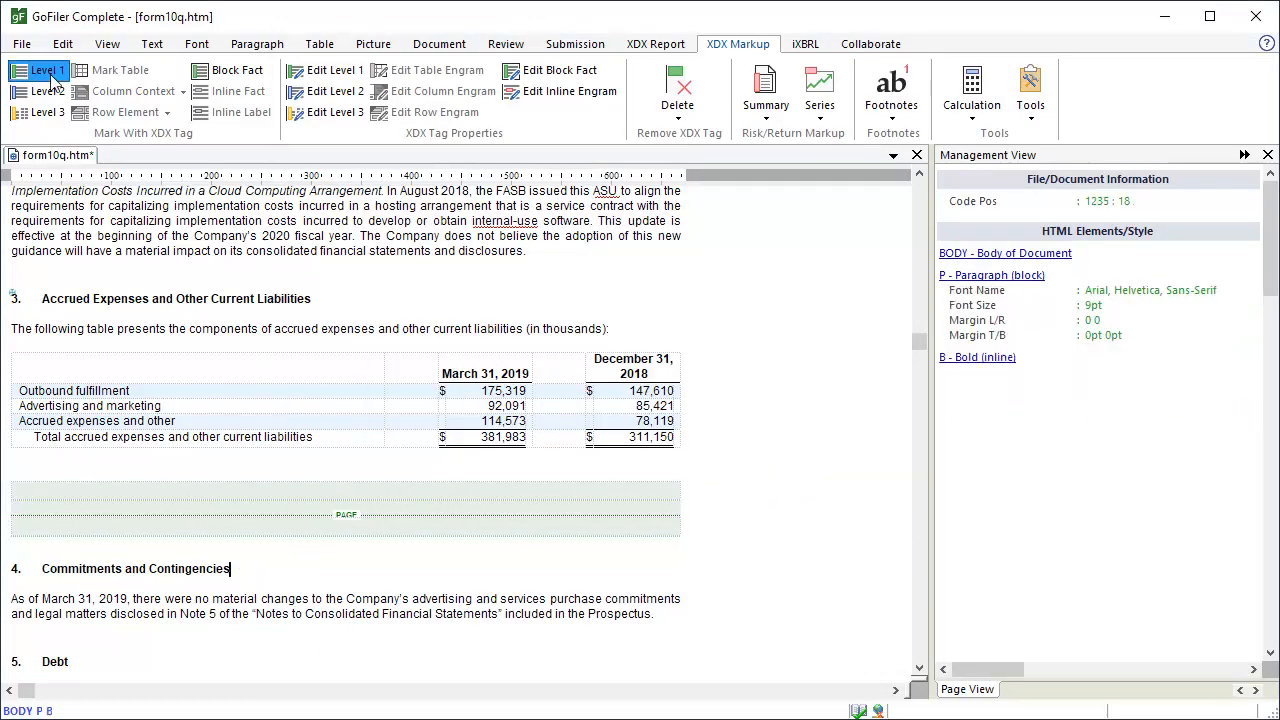
left_click(870, 361)
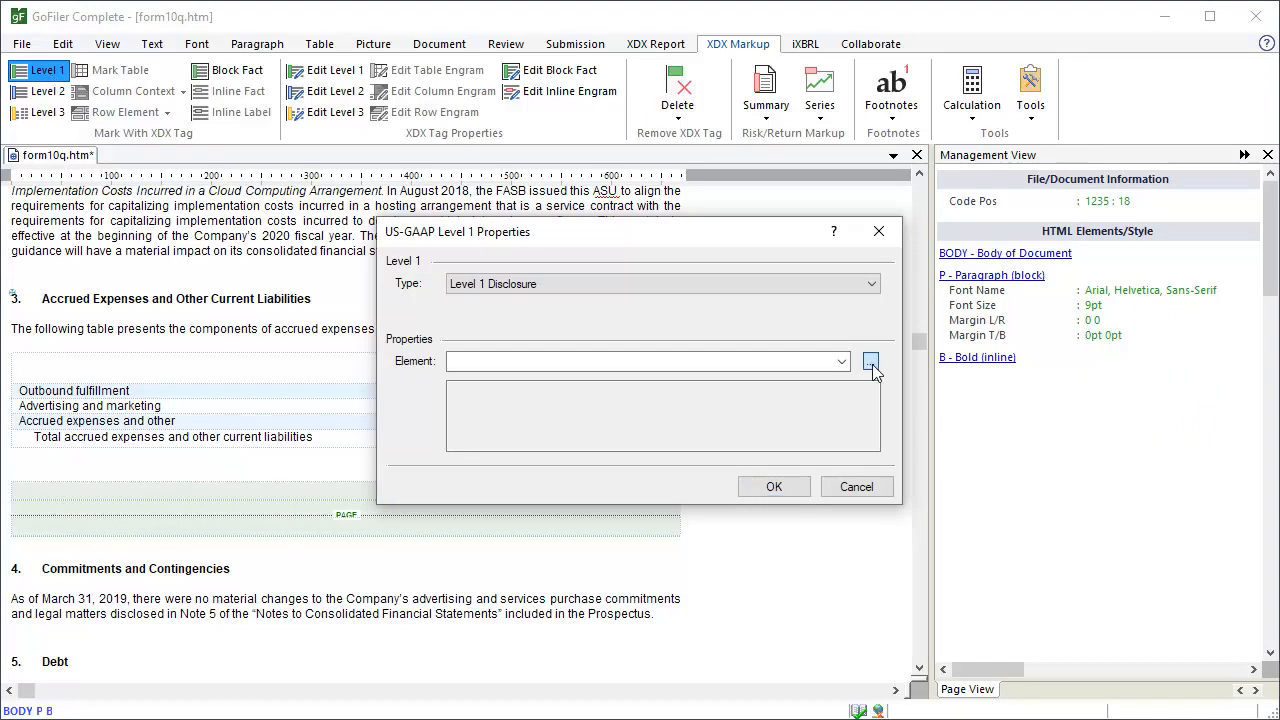
type("commitments a")
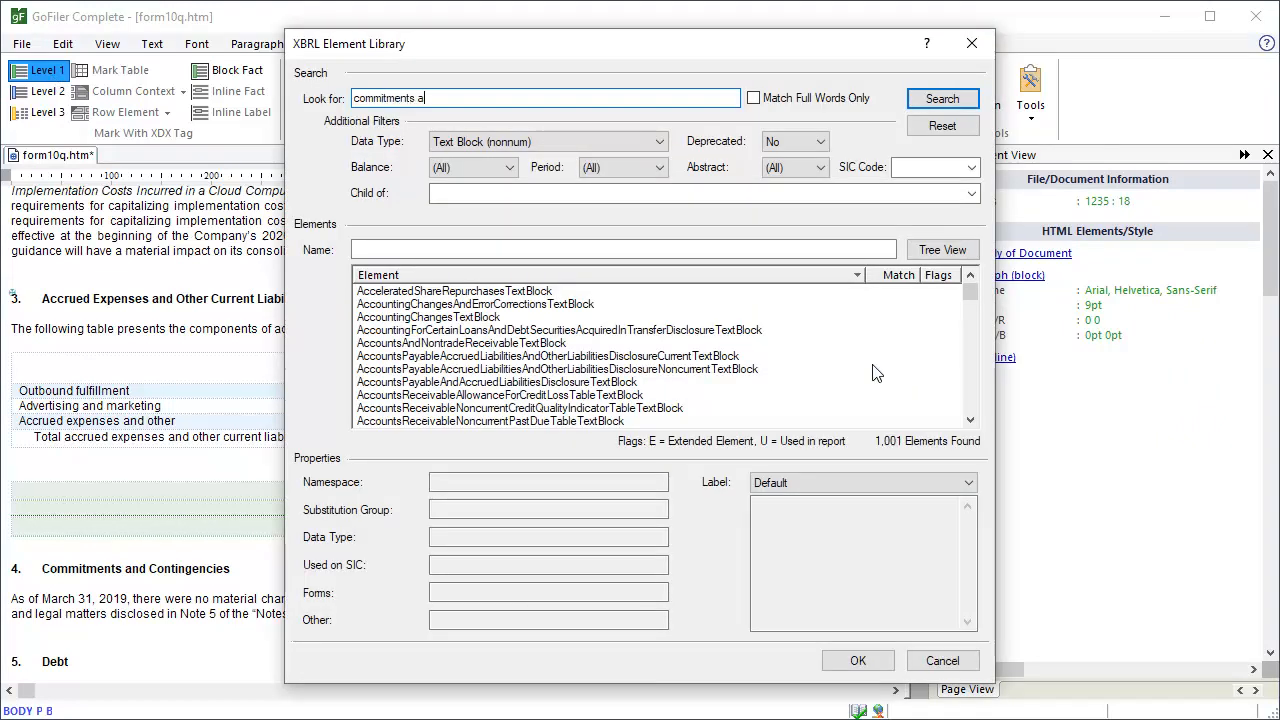
type("nd contingencies")
left_click(942, 99)
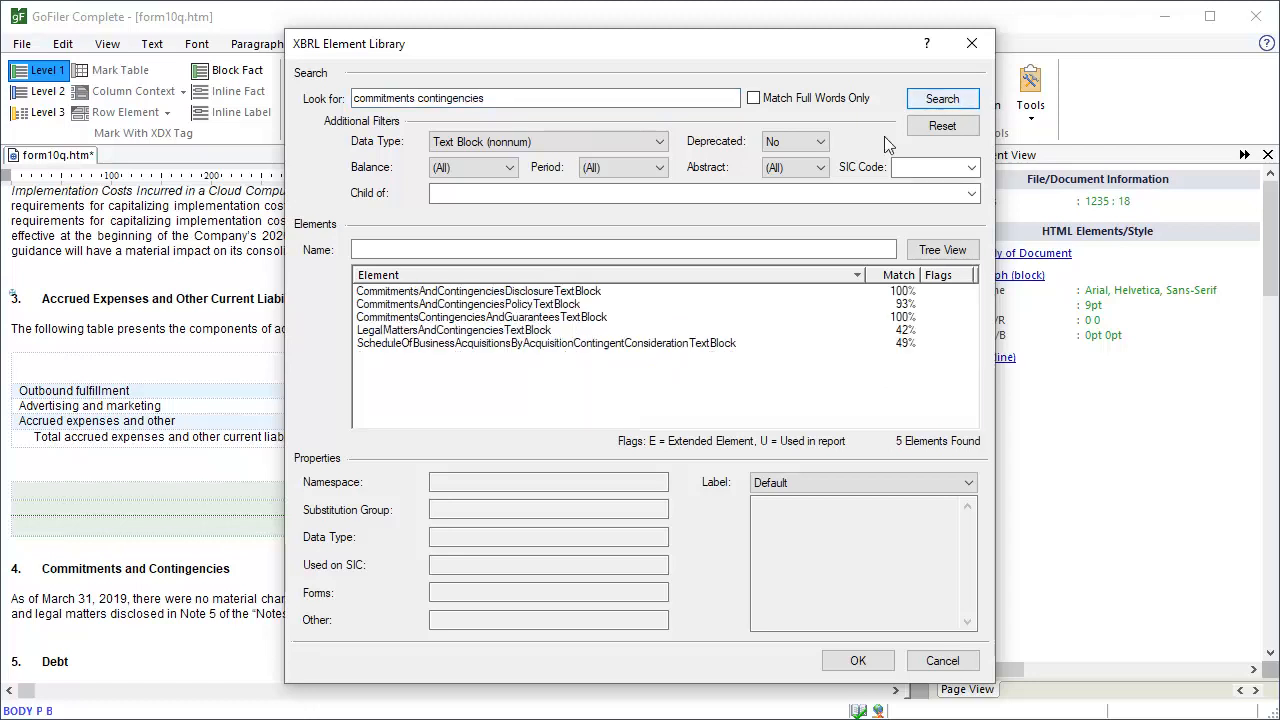
left_click(601, 291)
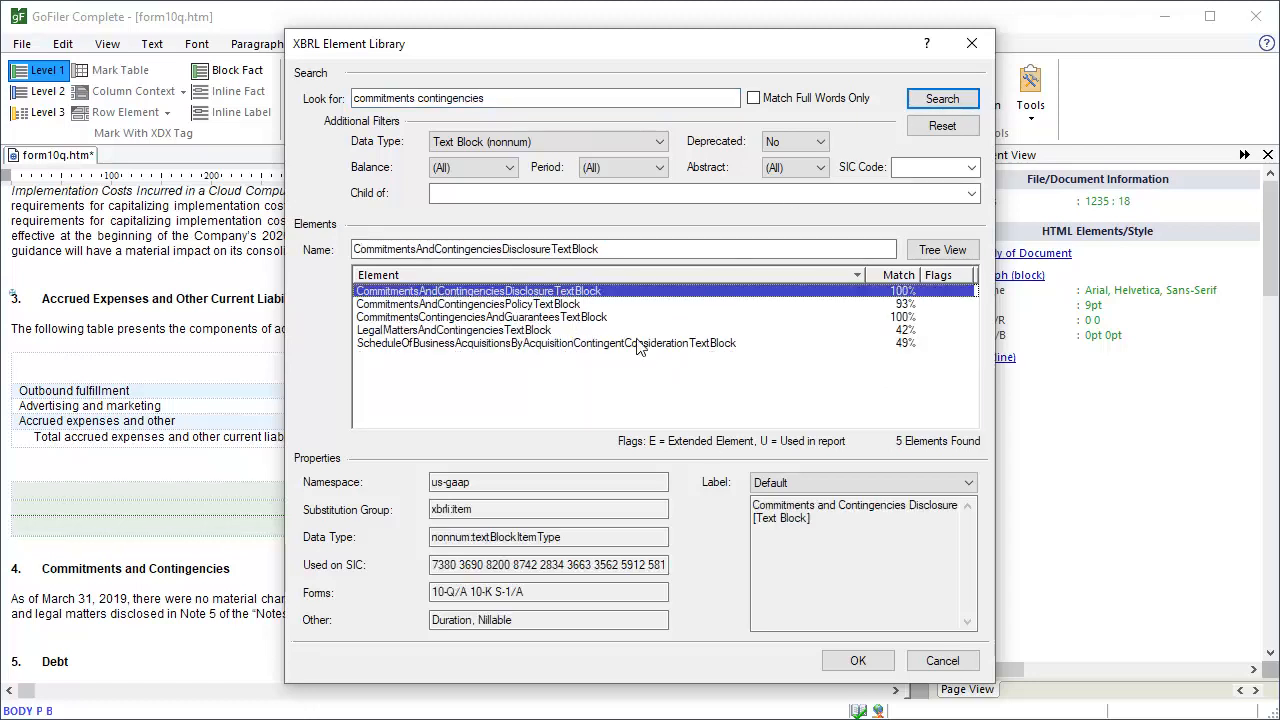
left_click(860, 661)
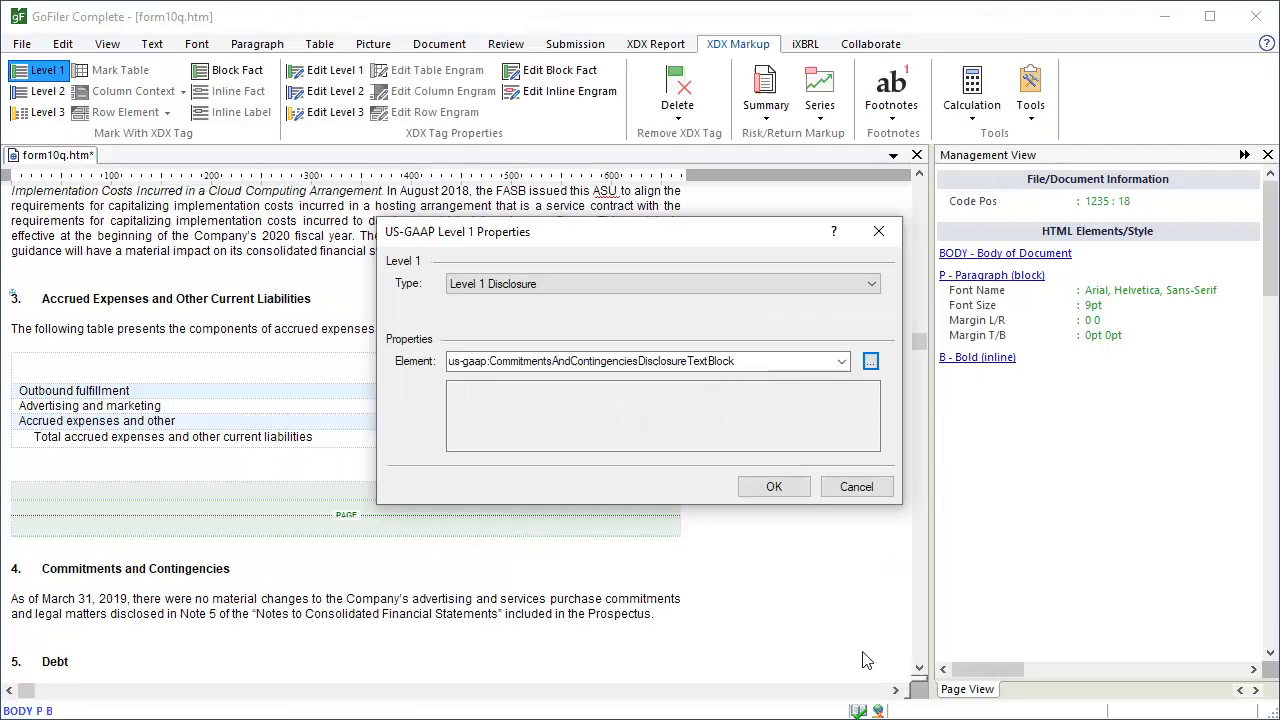
left_click(768, 490)
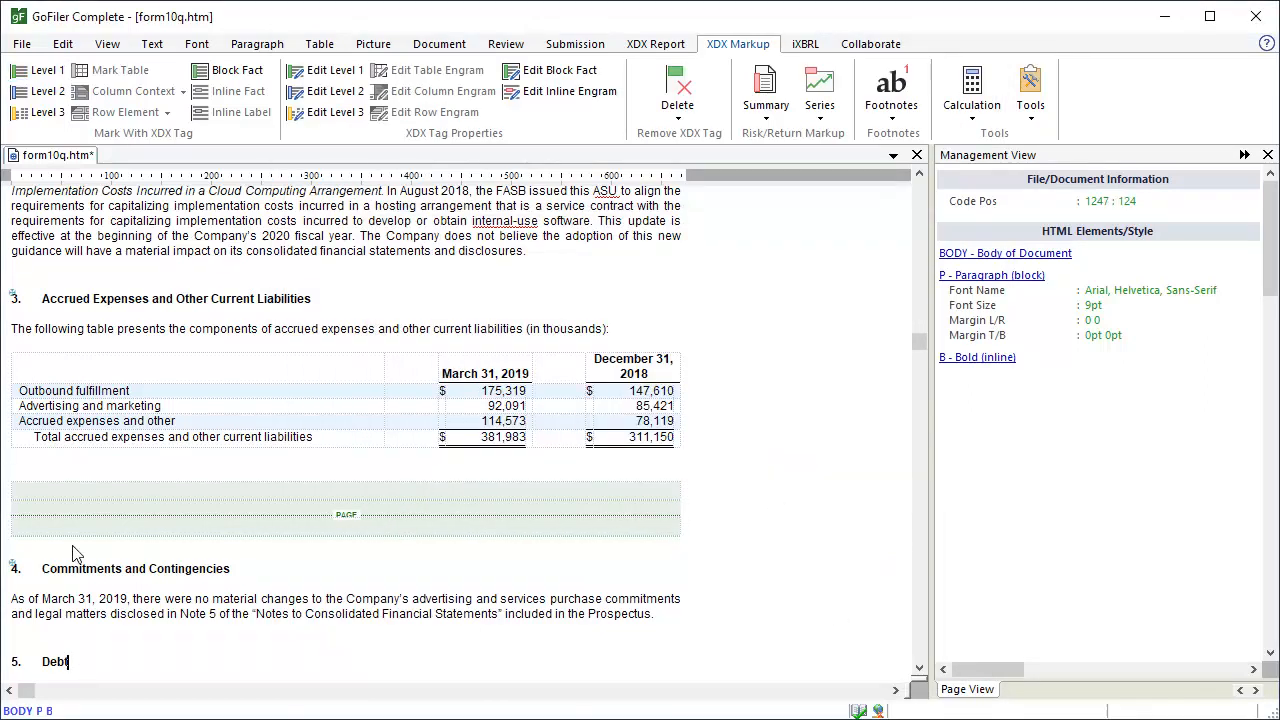
Step: Mark the Note 5 Debt heading as a Level 1 Disclosure with us-gaap:DebtDisclosureTextBlock, found by searching "debt"
left_click(38, 78)
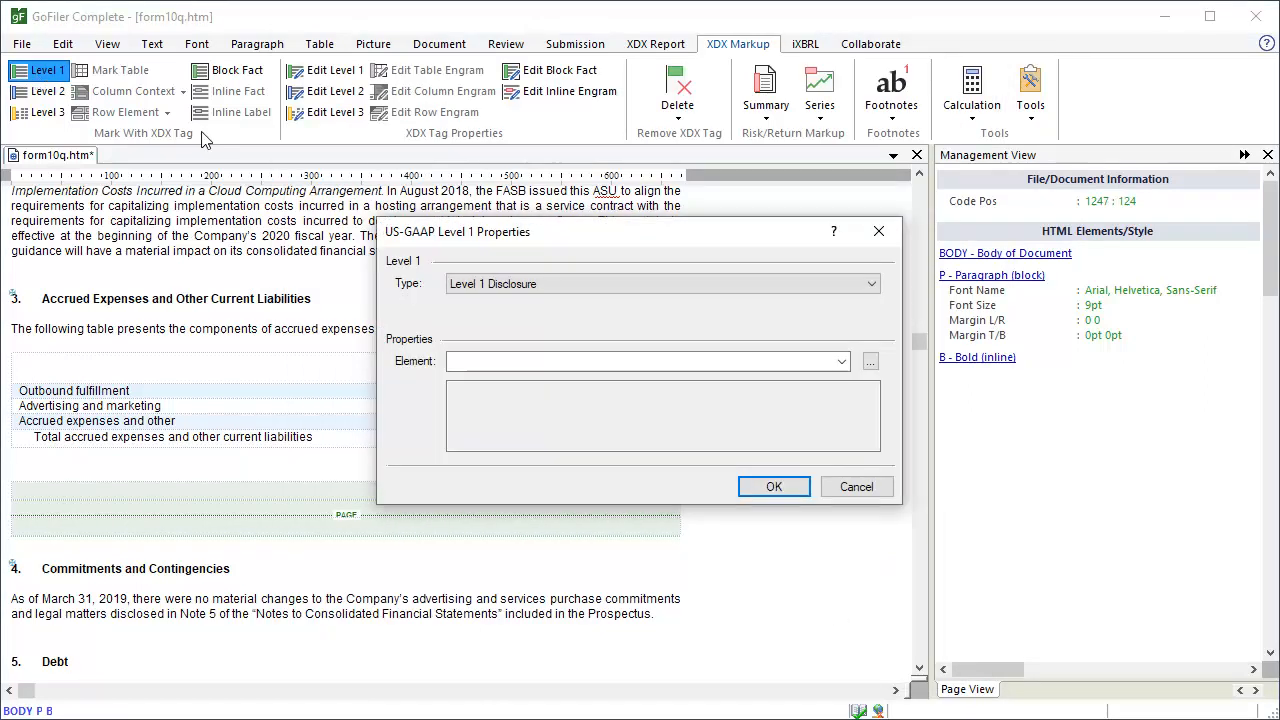
left_click(869, 364)
type("debt")
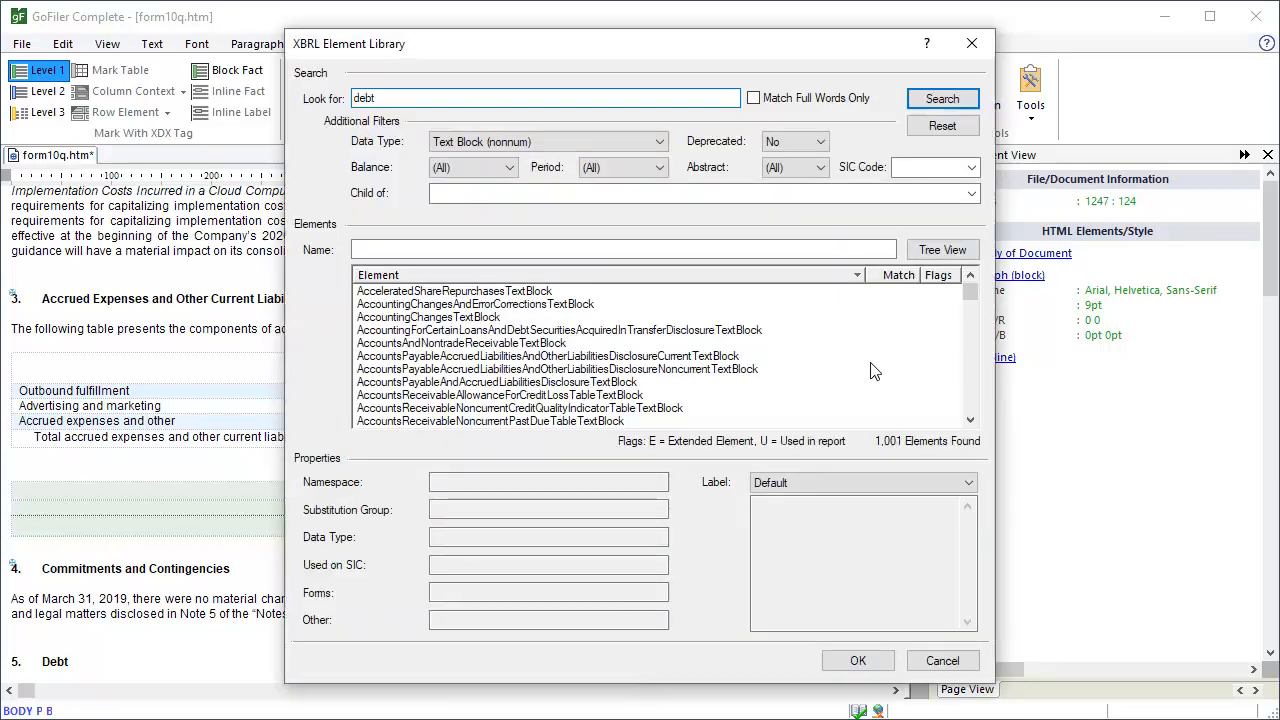
left_click(930, 104)
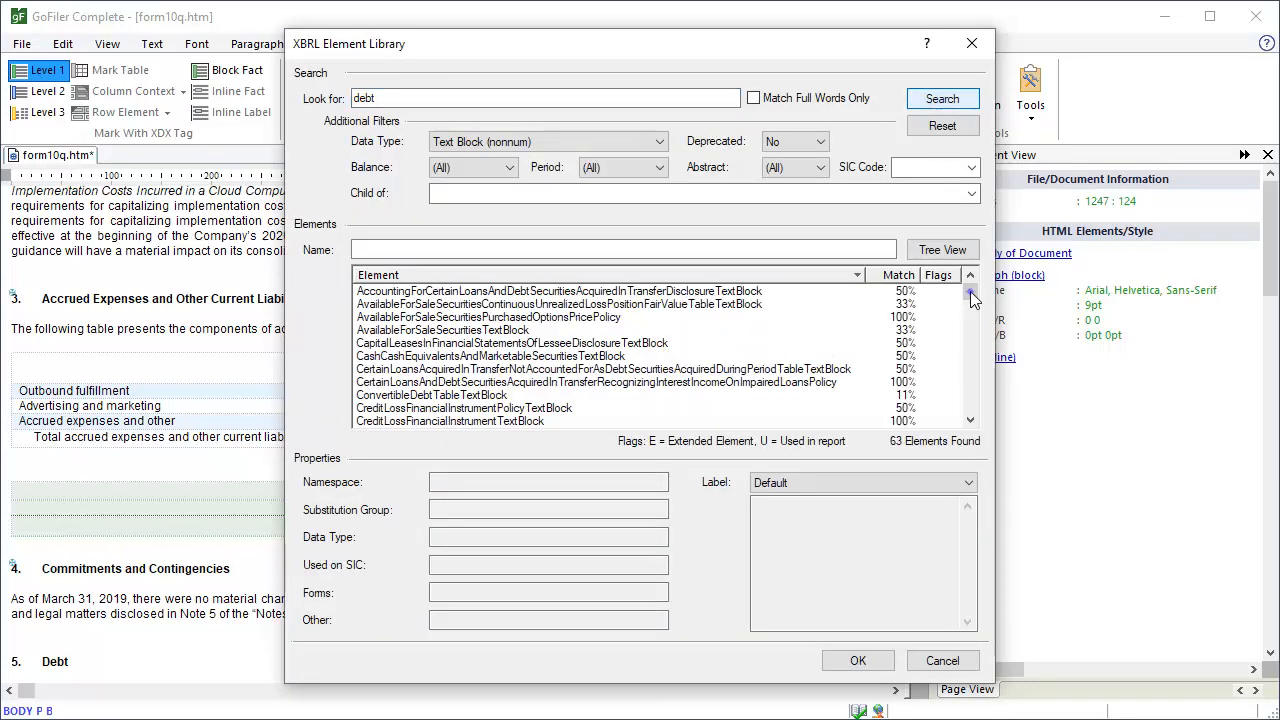
left_click_drag(970, 291, 973, 304)
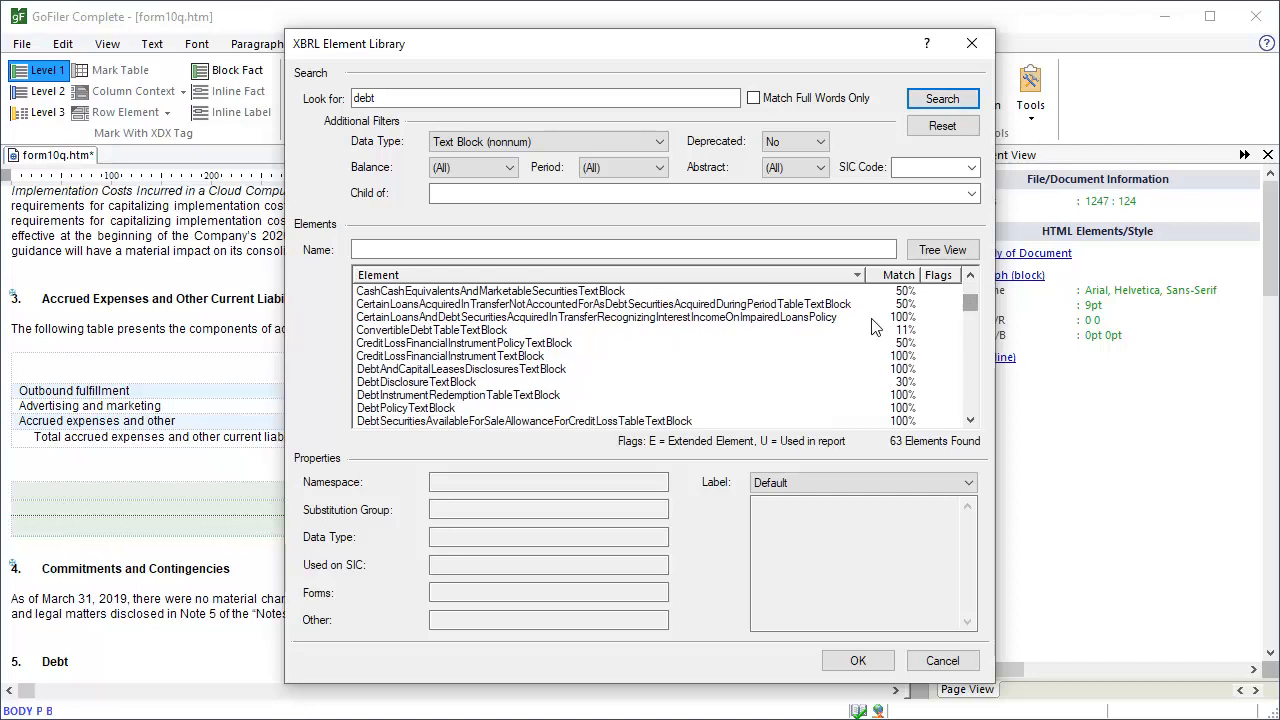
left_click(478, 384)
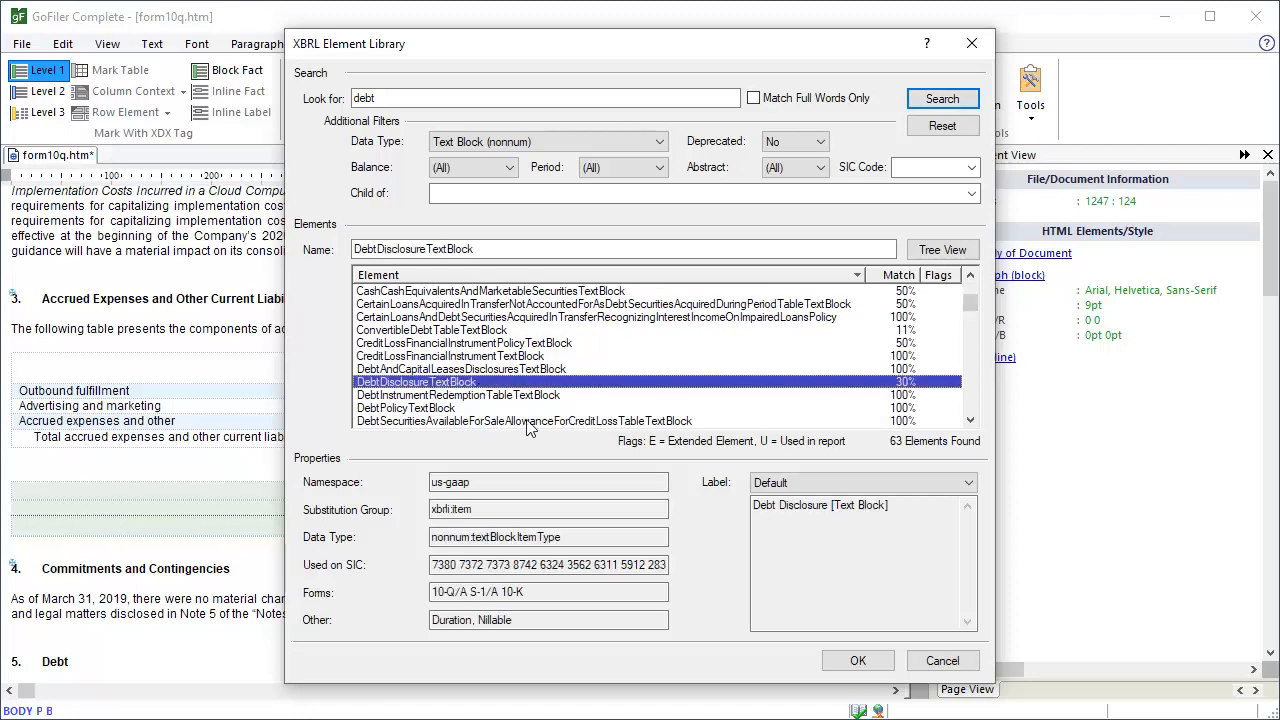
left_click(845, 661)
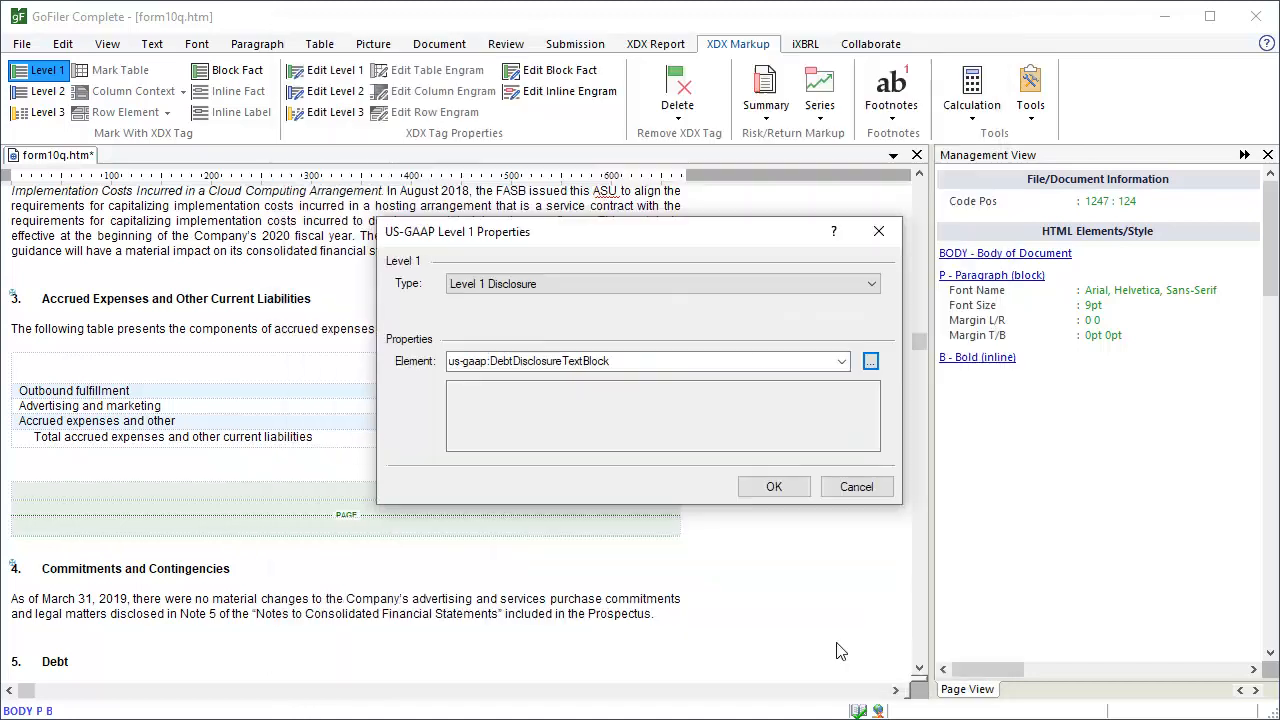
left_click(776, 488)
Step: Mark the Note 6 Leases heading as a Level 1 Disclosure with us-gaap:LesseeOperatingLeasesTextBlock, found by searching "leases"
left_click_drag(919, 345, 919, 361)
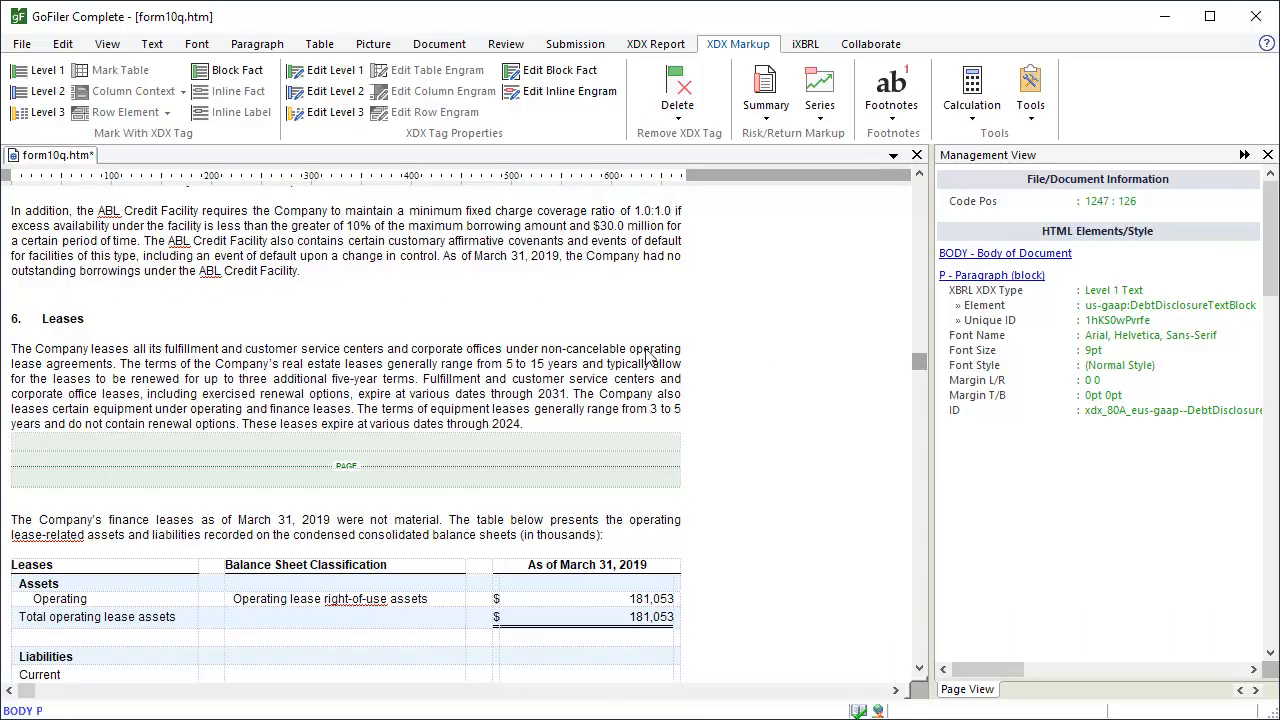
left_click(104, 325)
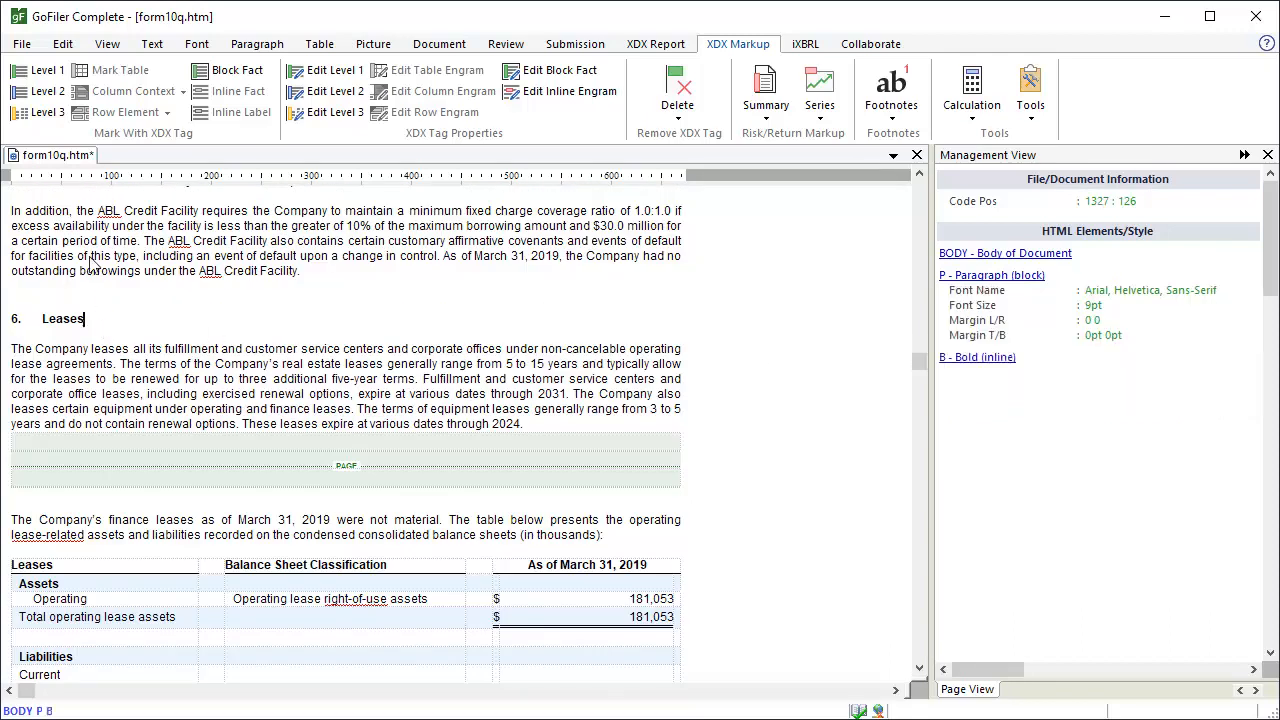
left_click(46, 72)
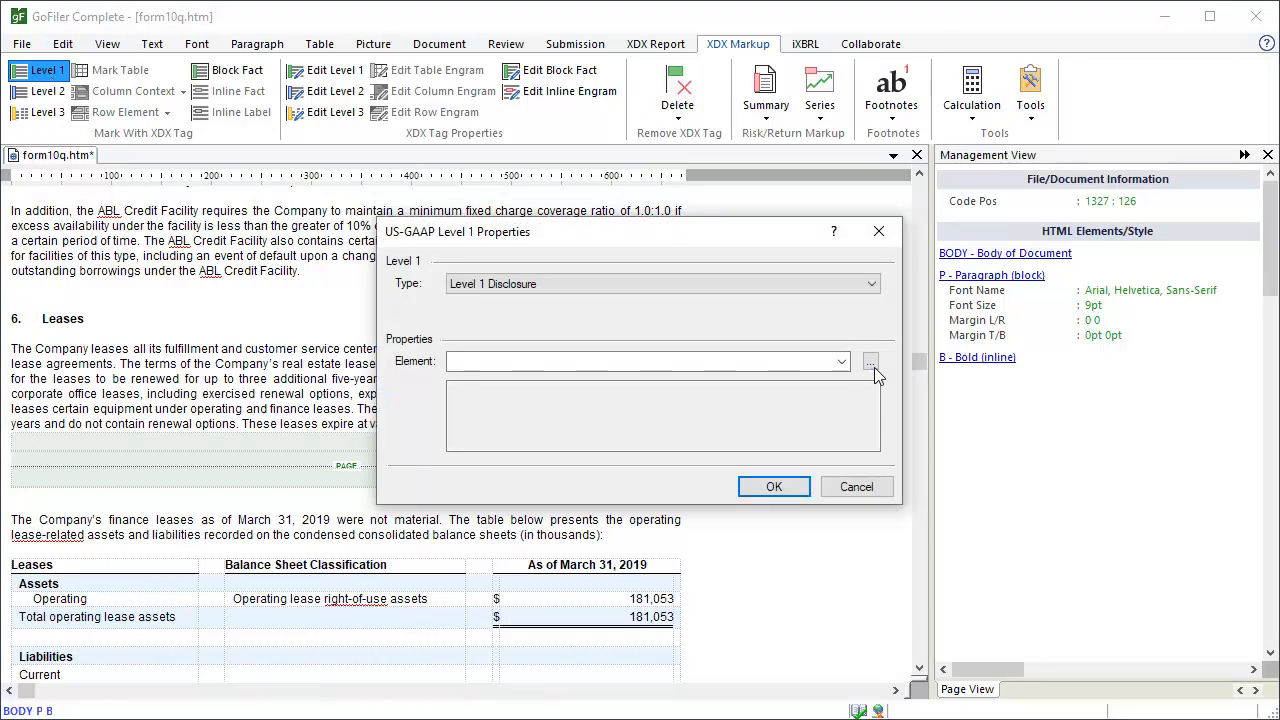
left_click(871, 363)
type("leases")
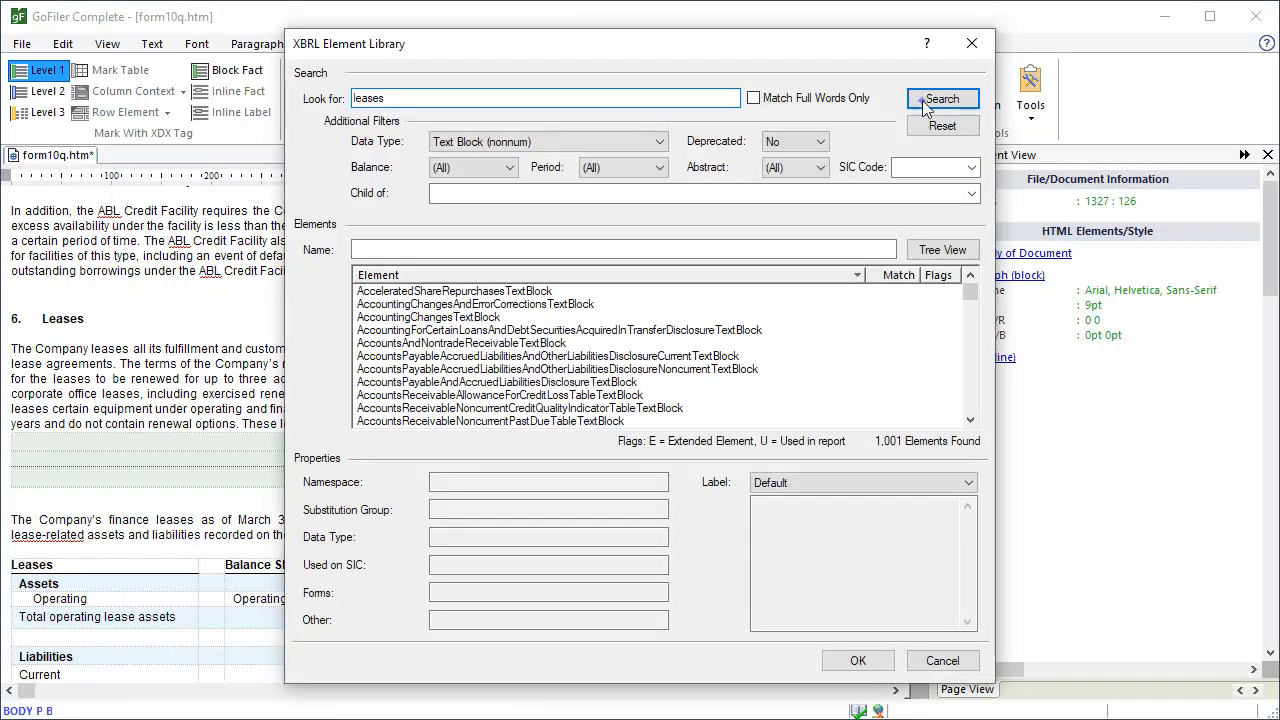
left_click(925, 104)
left_click_drag(968, 289, 969, 316)
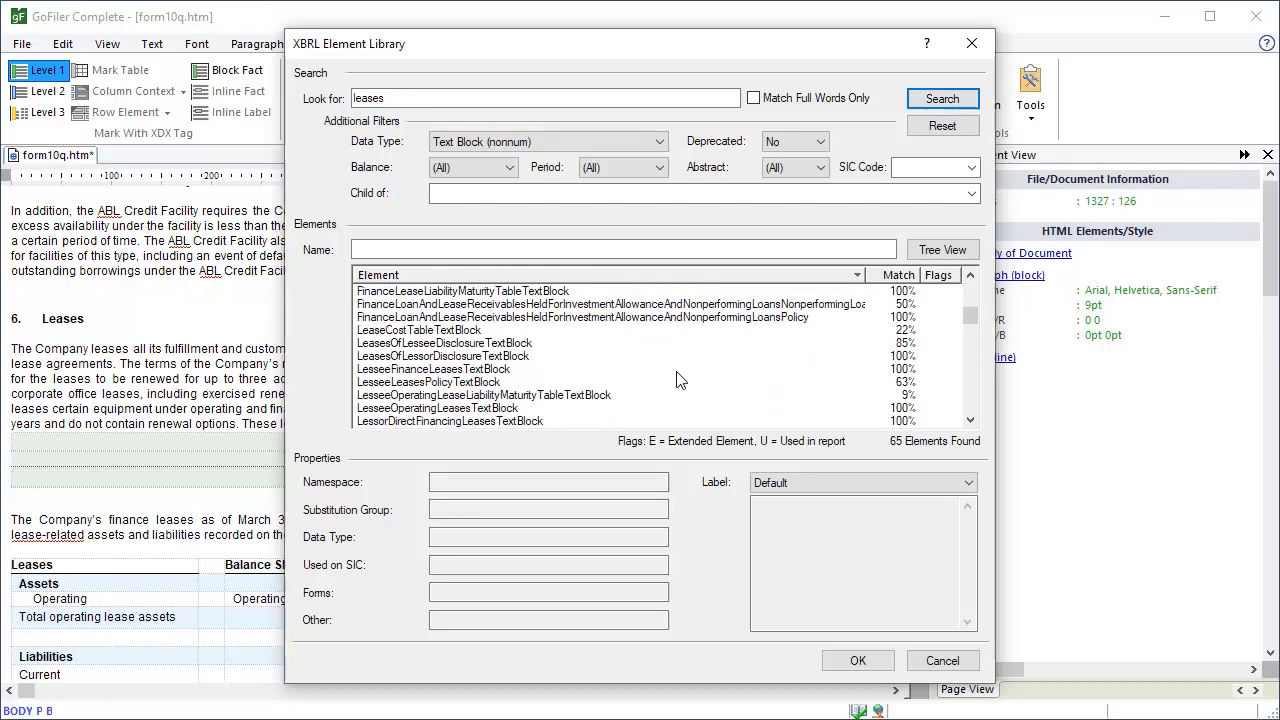
left_click(483, 410)
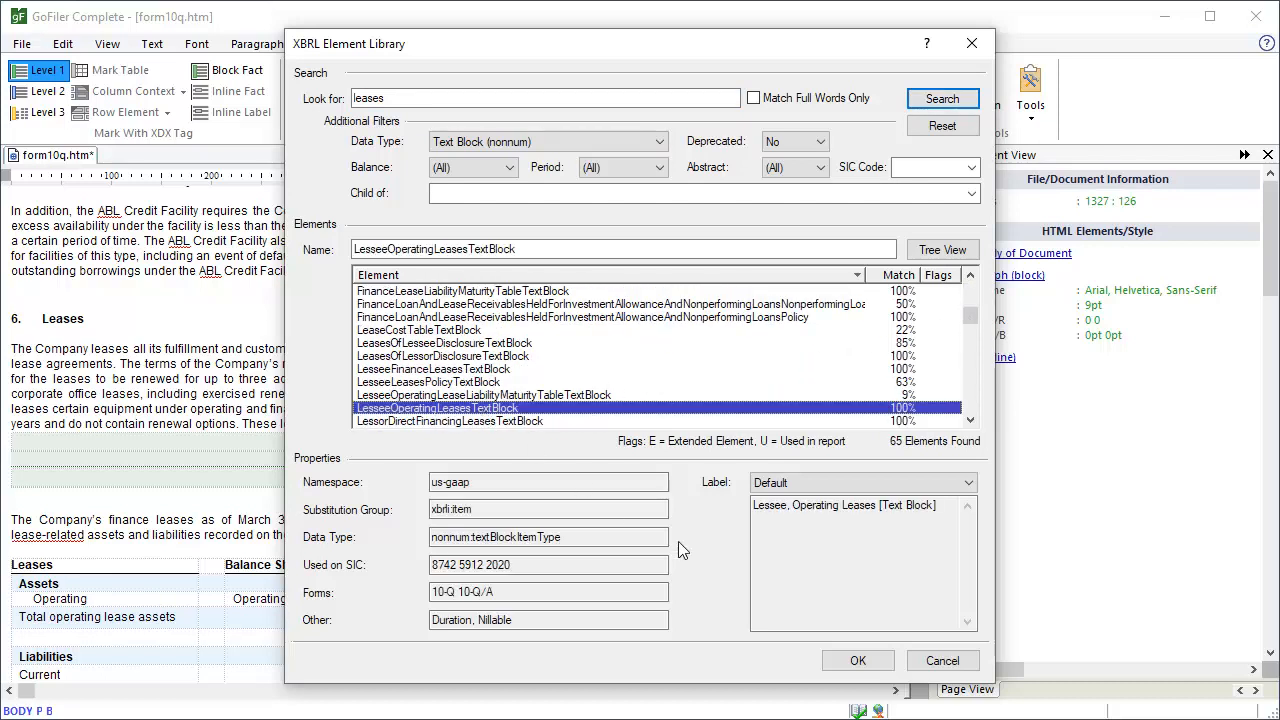
left_click(856, 662)
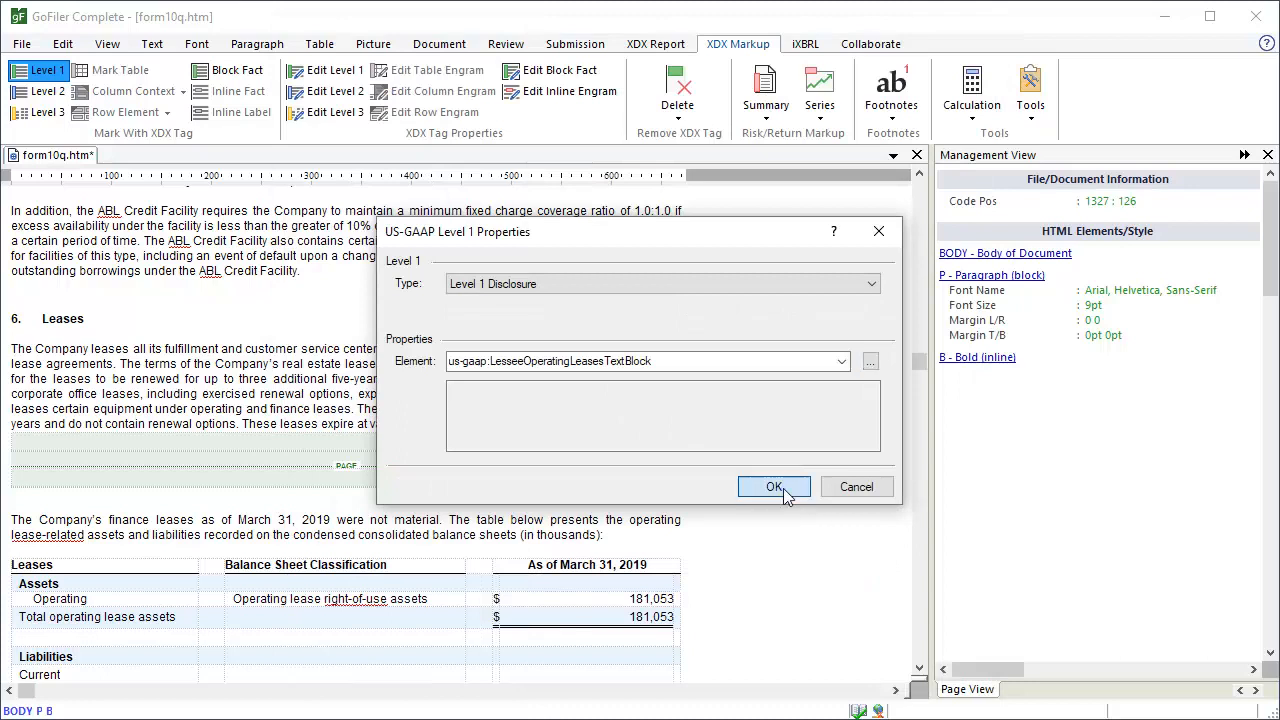
left_click(783, 488)
Step: Mark the Note 7 Capital Stock heading as a Level 1 Disclosure with us-gaap:StockholdersEquityNoteDisclosureTextBlock, found by searching "shareholders equity"
left_click_drag(922, 362, 922, 378)
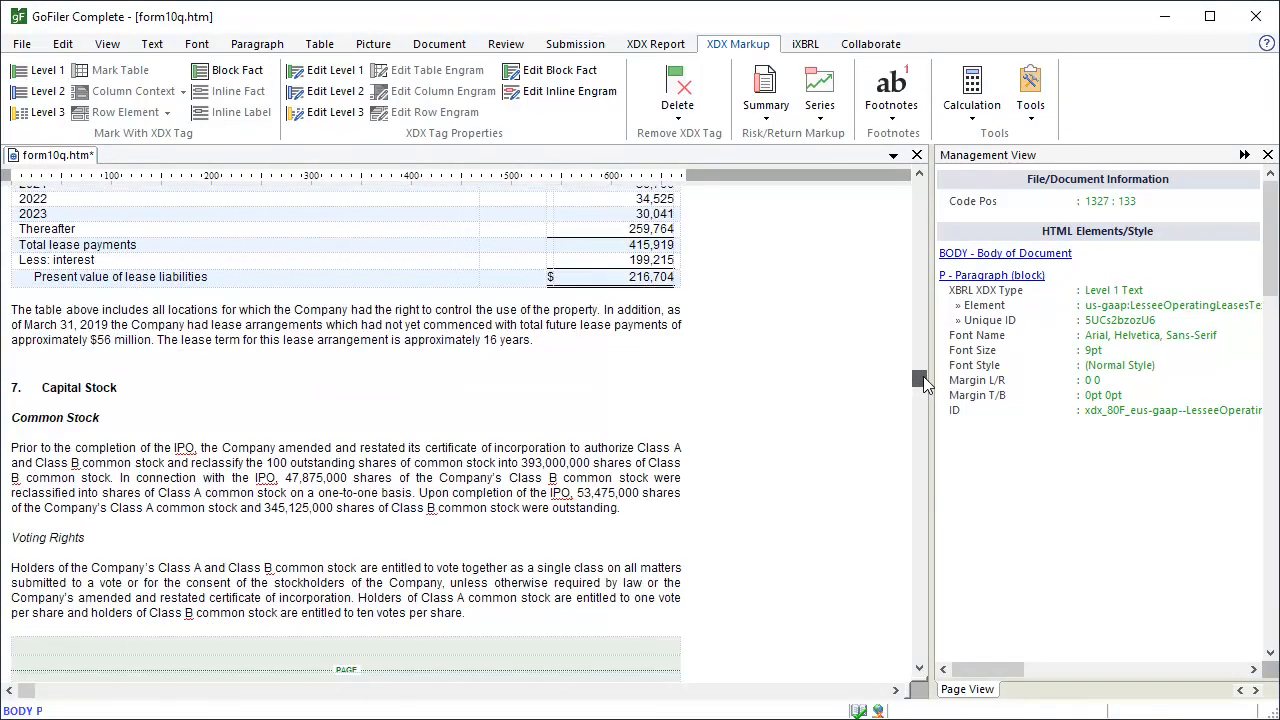
left_click(121, 388)
left_click(48, 70)
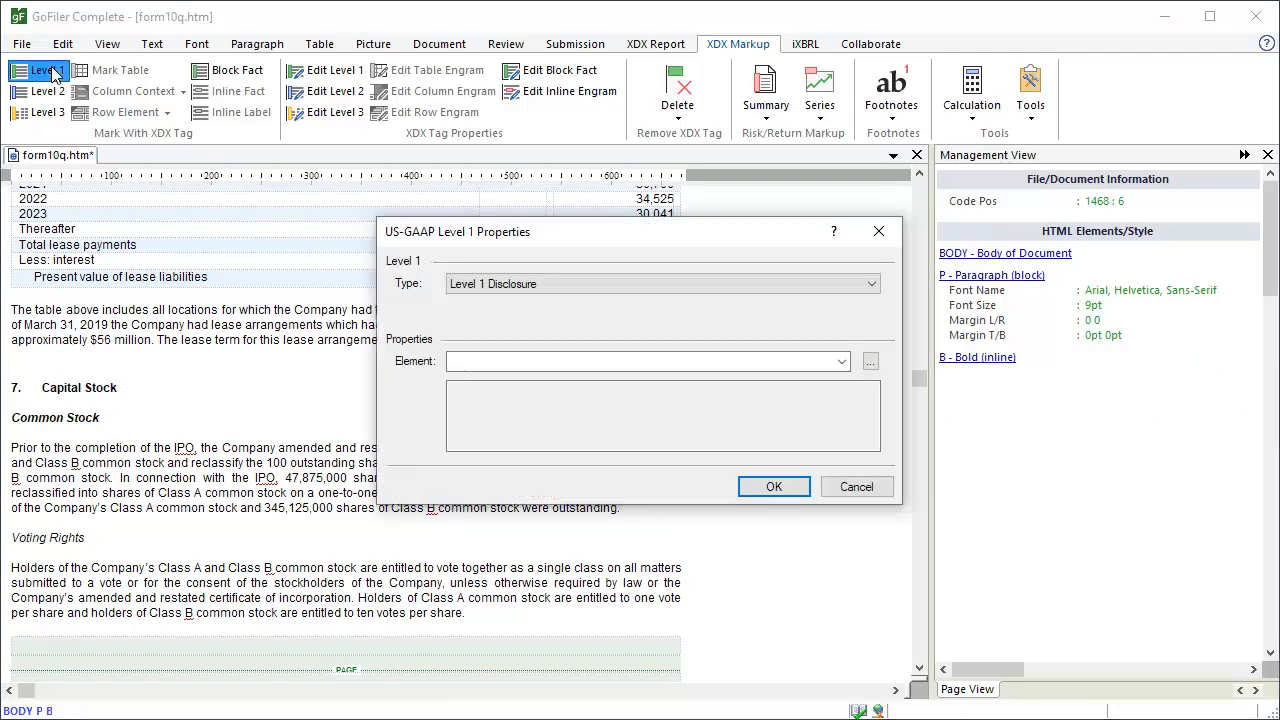
left_click(869, 364)
type("s")
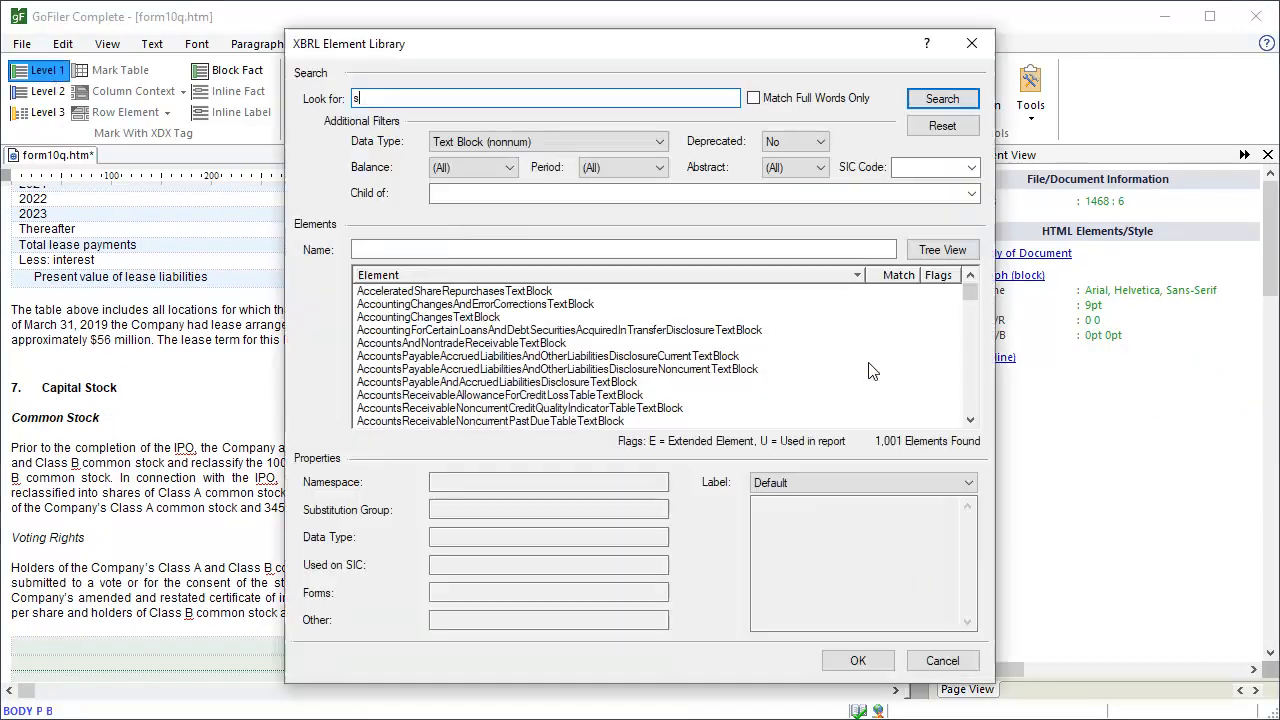
type("hareholders equity")
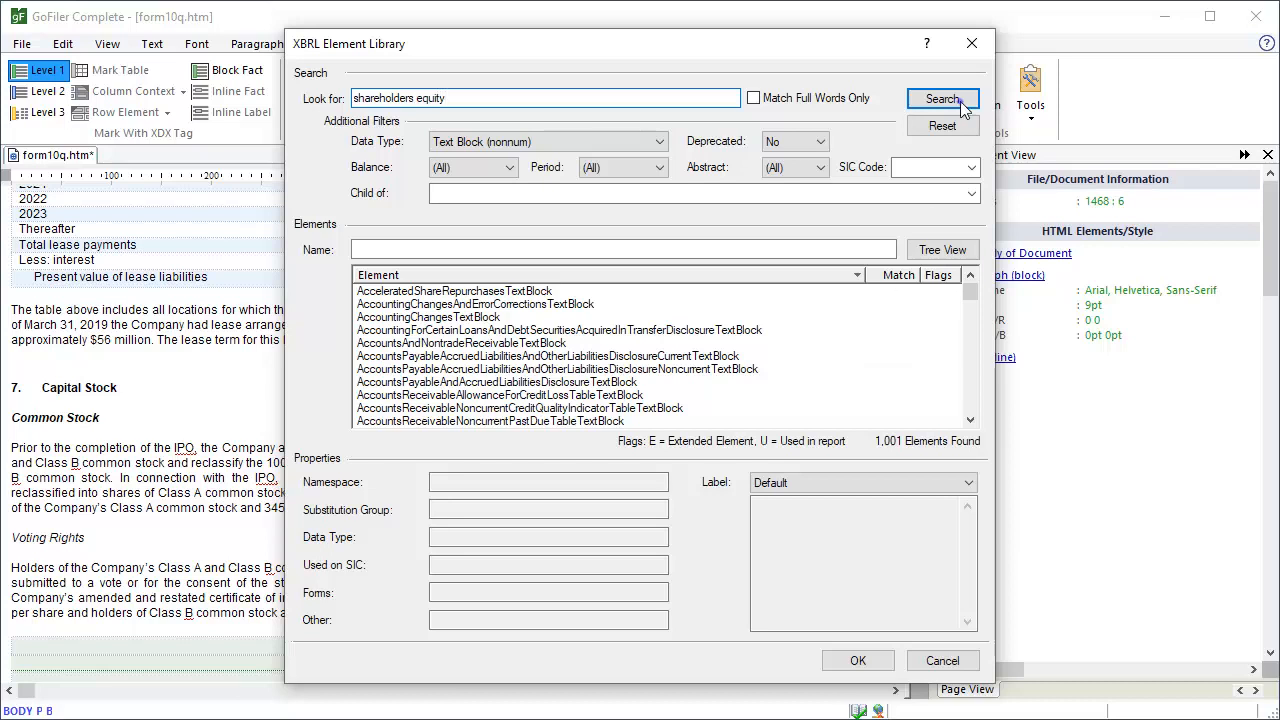
left_click(958, 104)
left_click(537, 370)
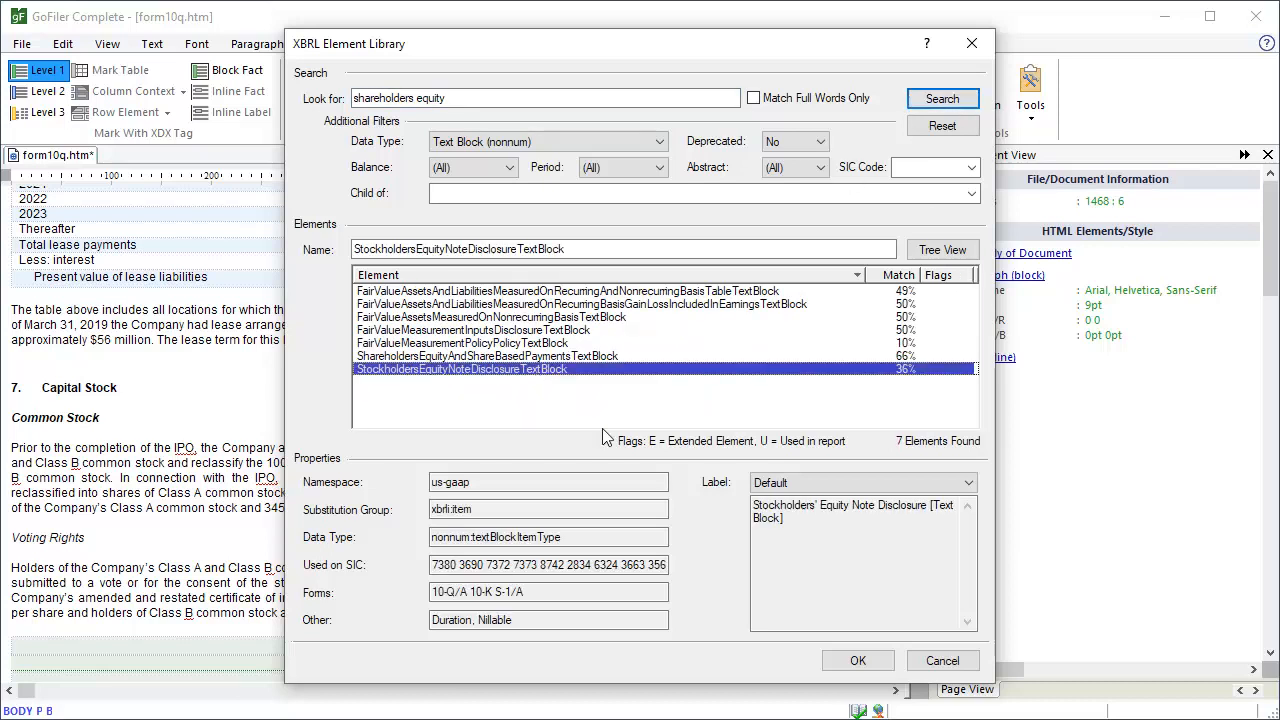
left_click(876, 665)
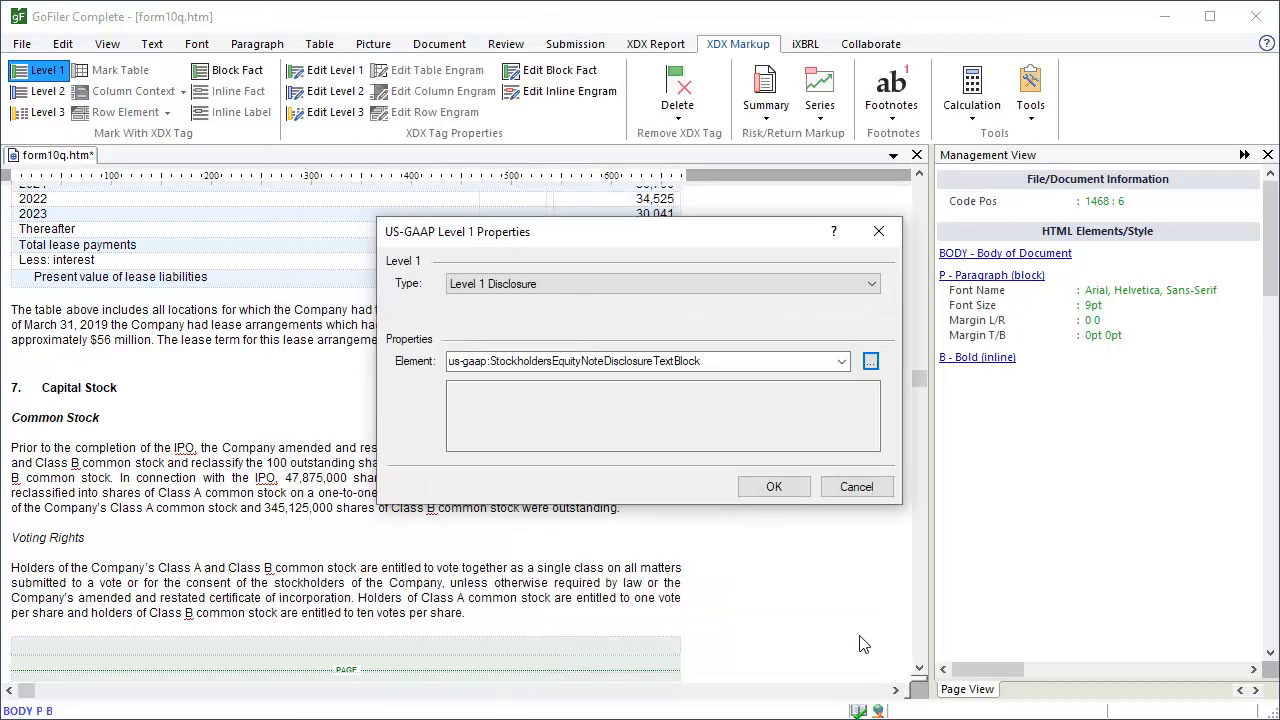
left_click(772, 487)
Step: Mark the Note 8 Share-Based Compensation heading as a Level 1 Disclosure with us-gaap:DisclosureOfCompensationRelatedCostsShareBasedPaymentsTextBlock, found by searching "share based compensation"
left_click_drag(920, 388, 924, 410)
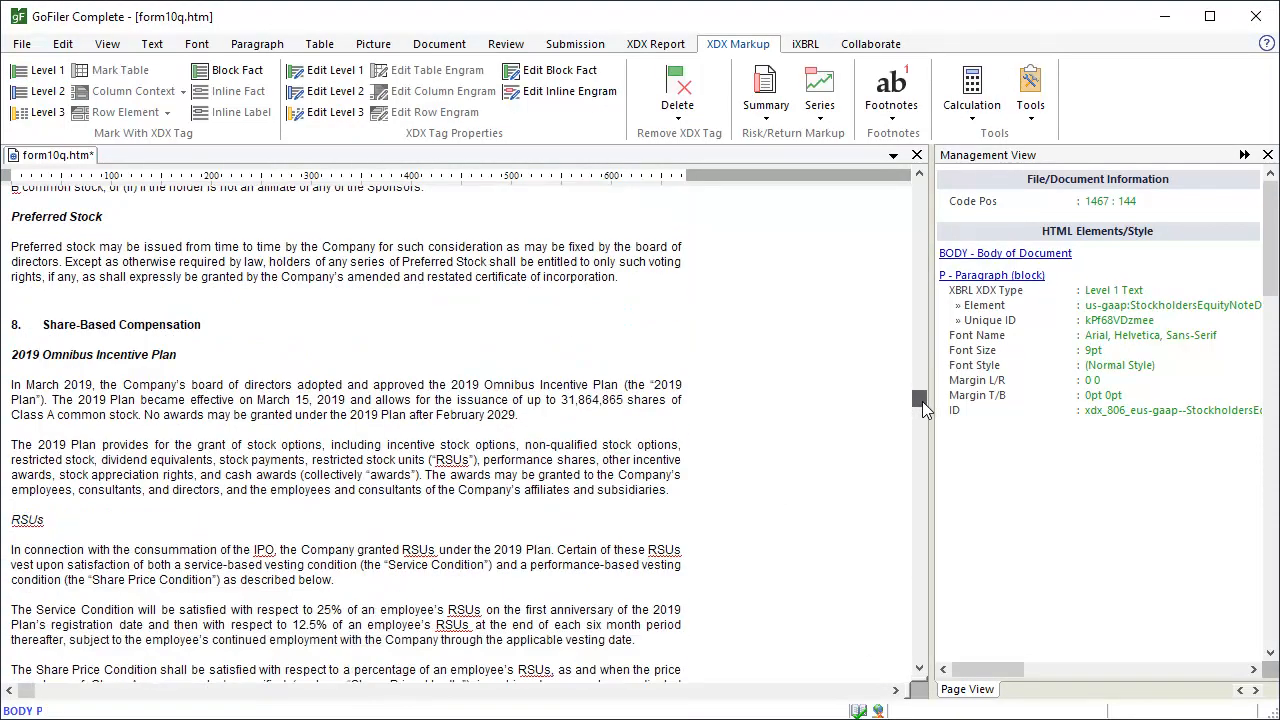
left_click(205, 326)
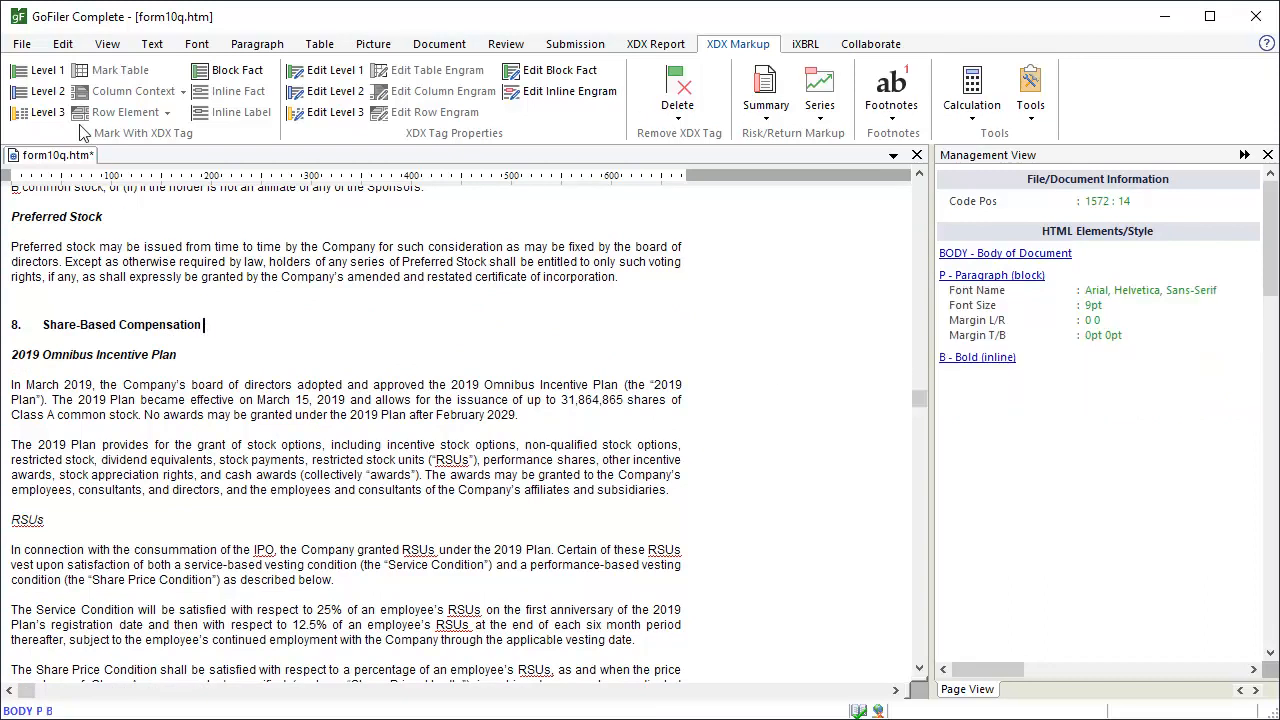
left_click(42, 70)
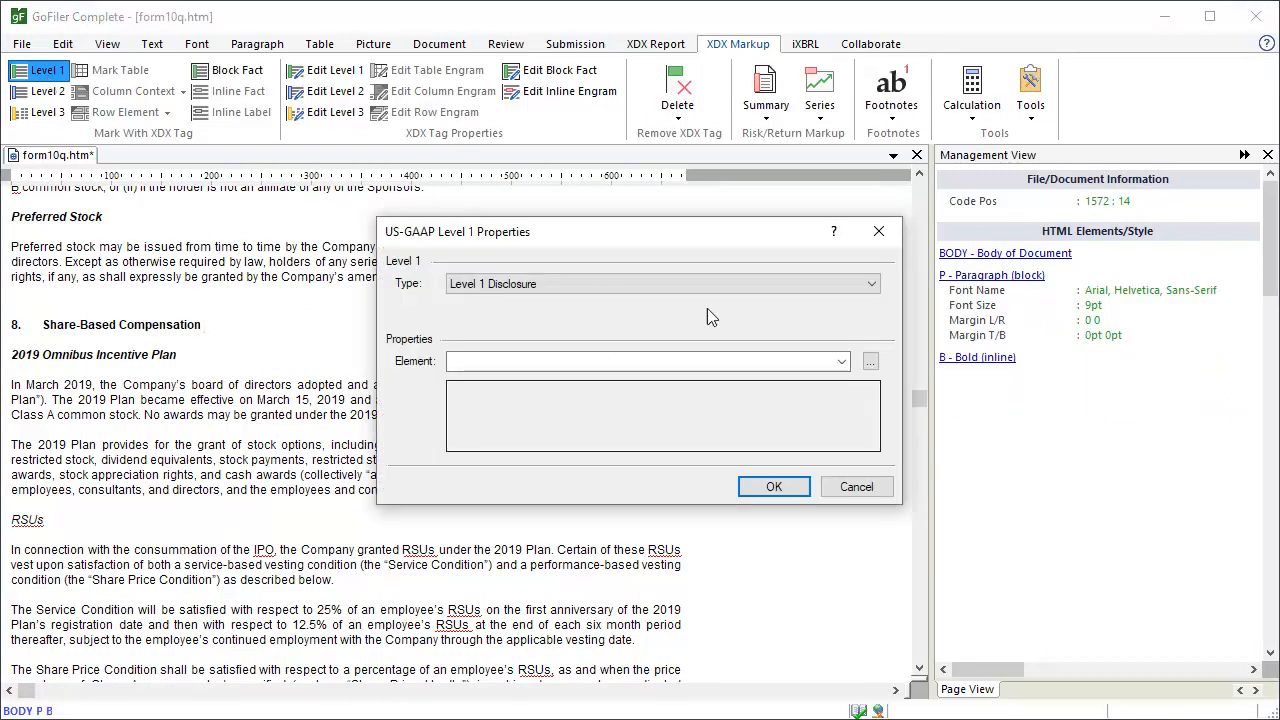
left_click(871, 363)
type("re b")
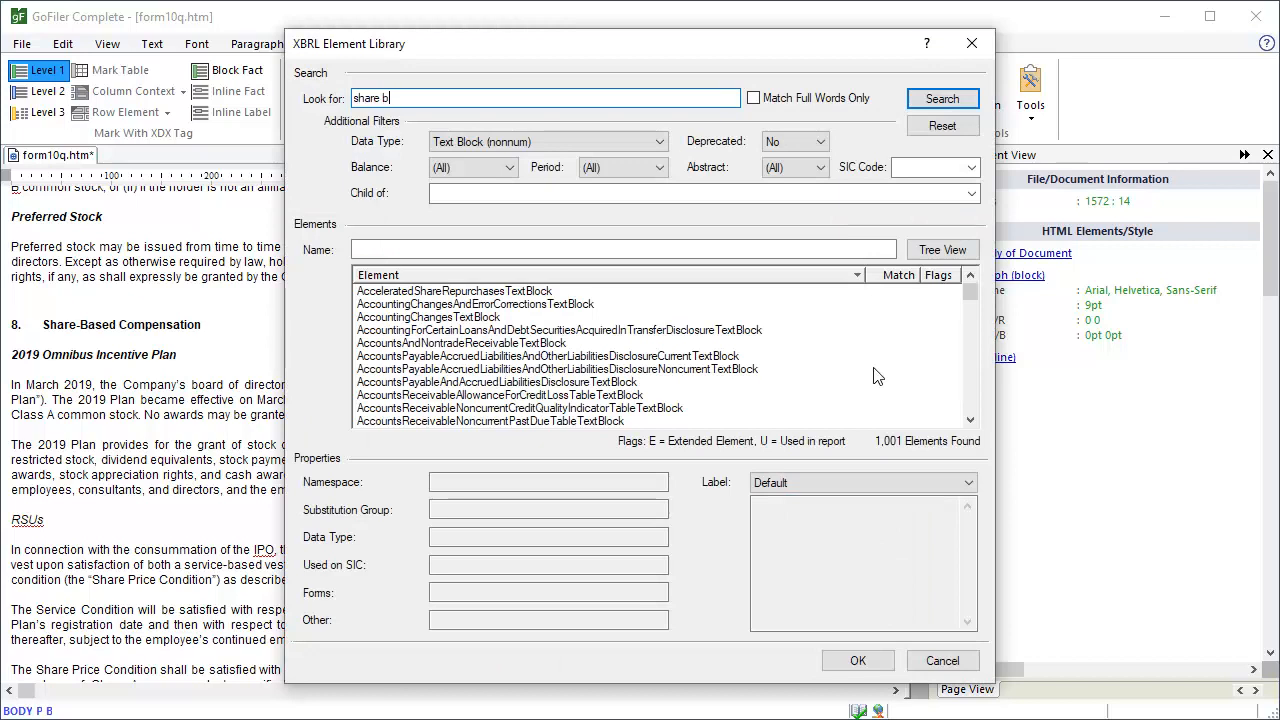
type("ased compensation")
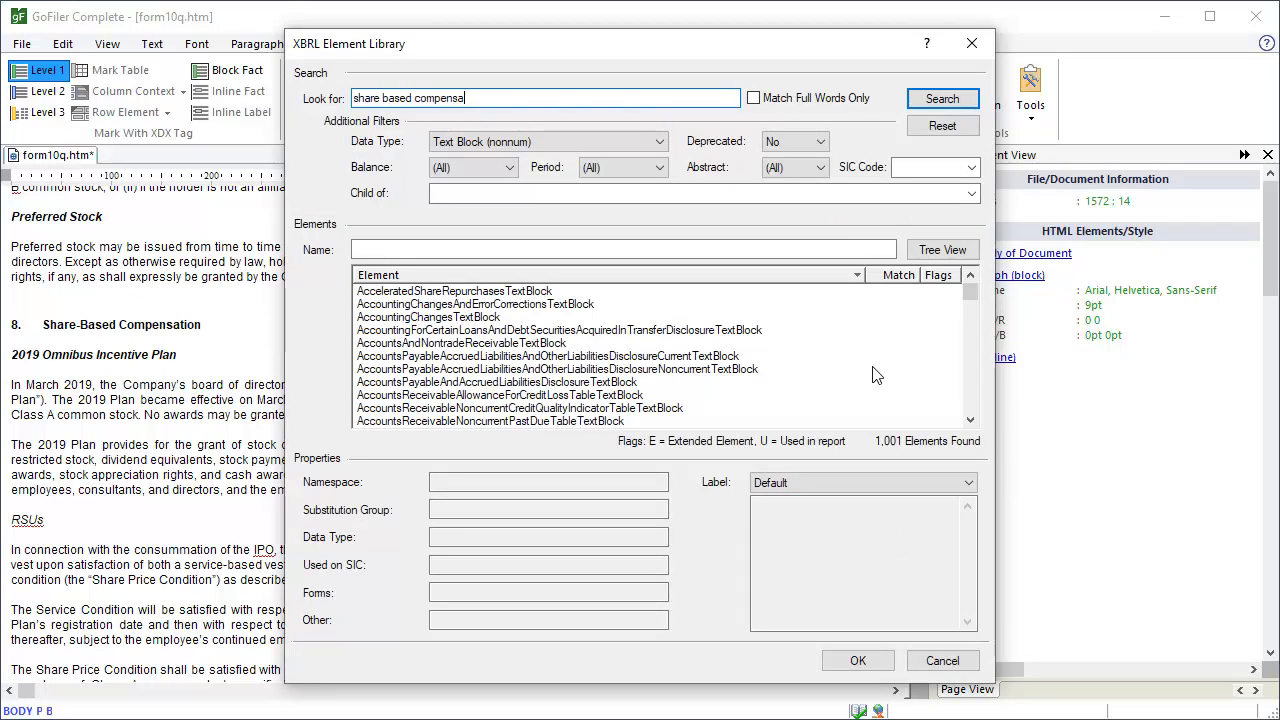
left_click(943, 99)
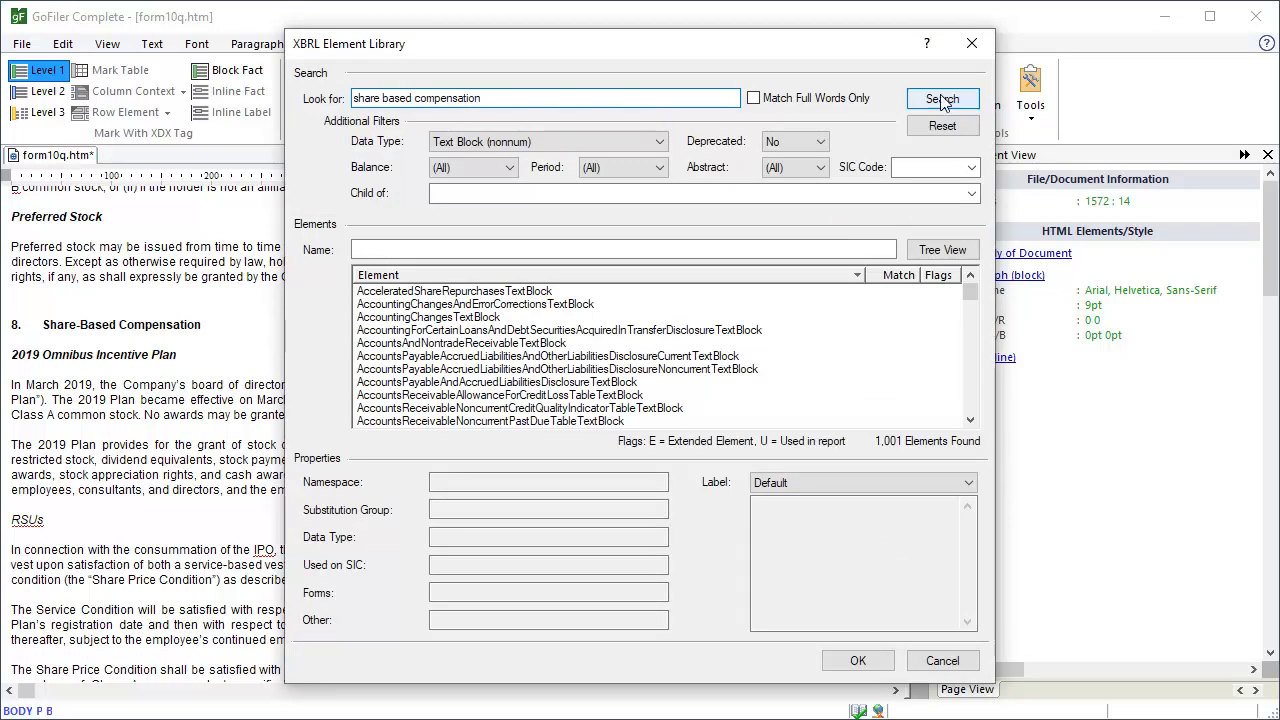
left_click(672, 331)
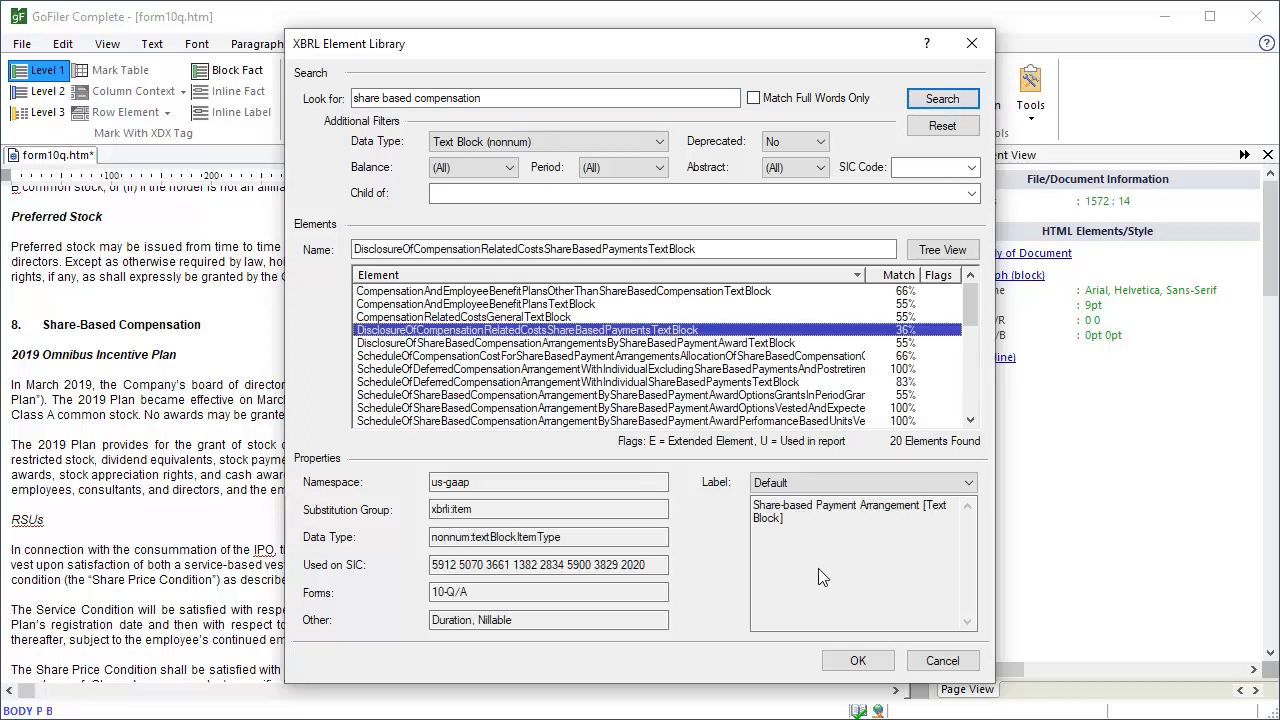
left_click(858, 661)
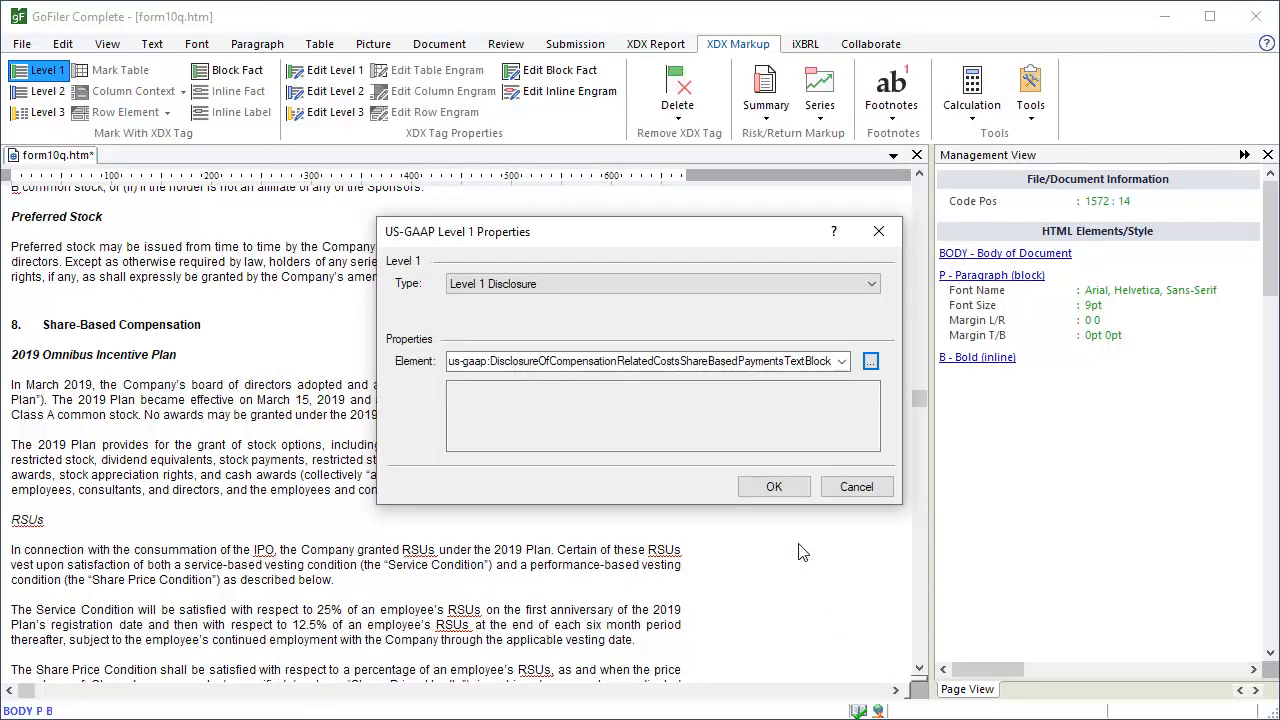
left_click(772, 487)
Step: Mark the Note 9 Income Taxes heading as a Level 1 Disclosure with us-gaap:IncomeTaxDisclosureTextBlock, found by searching "income taxes"
left_click_drag(920, 405, 922, 430)
left_click(137, 314)
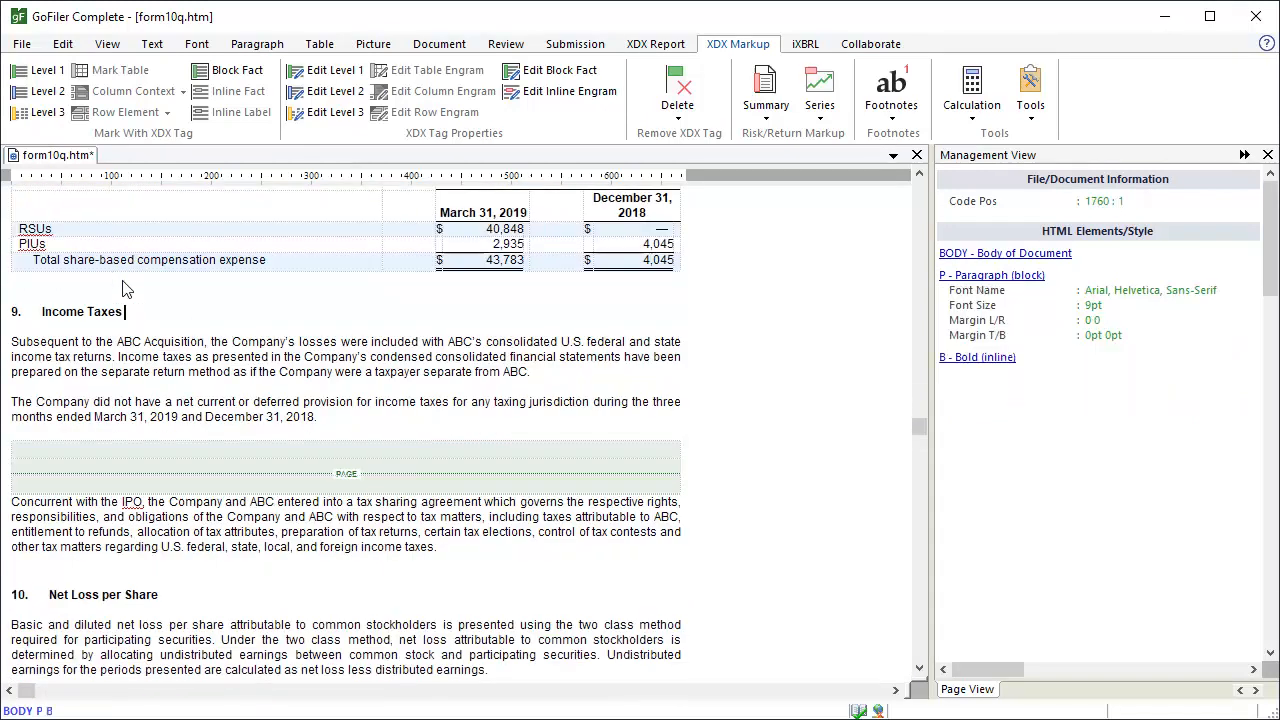
left_click(44, 72)
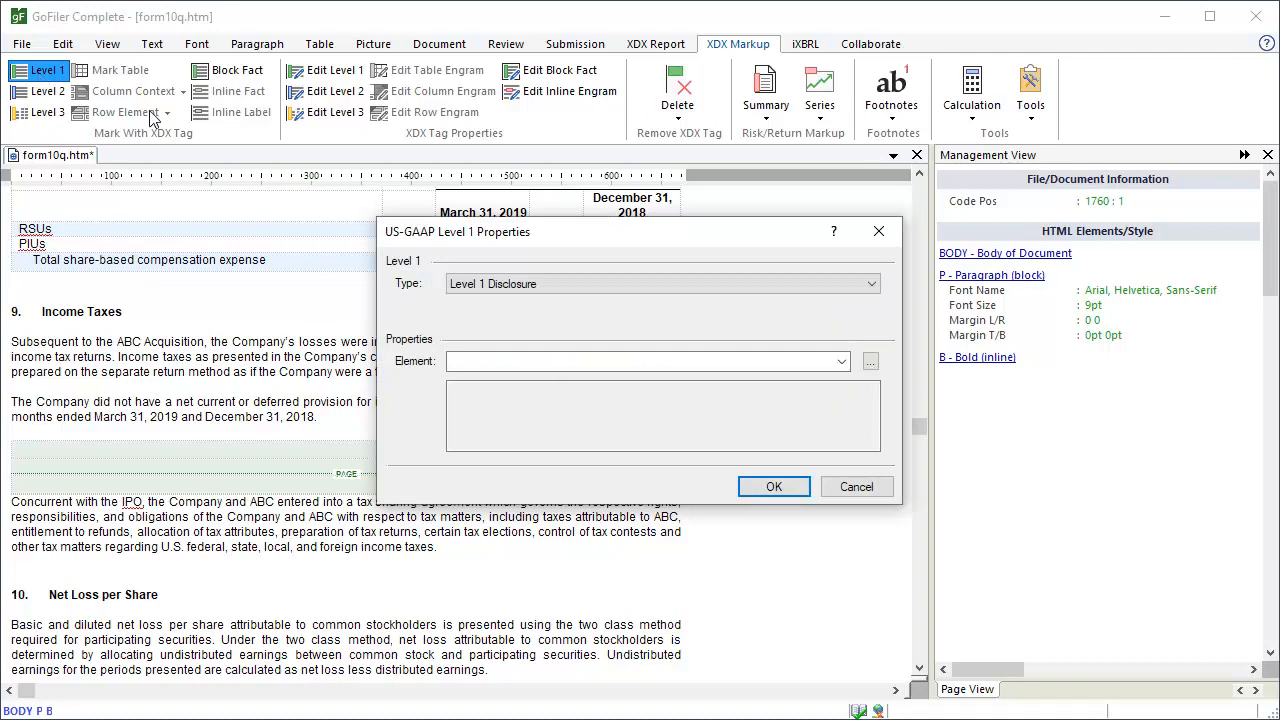
left_click(871, 363)
type("incom")
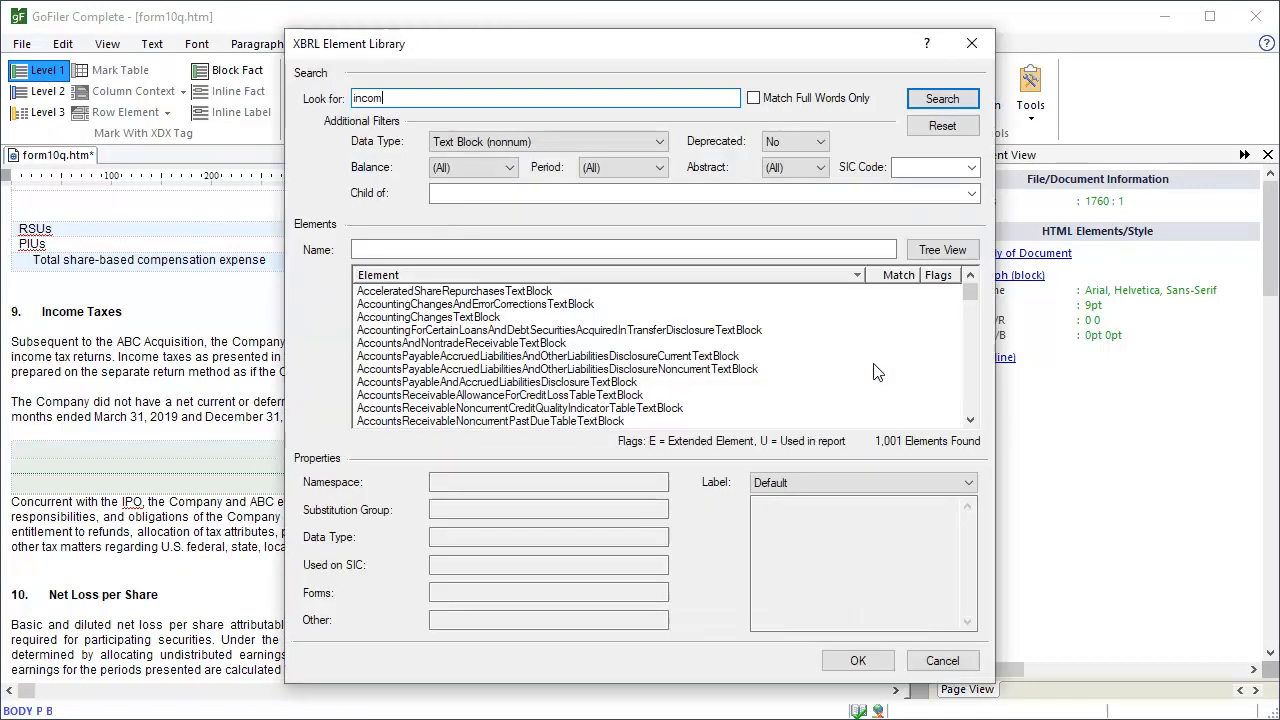
type("e taxes")
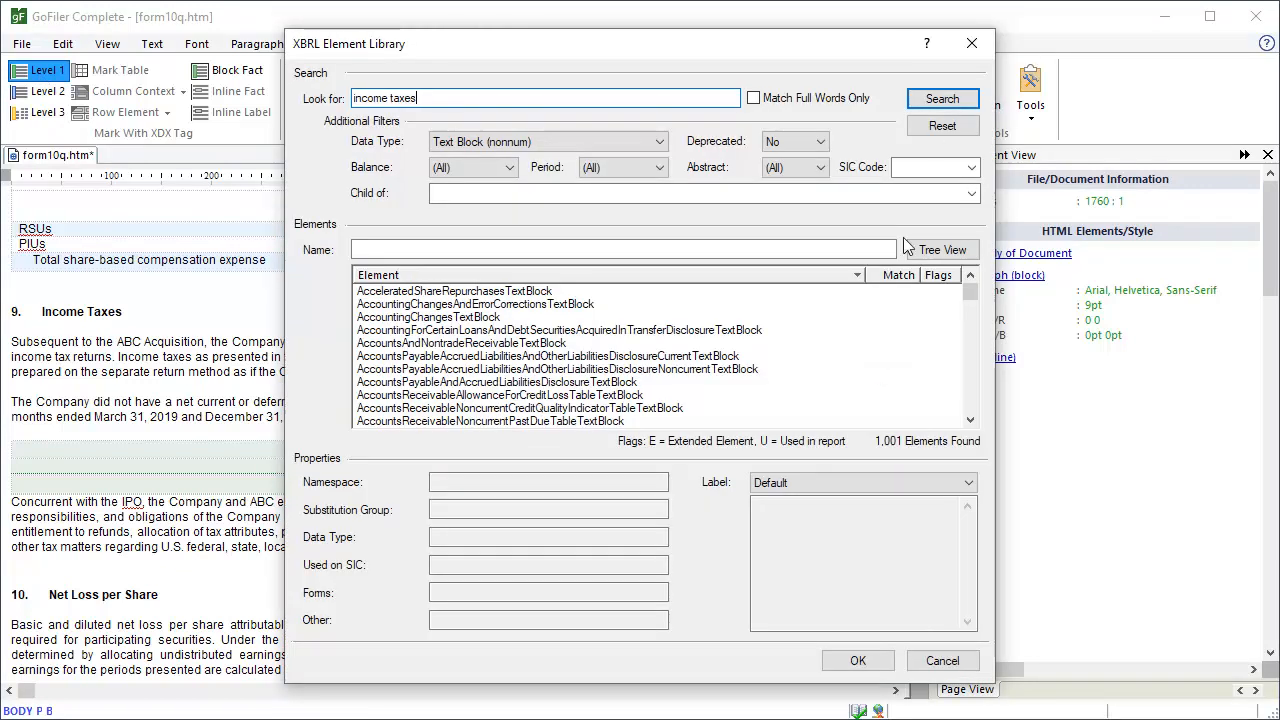
left_click(941, 100)
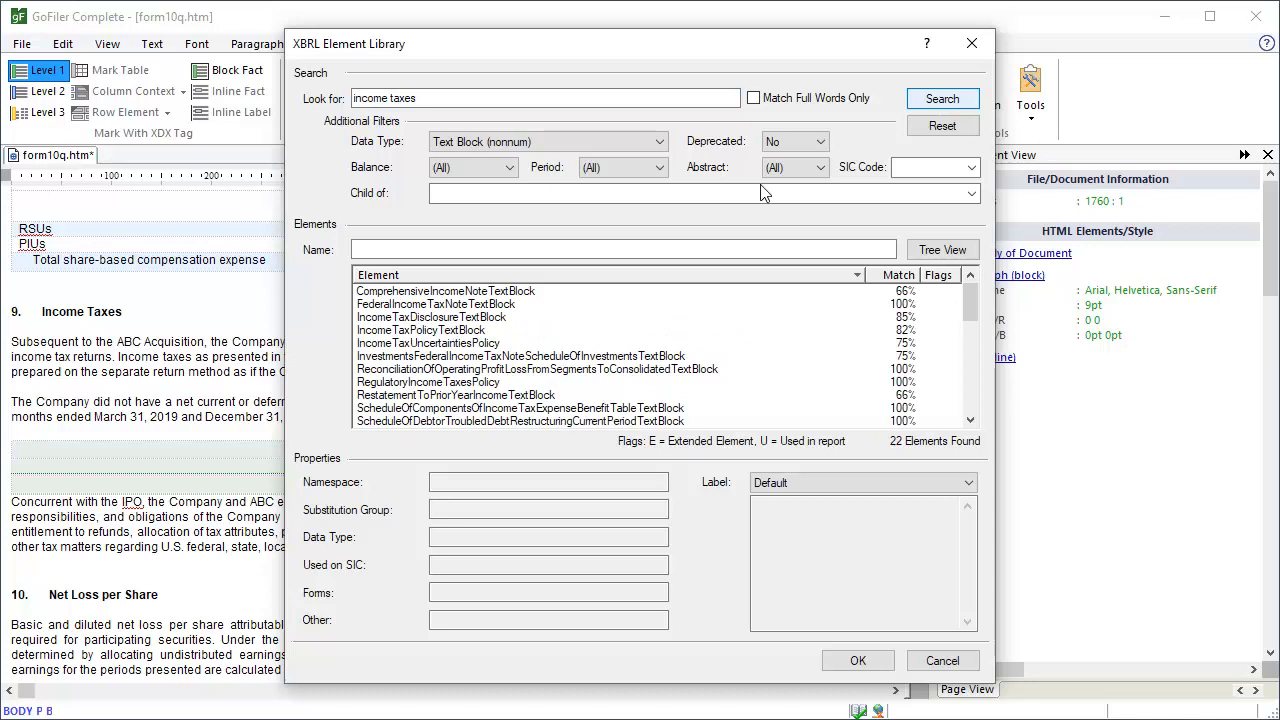
left_click(494, 319)
left_click(878, 662)
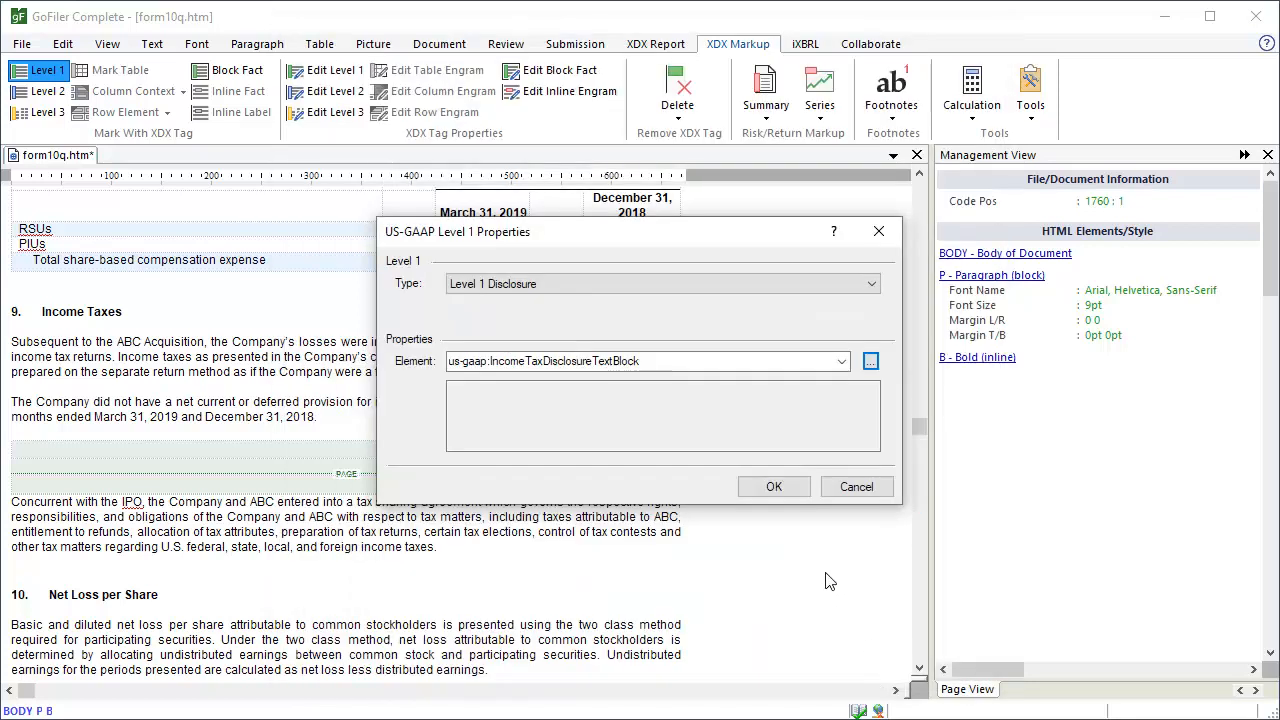
left_click(776, 488)
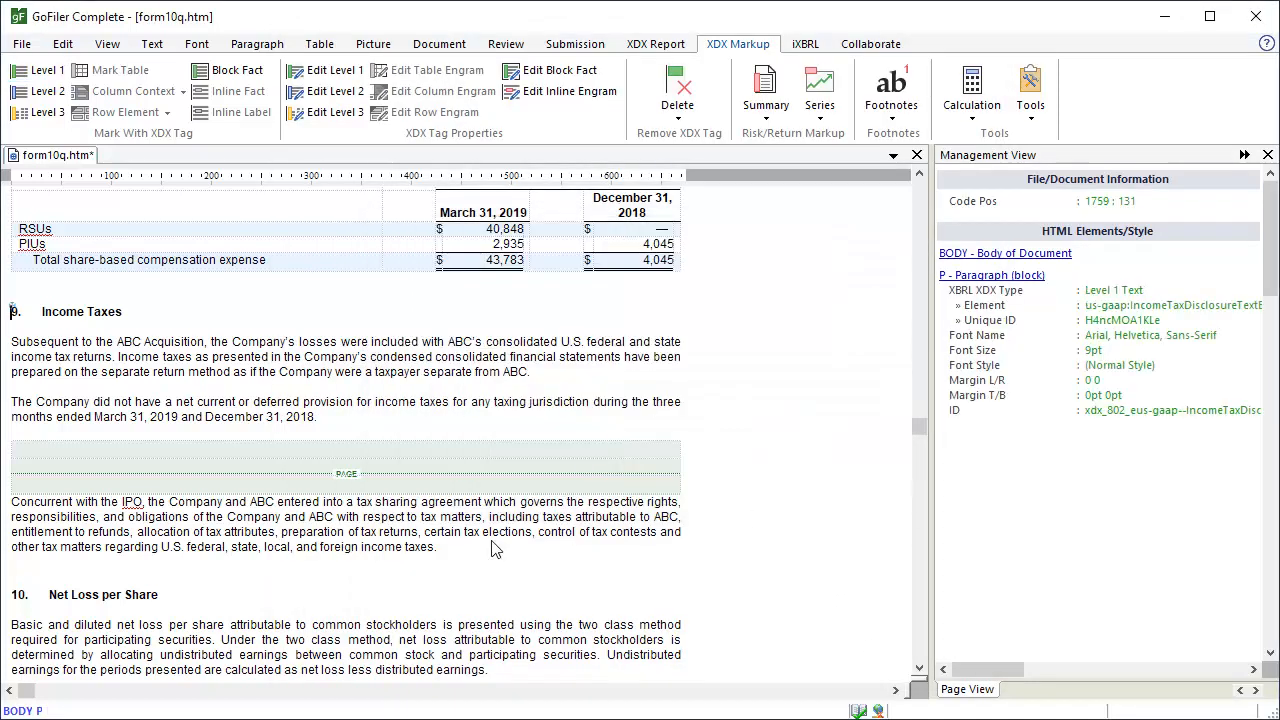
Step: Mark the Note 10 Net Loss per Share heading as a Level 1 Disclosure with us-gaap:EarningsPerShareTextBlock, found by searching "earnings per share"
left_click(162, 597)
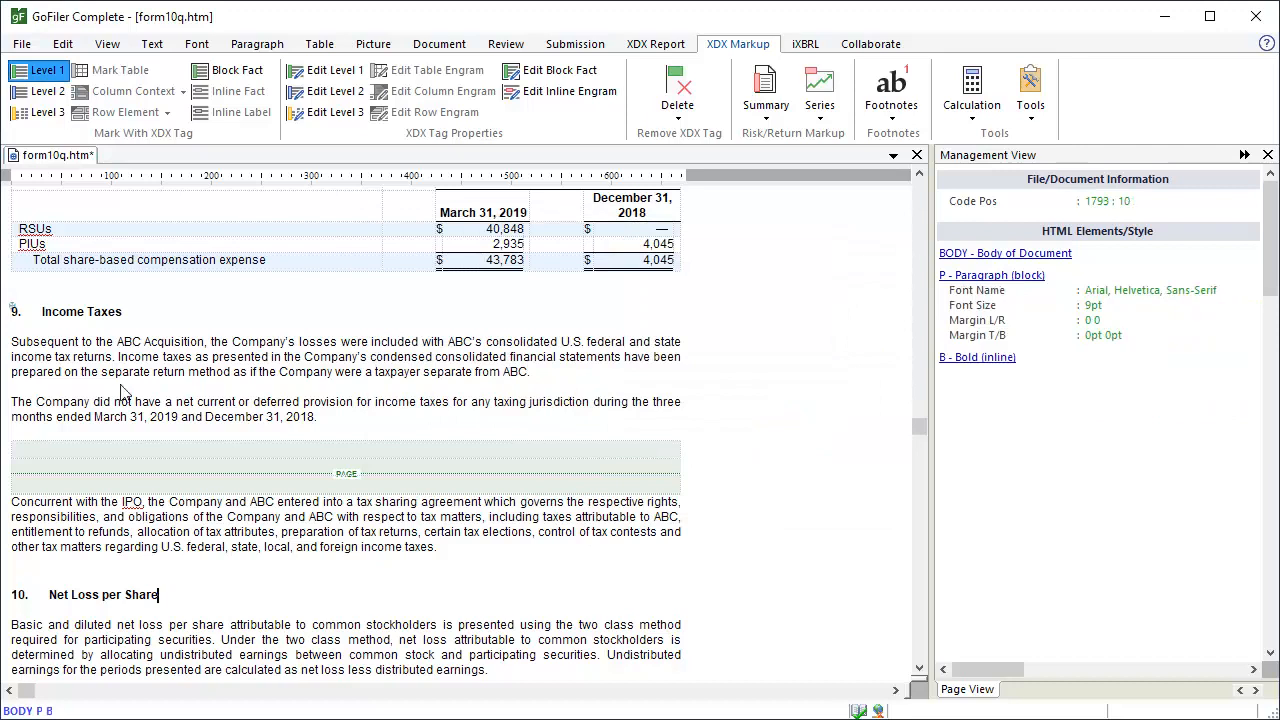
left_click(57, 75)
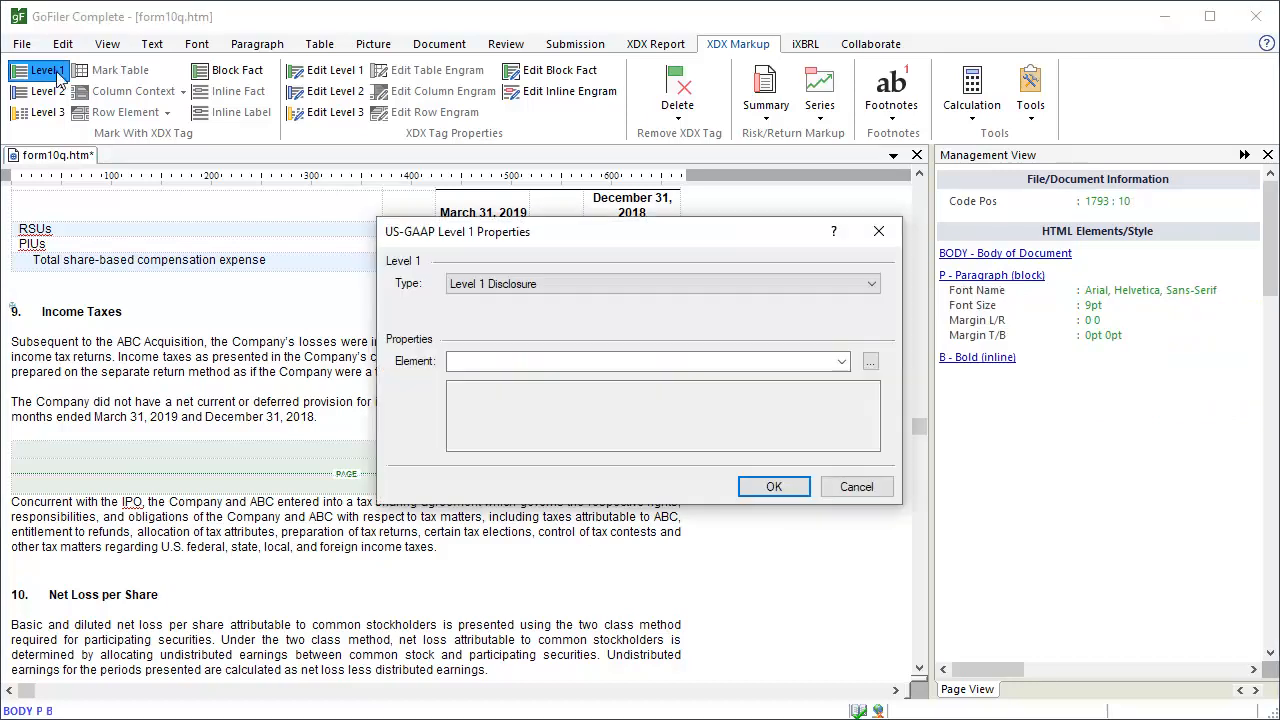
left_click(870, 364)
type("earnings per share")
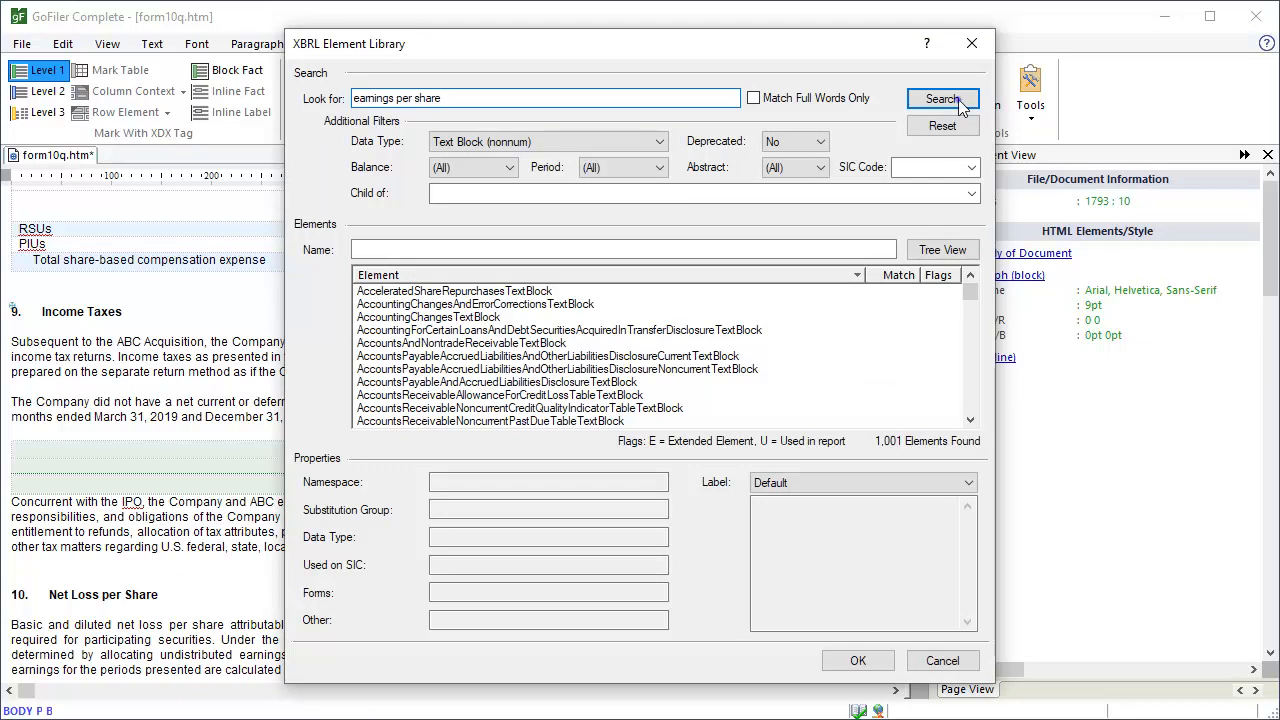
left_click(957, 104)
left_click(478, 304)
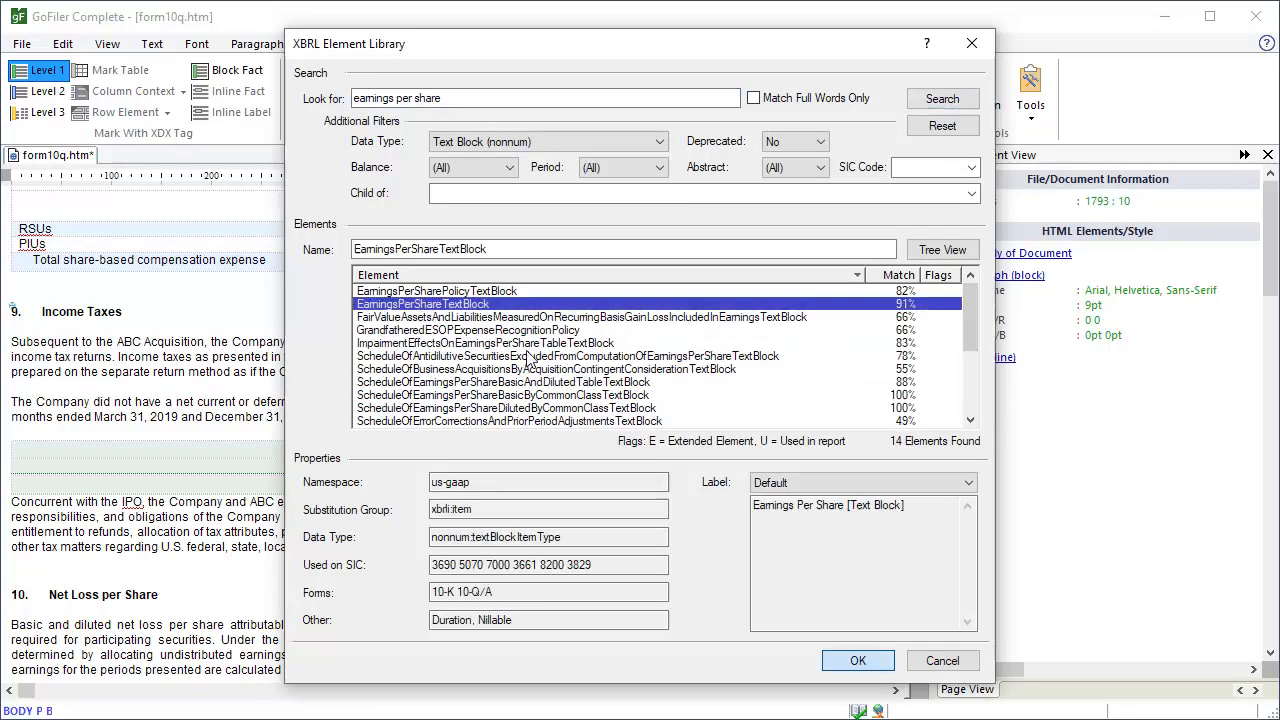
left_click(856, 661)
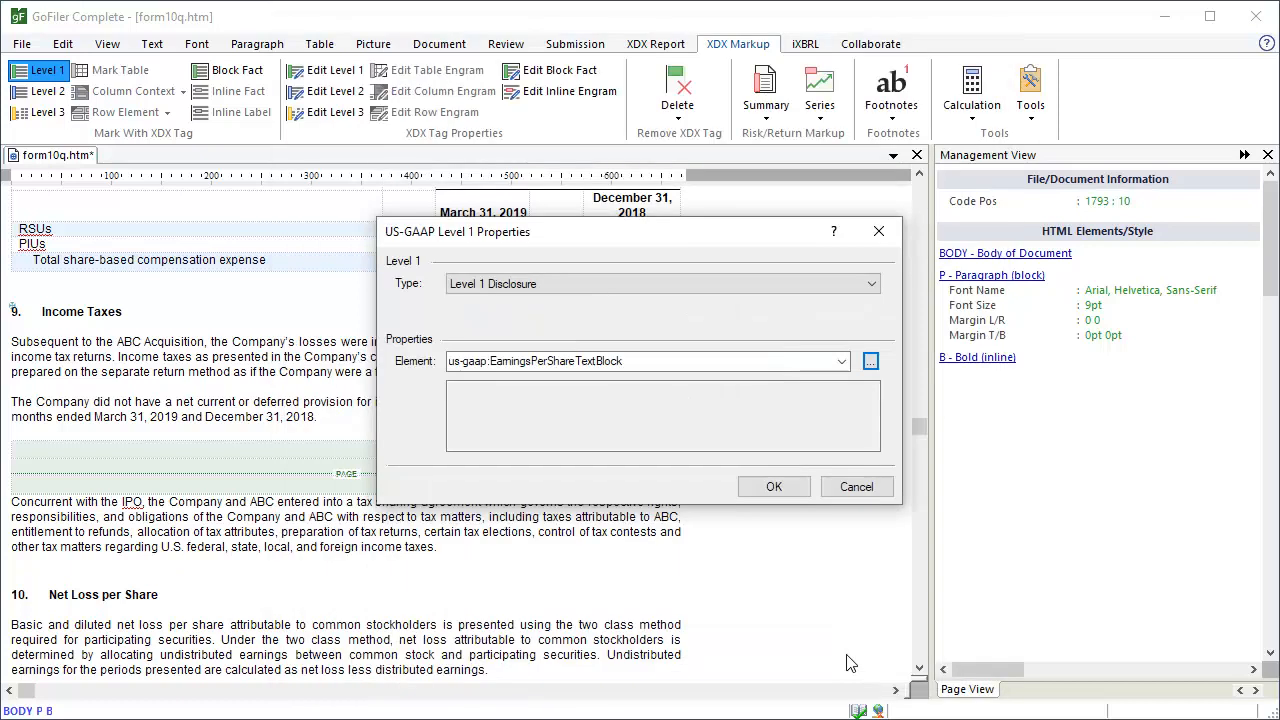
left_click(770, 488)
Step: Mark the Note 11 Certain Relationships and Related Party Transactions heading as a Level 1 Disclosure with us-gaap:RelatedPartyTransactionsDisclosureTextBlock, found by searching "related party"
left_click_drag(914, 426, 916, 438)
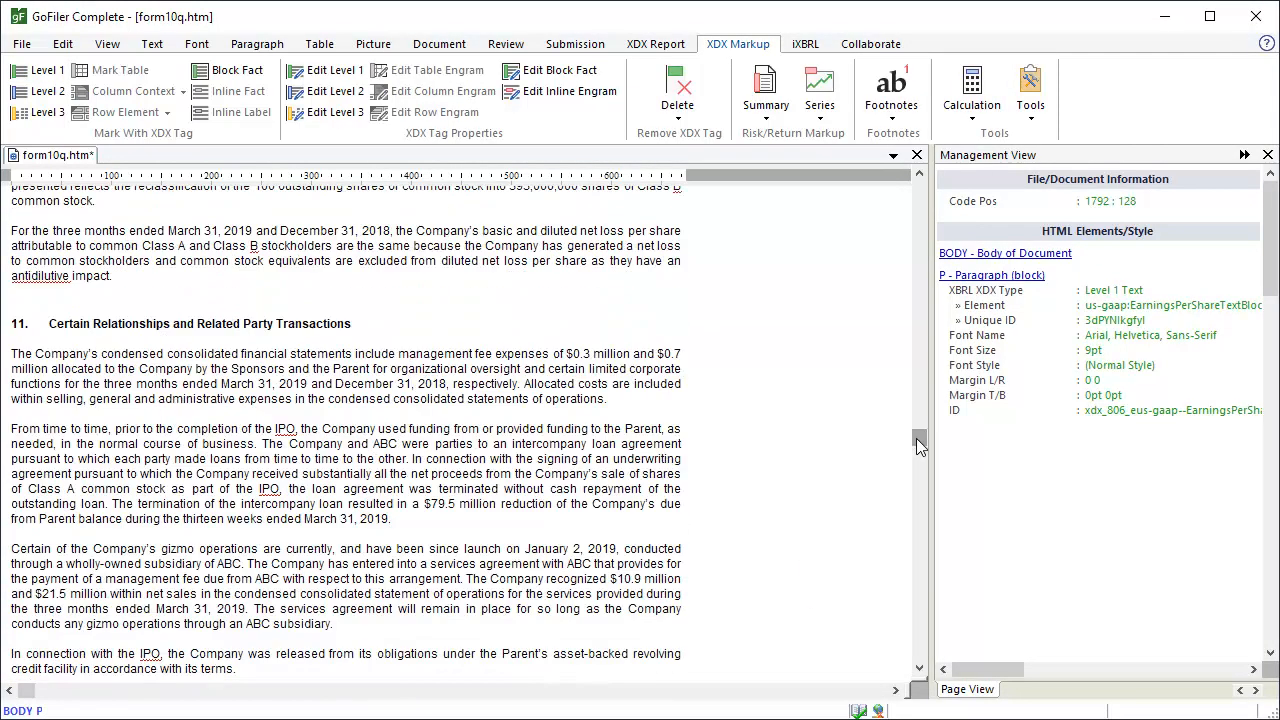
left_click(353, 323)
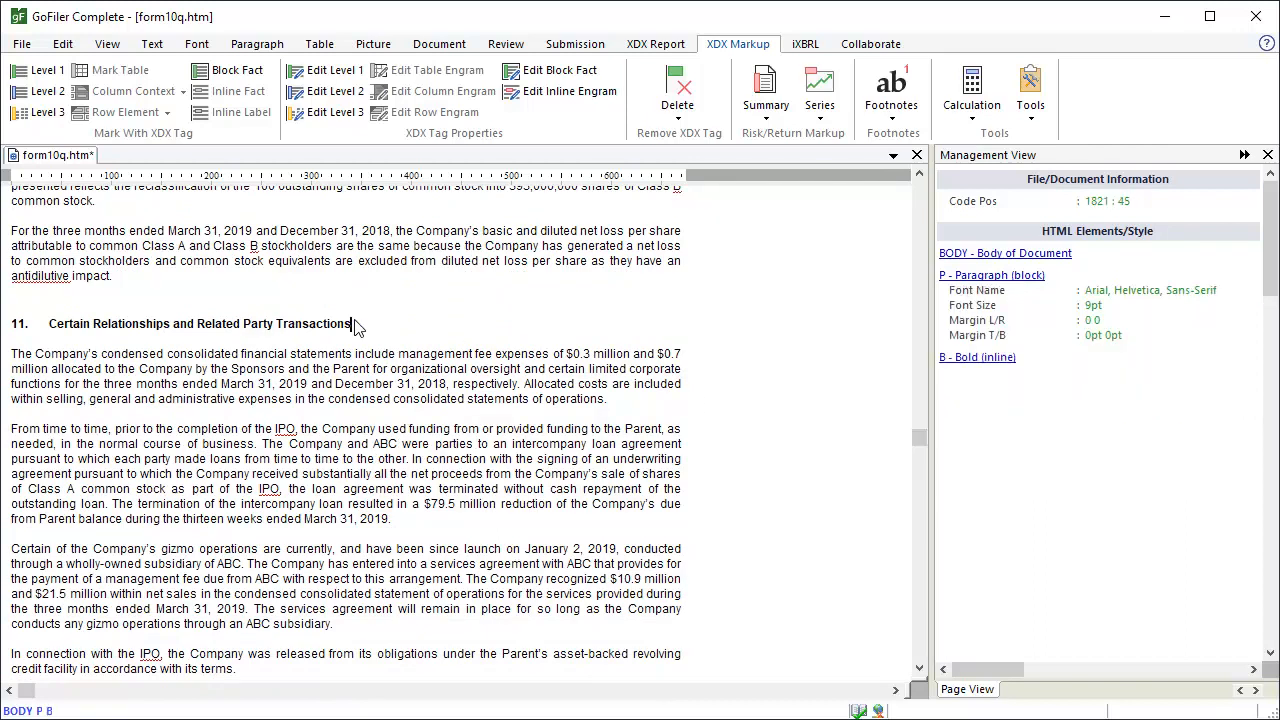
left_click(44, 72)
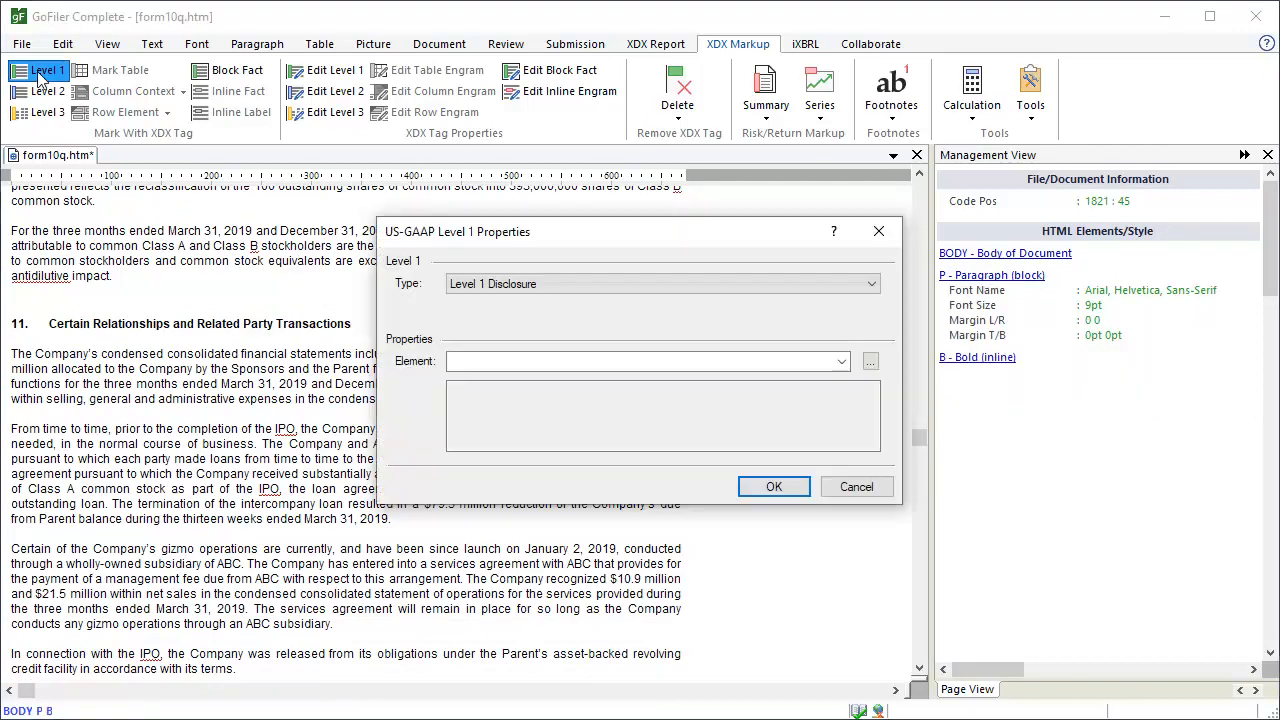
left_click(871, 364)
type("re")
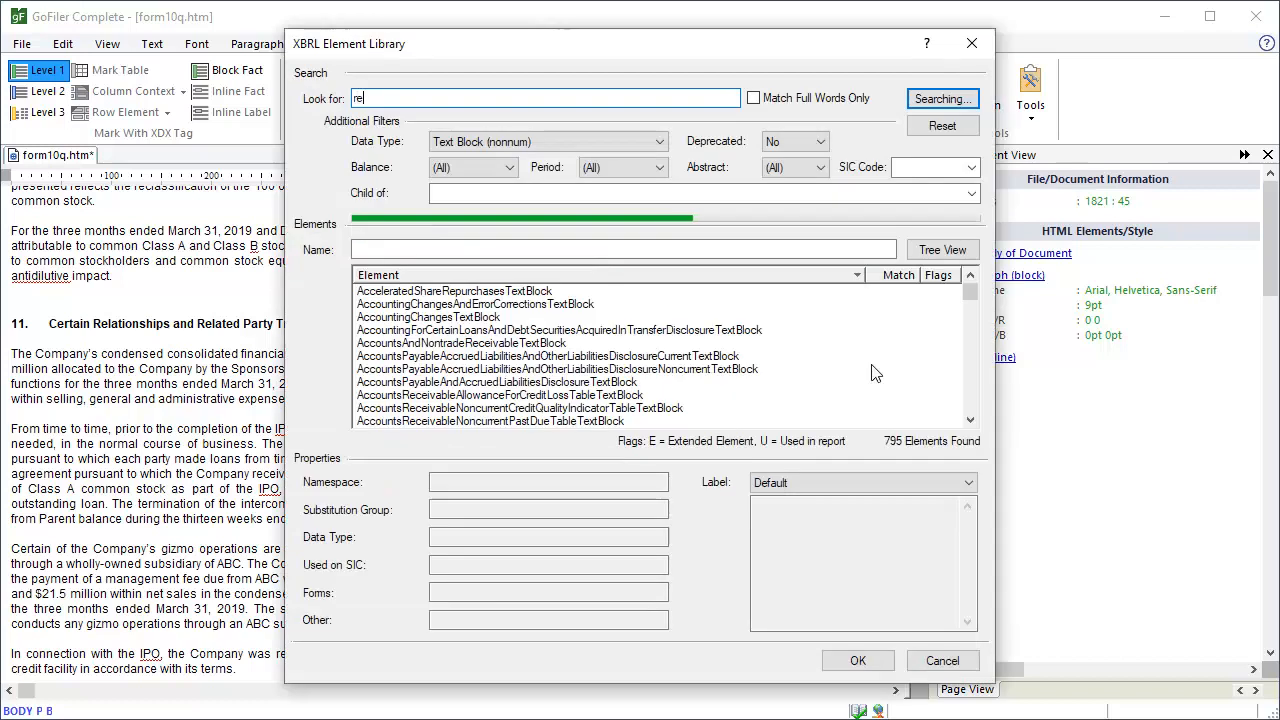
type("lated party")
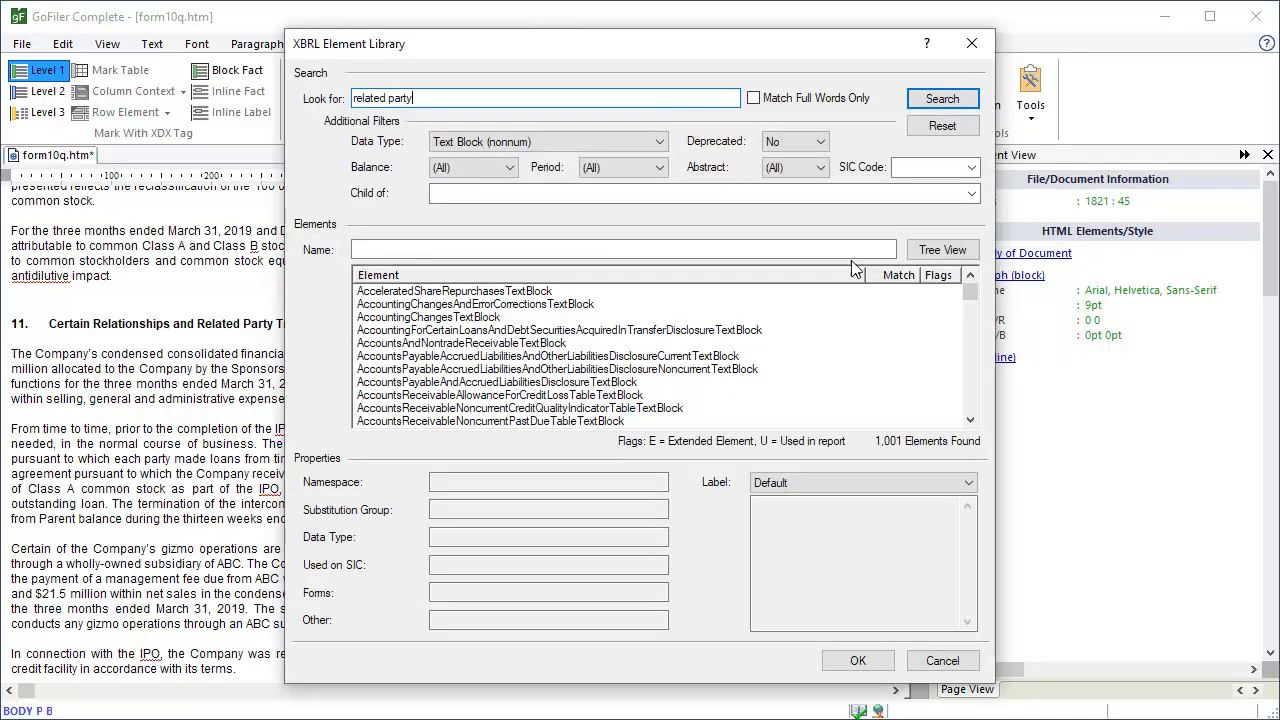
left_click(928, 104)
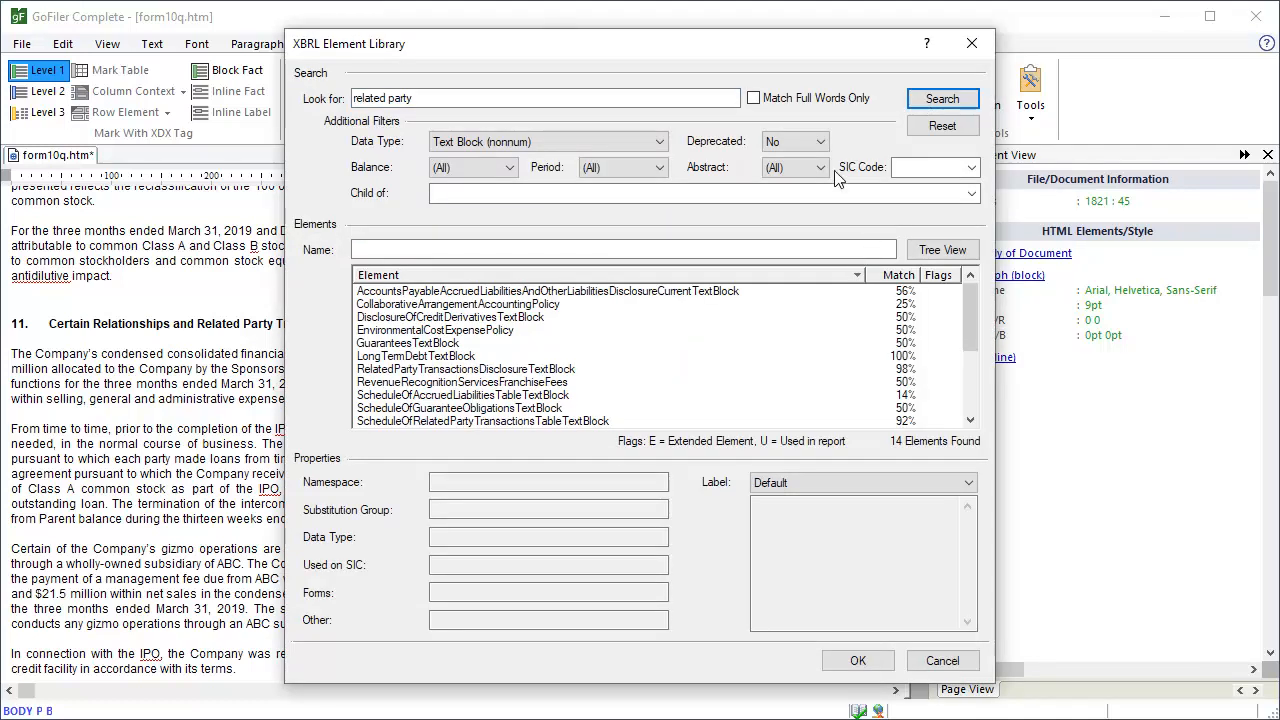
left_click(586, 370)
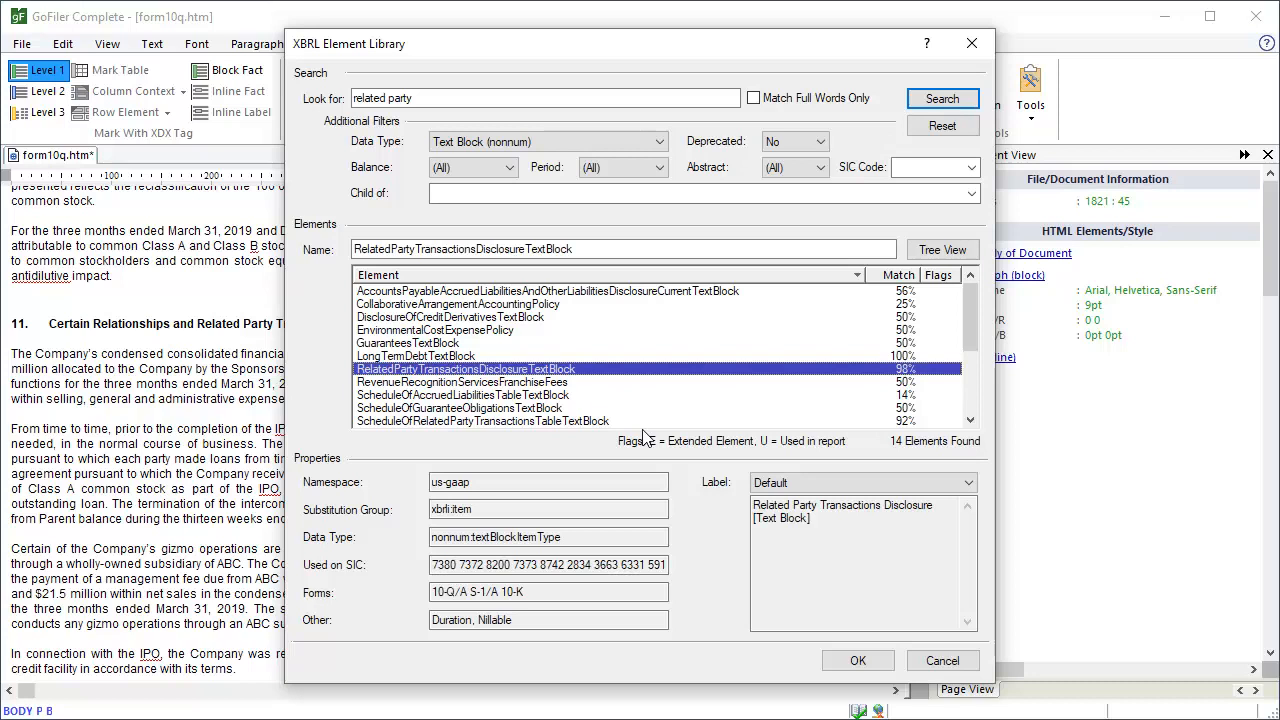
left_click(858, 662)
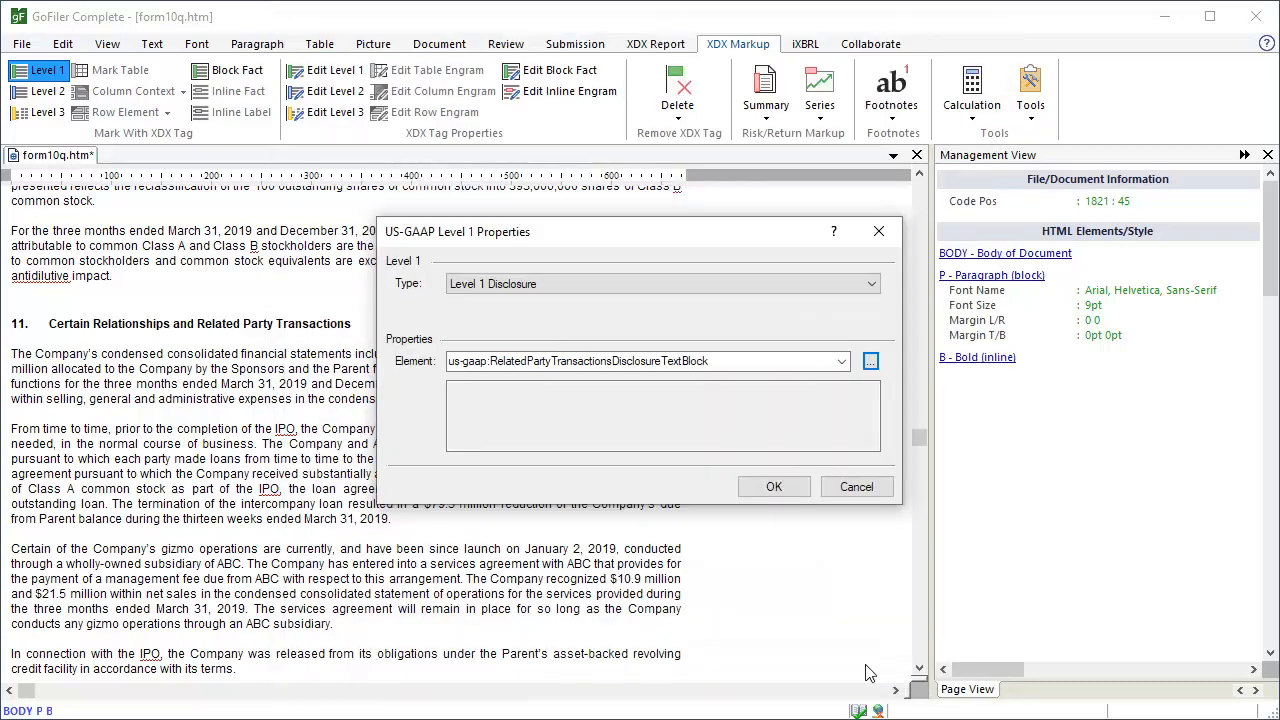
left_click(778, 490)
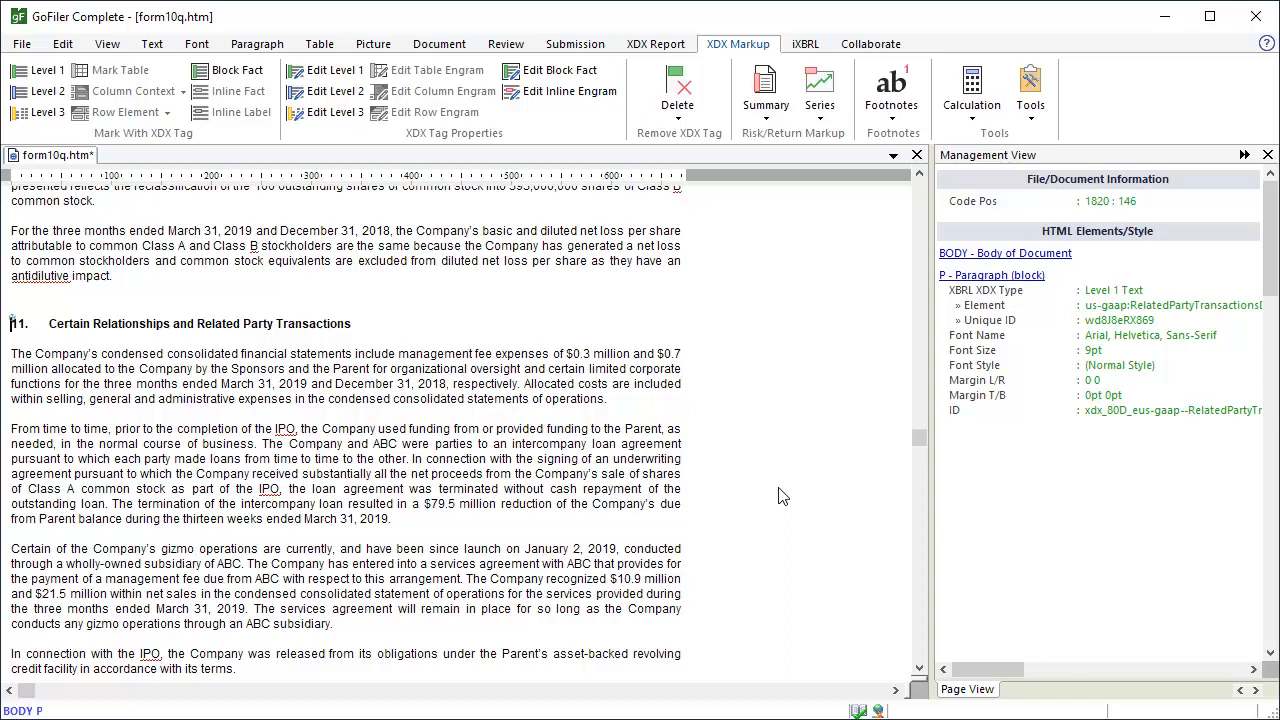
Step: Insert an empty paragraph after the last ABC Guarantees paragraph of Note 11 and mark it as Level 1 Disclosure End
left_click_drag(918, 439, 918, 447)
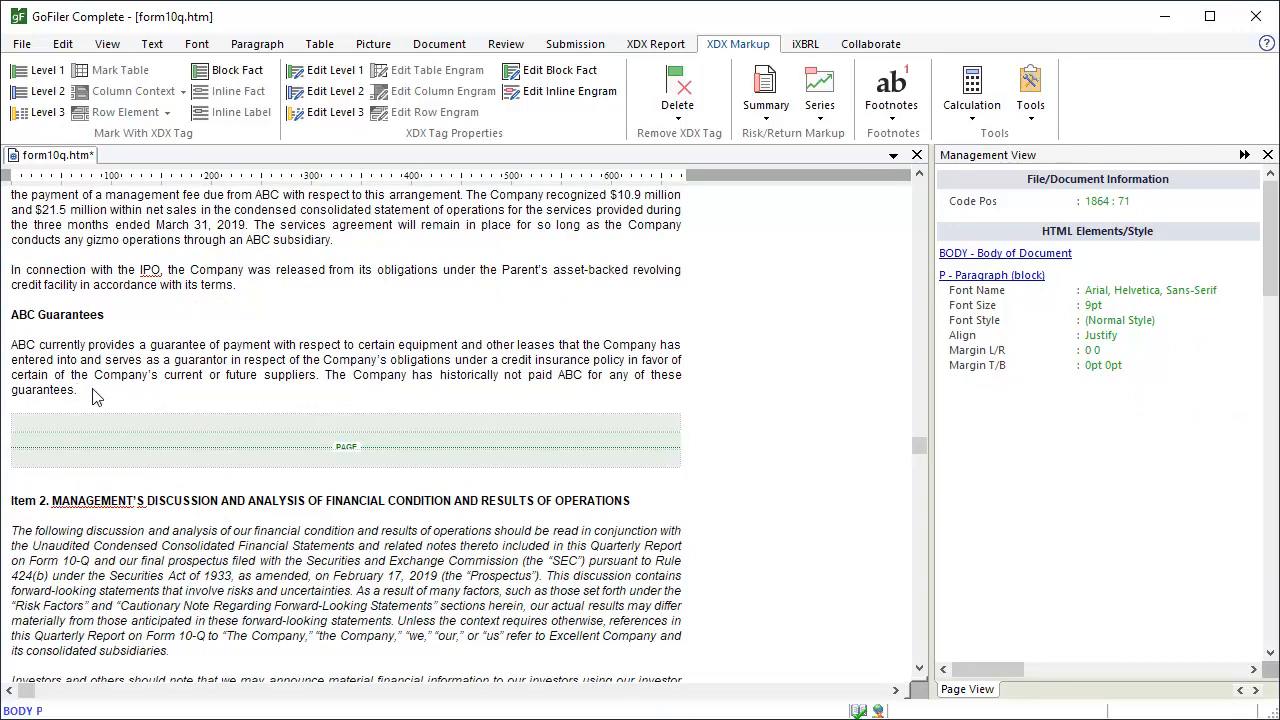
key("Return")
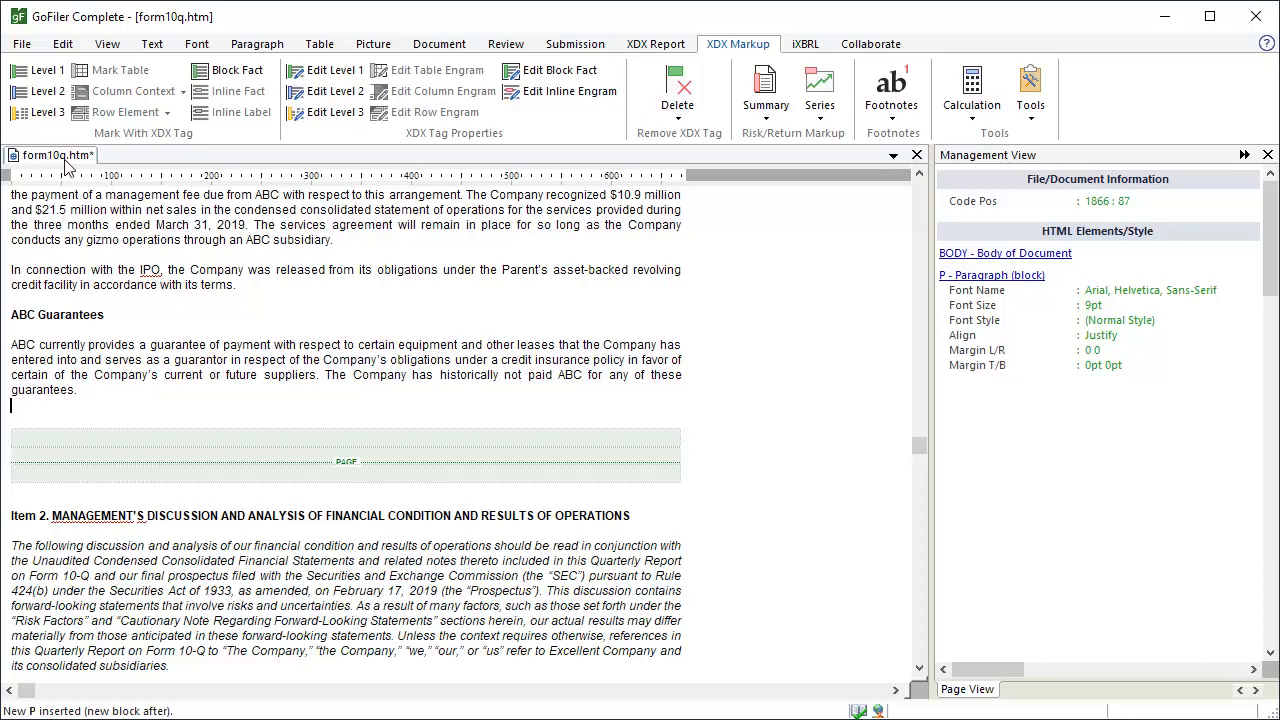
left_click(45, 71)
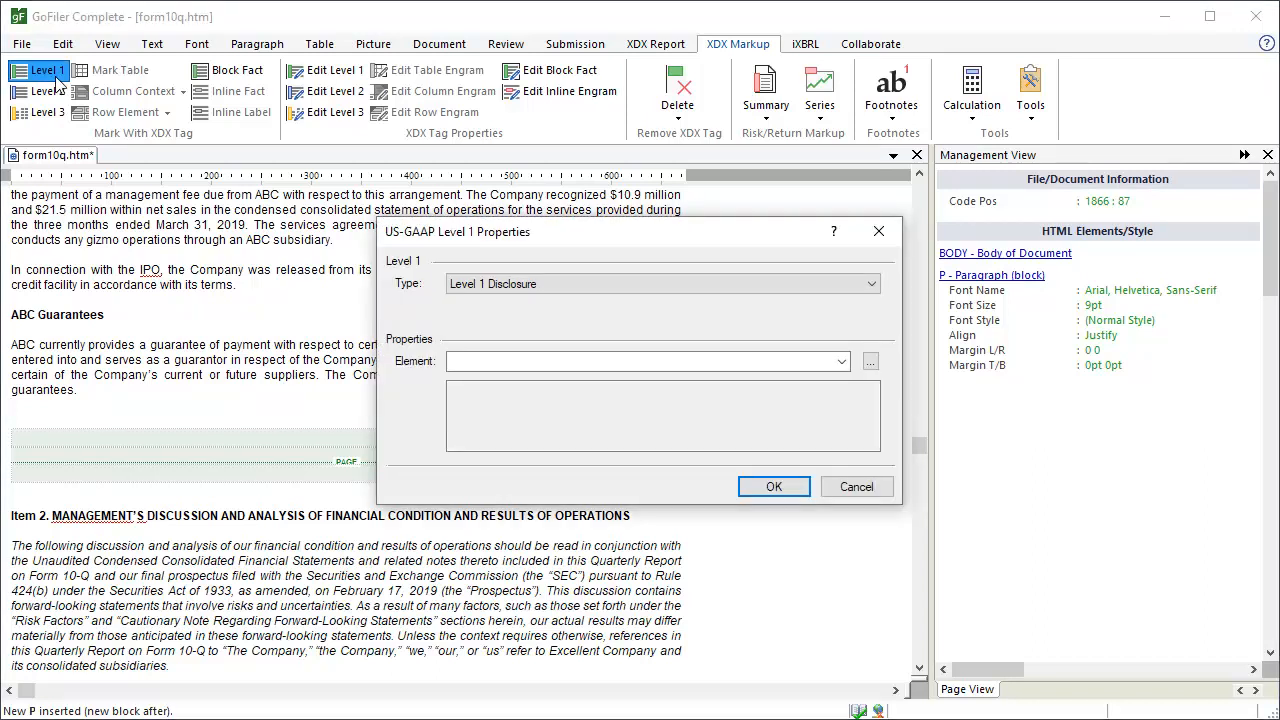
left_click(864, 285)
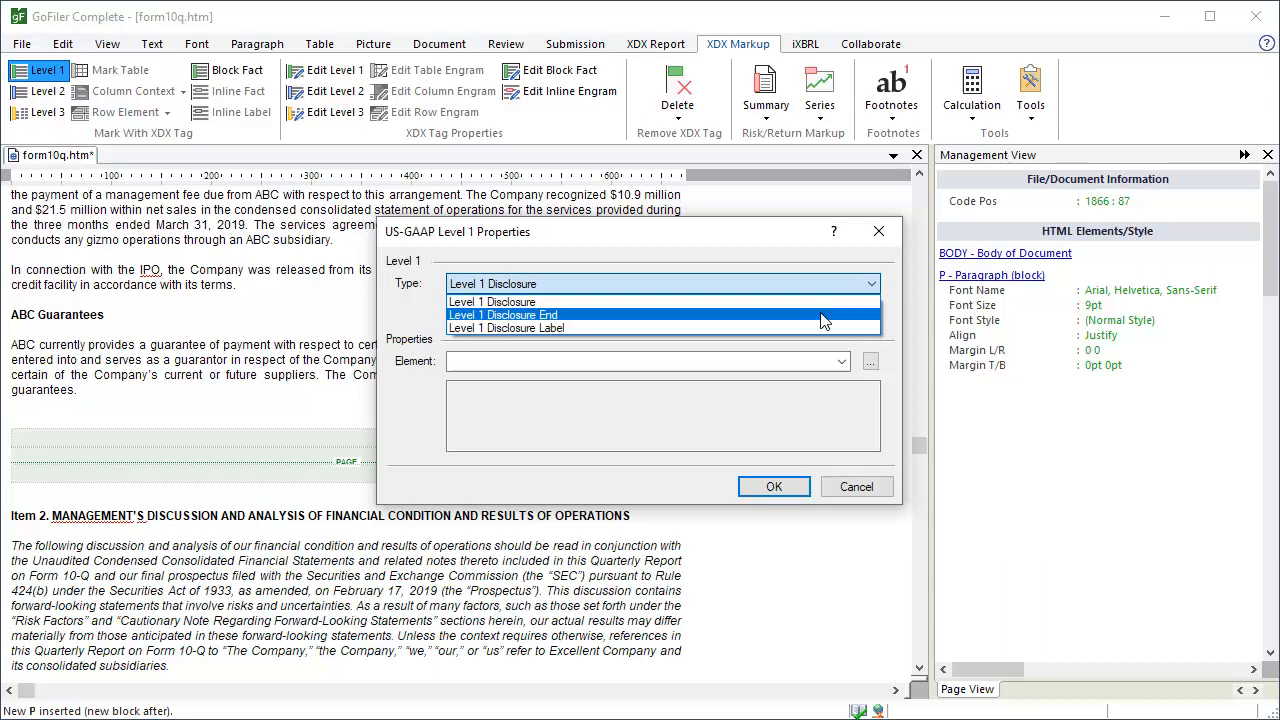
left_click(829, 315)
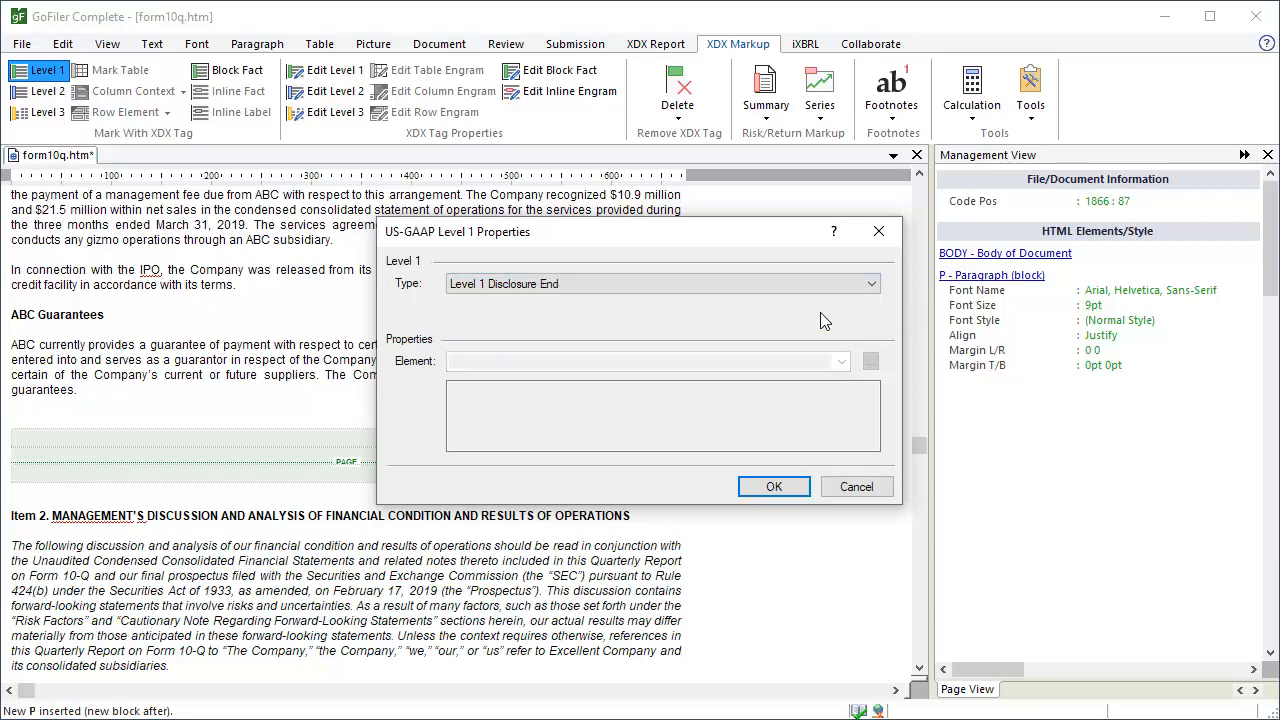
left_click(790, 487)
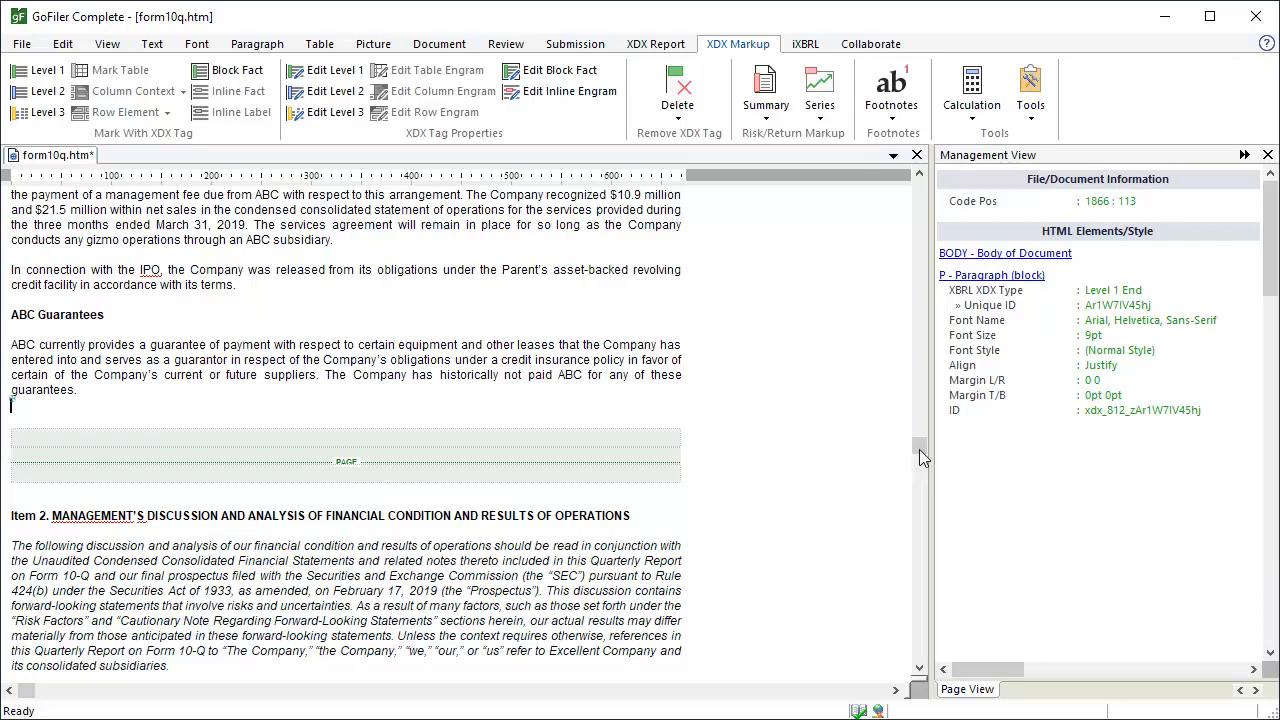
Step: Mark the Note 1 title text "Description of Business and Basis of Presentation" as a Level 1 Disclosure Label
left_click_drag(919, 449, 912, 316)
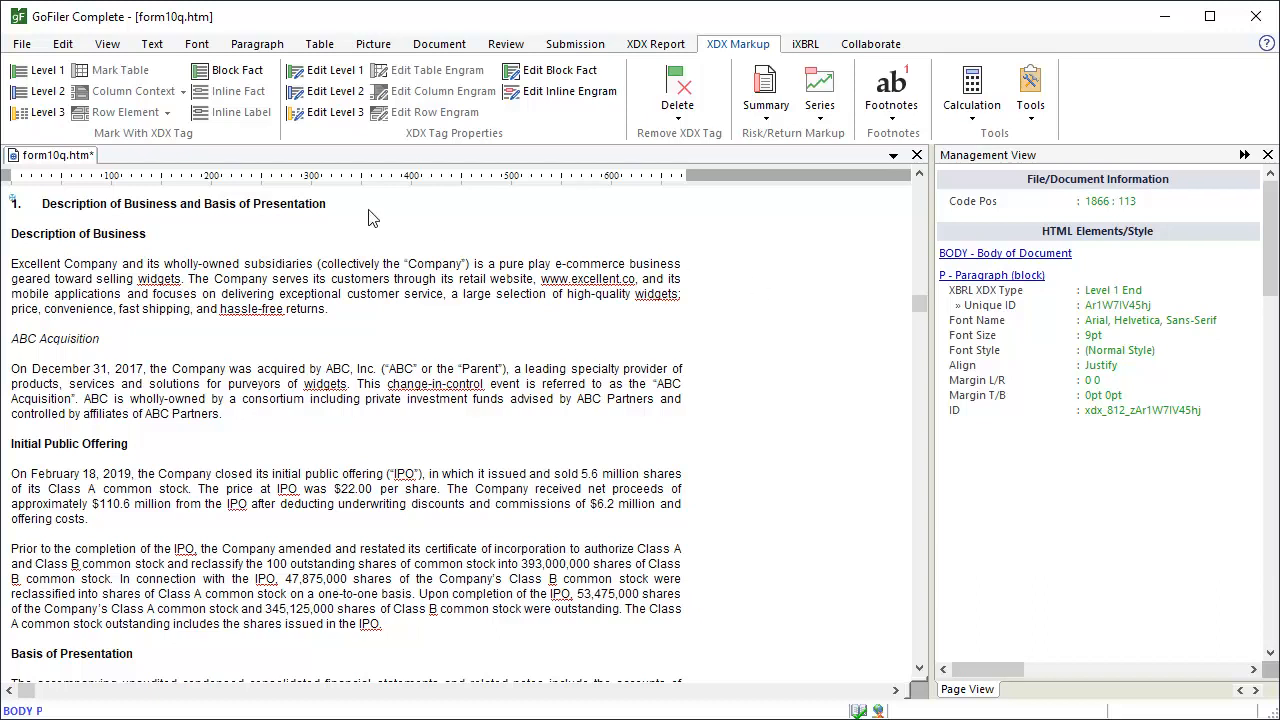
left_click(329, 204)
key("shift+Home")
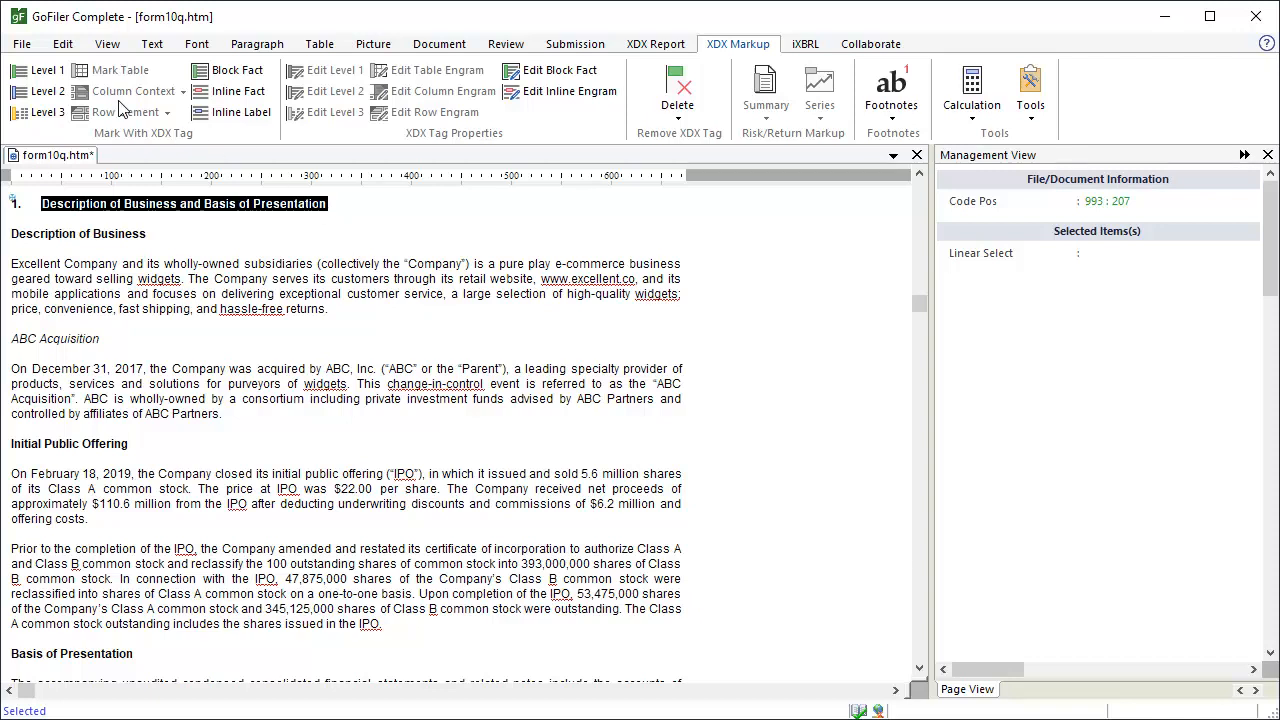
left_click(59, 72)
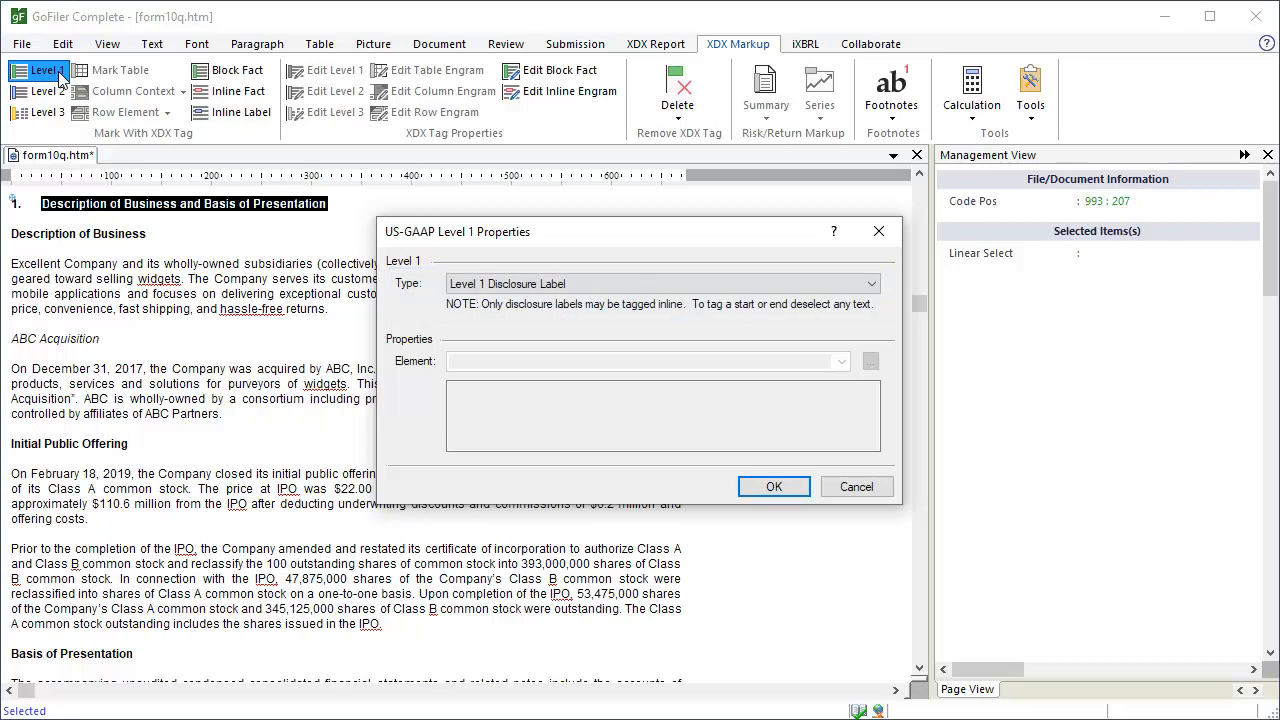
left_click(774, 487)
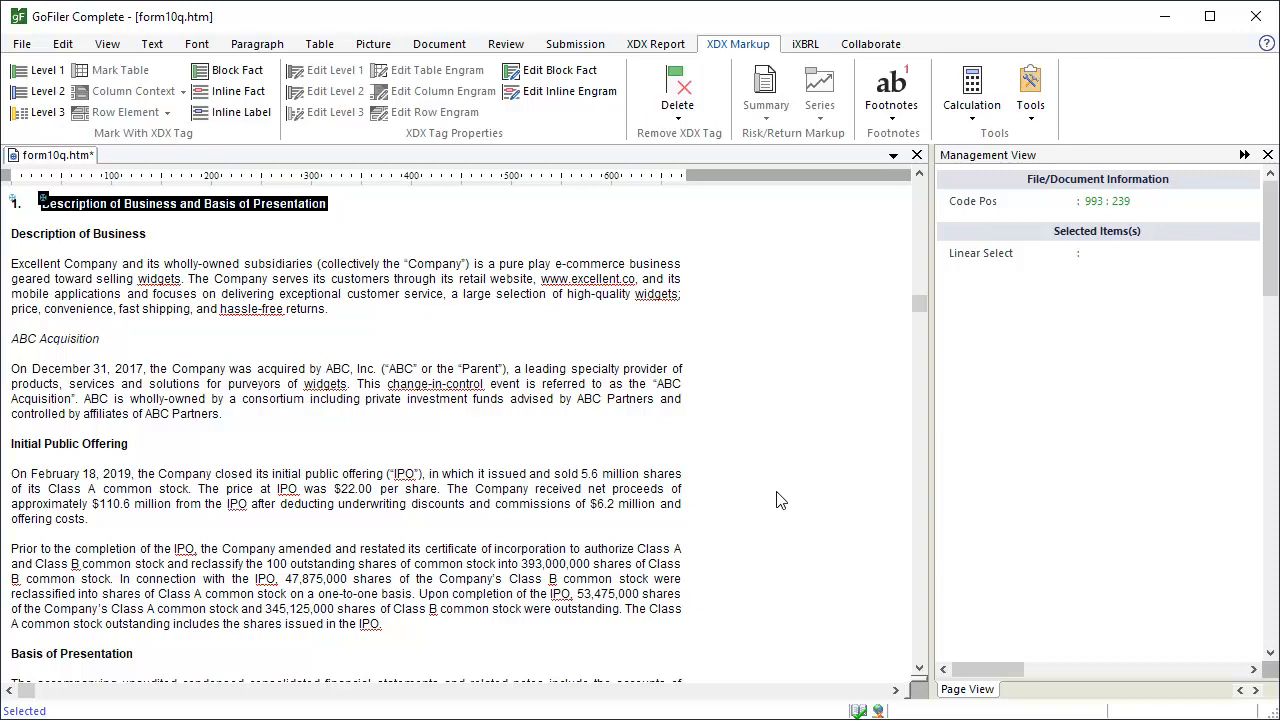
Step: Mark the Note 2 title text "Summary of Significant Accounting Policies" as a Level 1 Disclosure Label
left_click_drag(920, 306, 920, 316)
left_click(293, 397)
key("shift+Left")
key("shift+Left")
key("shift+Left")
key("shift+Left")
key("shift+Left")
key("shift+Left")
key("shift+Left")
key("shift+Left")
key("shift+Left")
key("shift+Left")
key("shift+Left")
key("shift+Left")
key("shift+Left")
key("shift+Left")
key("shift+Left")
key("shift+Left")
key("shift+Left")
key("shift+Left")
key("shift+Left")
key("shift+Left")
key("shift+Left")
key("shift+Left")
key("shift+Left")
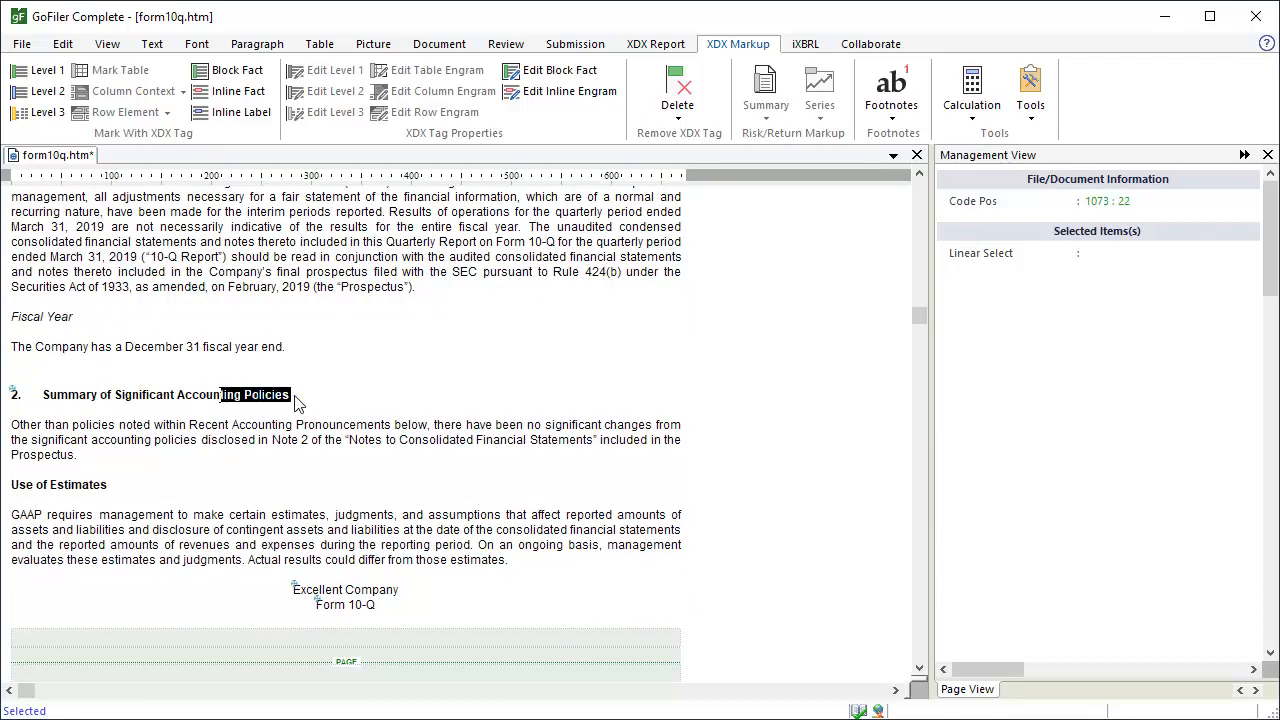
key("shift+Left")
key("shift+Left")
key("shift+Left")
key("shift+Left")
key("shift+Left")
key("shift+Left")
key("shift+Left")
key("shift+Left")
key("shift+Left")
key("shift+Left")
key("shift+Left")
key("shift+Left")
key("shift+Left")
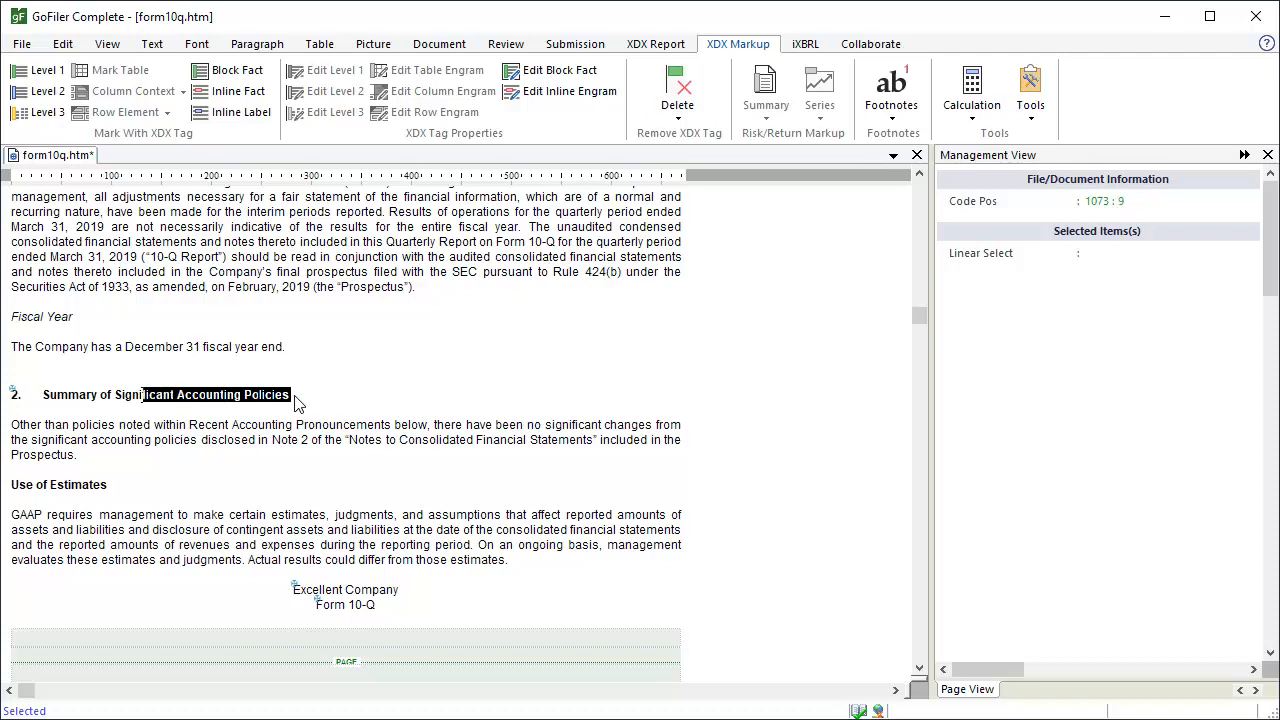
key("shift+Left")
key("shift+Left")
key("shift+Left")
key("shift+Left")
key("shift+Left")
key("shift+Left")
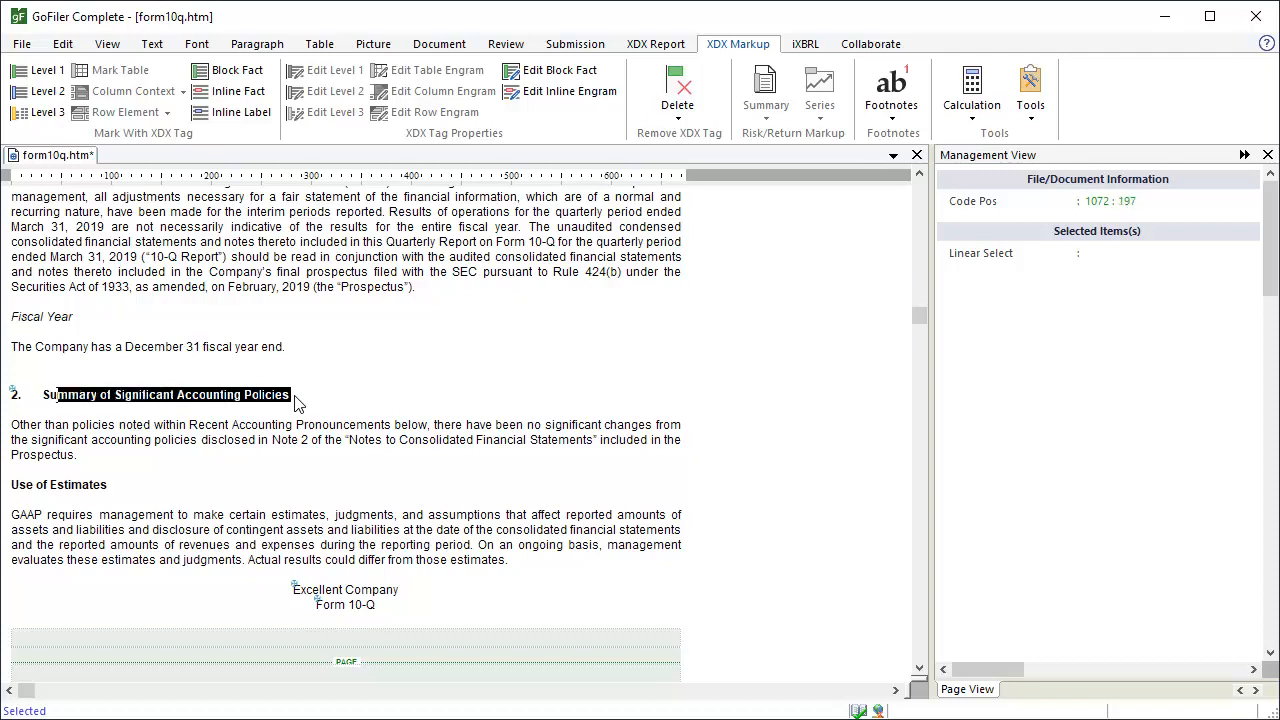
left_click(58, 72)
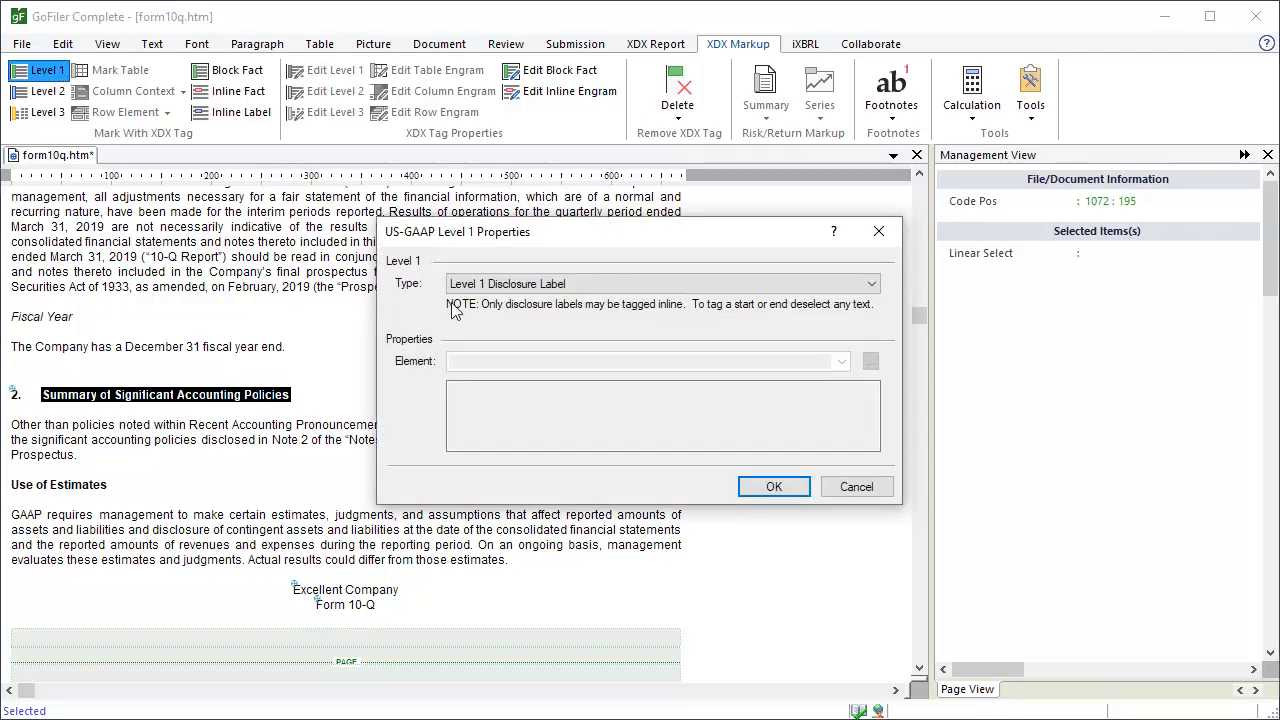
left_click(771, 489)
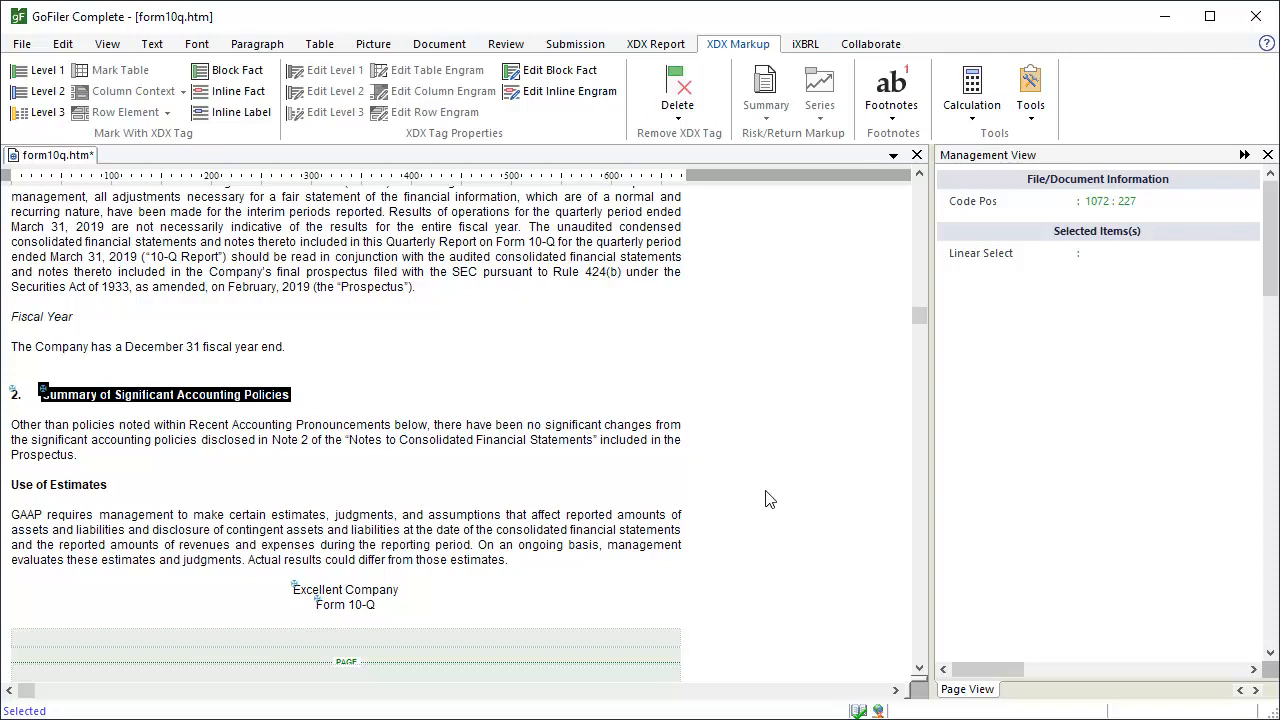
Step: Tag the Note 3 title text "Accrued Expenses and Other Current Liabilities" as an Inline Label for xdx:PreviousElement and check its tag properties
left_click_drag(918, 317, 924, 341)
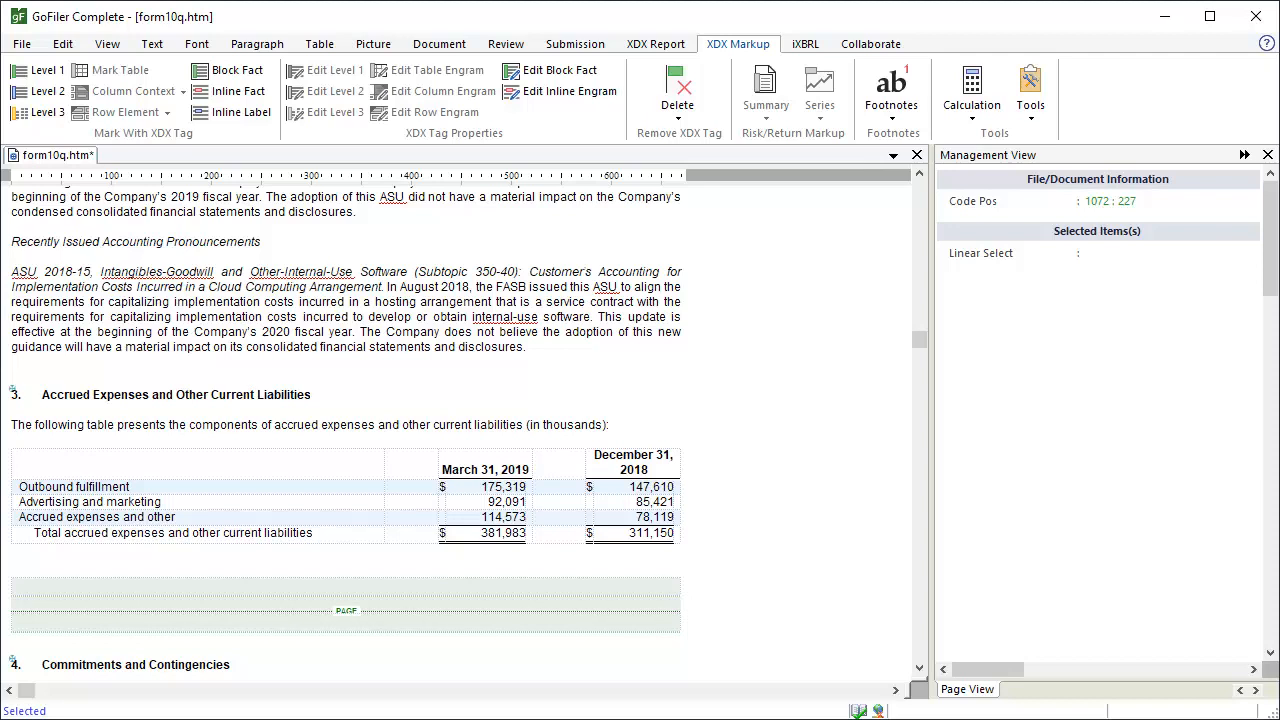
left_click(318, 397)
key("ctrl+shift+Left")
key("ctrl+shift+Left")
key("ctrl+shift+Left")
key("ctrl+shift+Left")
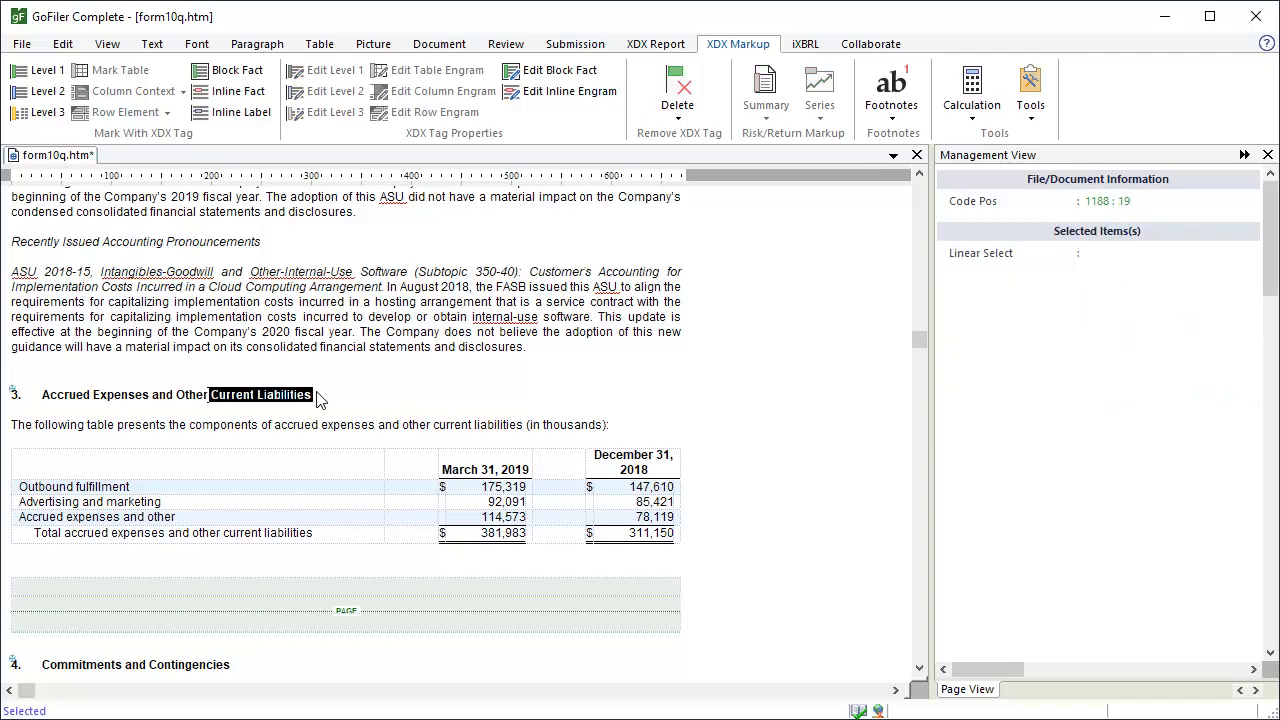
key("ctrl+shift+Left")
key("ctrl+shift+Left")
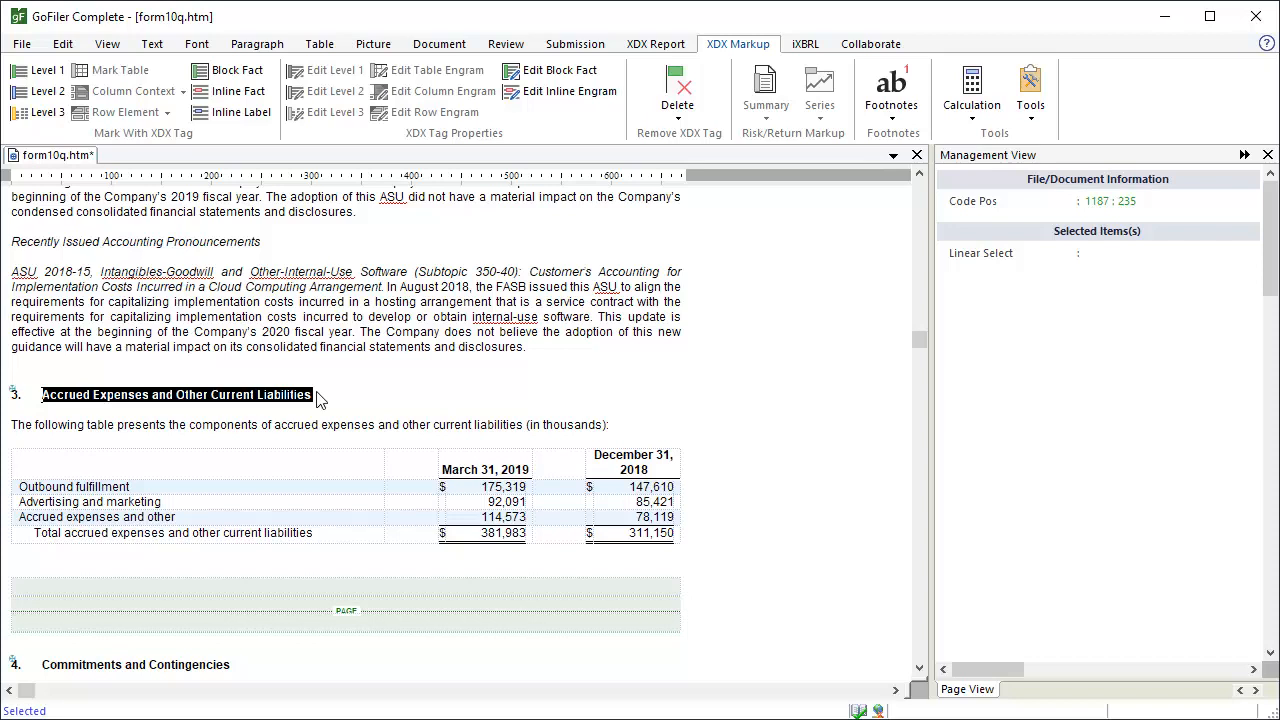
left_click(262, 118)
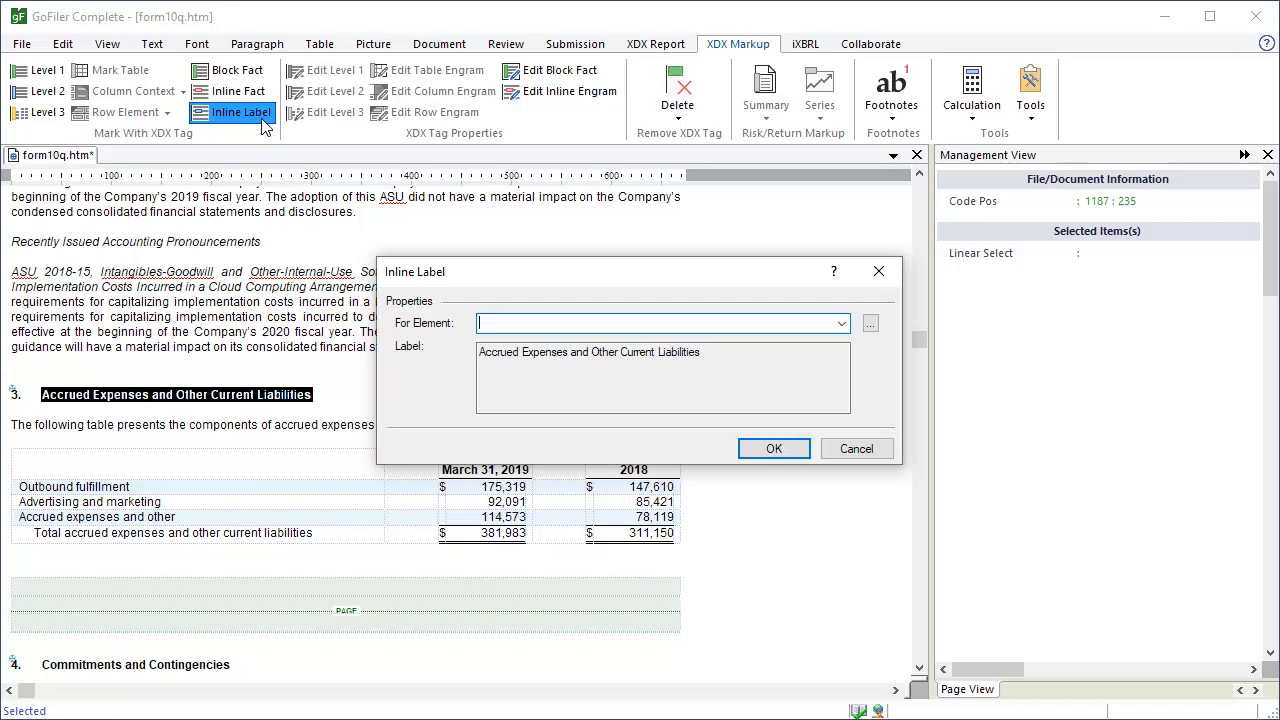
left_click(842, 325)
left_click(838, 356)
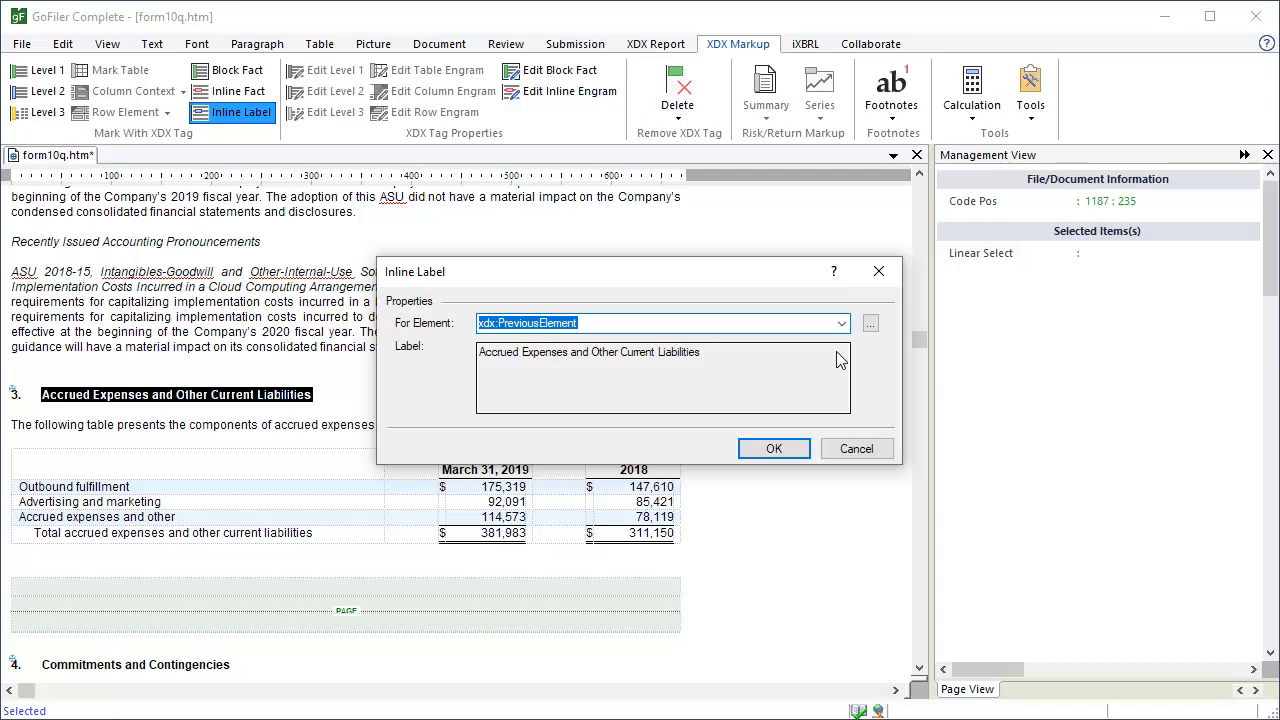
left_click(774, 449)
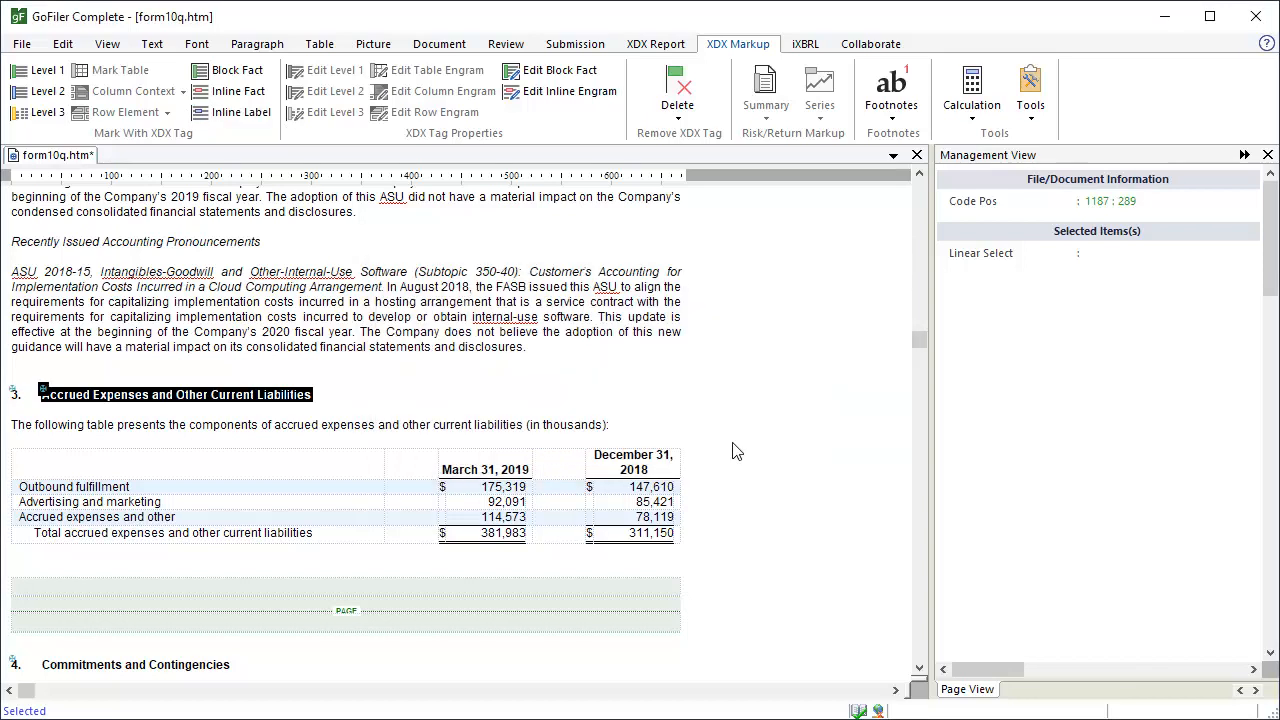
left_click(308, 396)
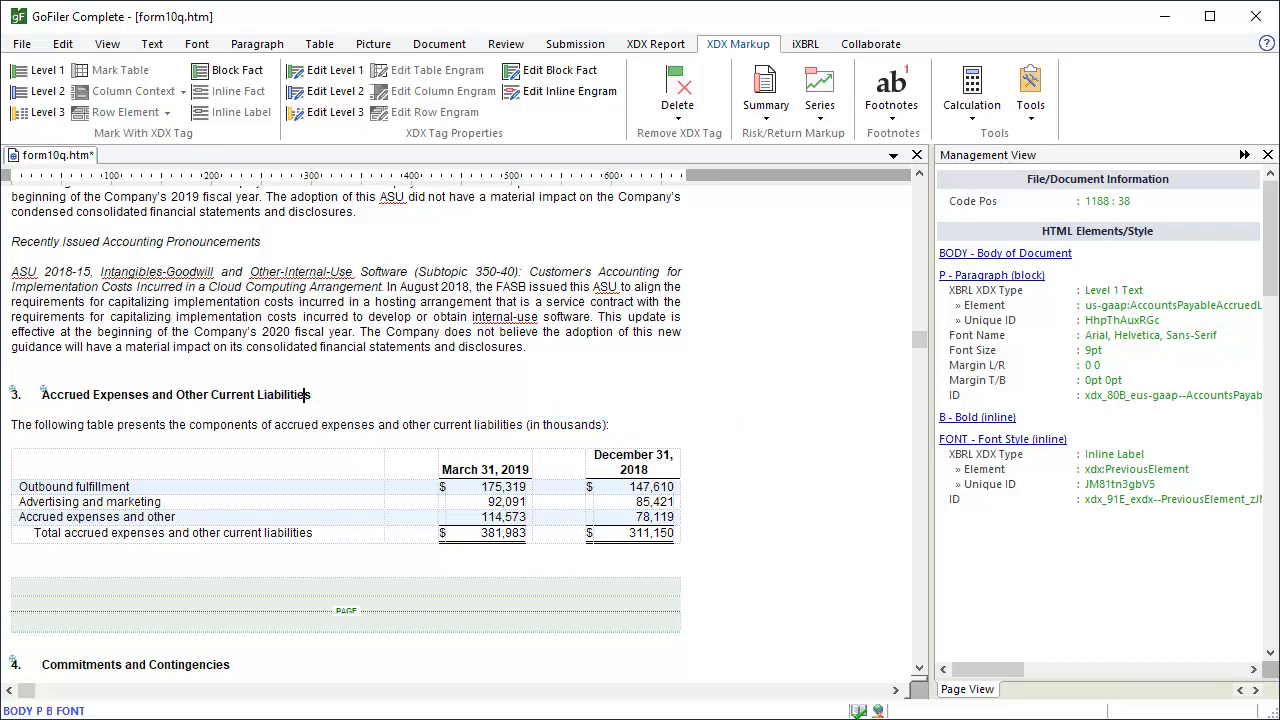
Step: Tag the Note 4 title text "Commitments and Contingencies" as an Inline Label for xdx:PreviousElement
left_click(232, 664)
key("ctrl+shift+Left")
key("ctrl+shift+Left")
key("ctrl+shift+Left")
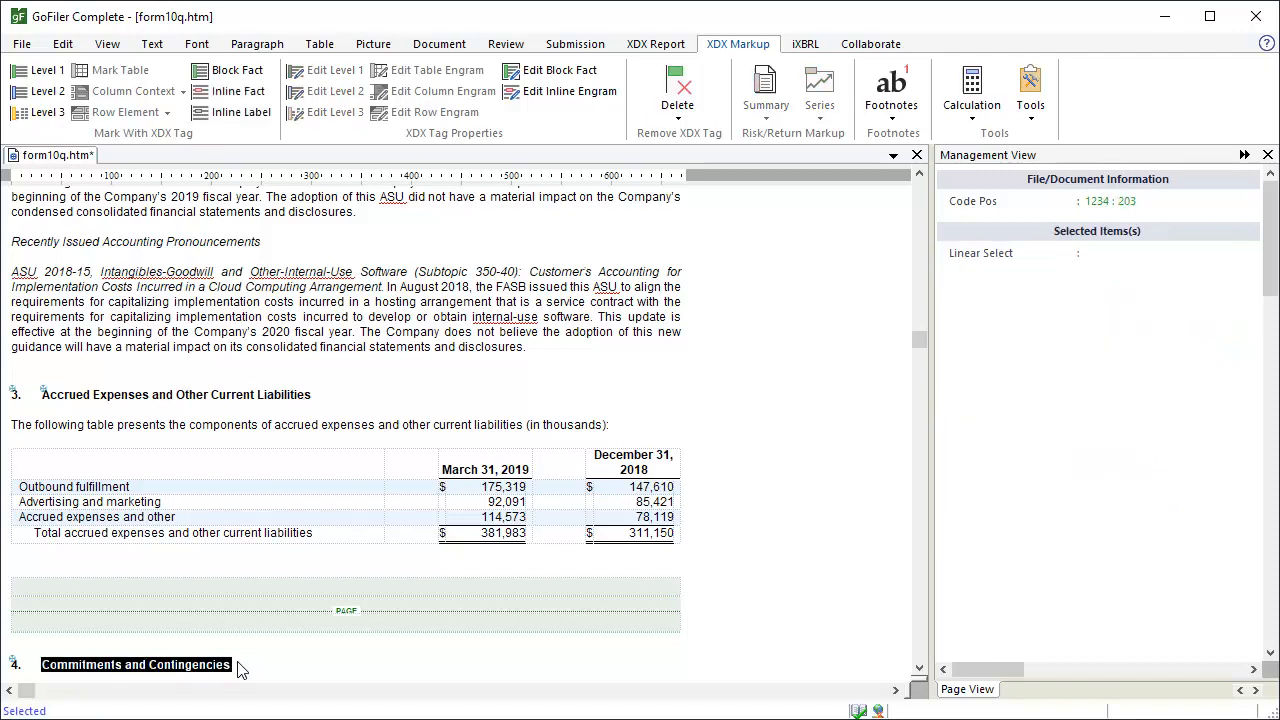
left_click(264, 116)
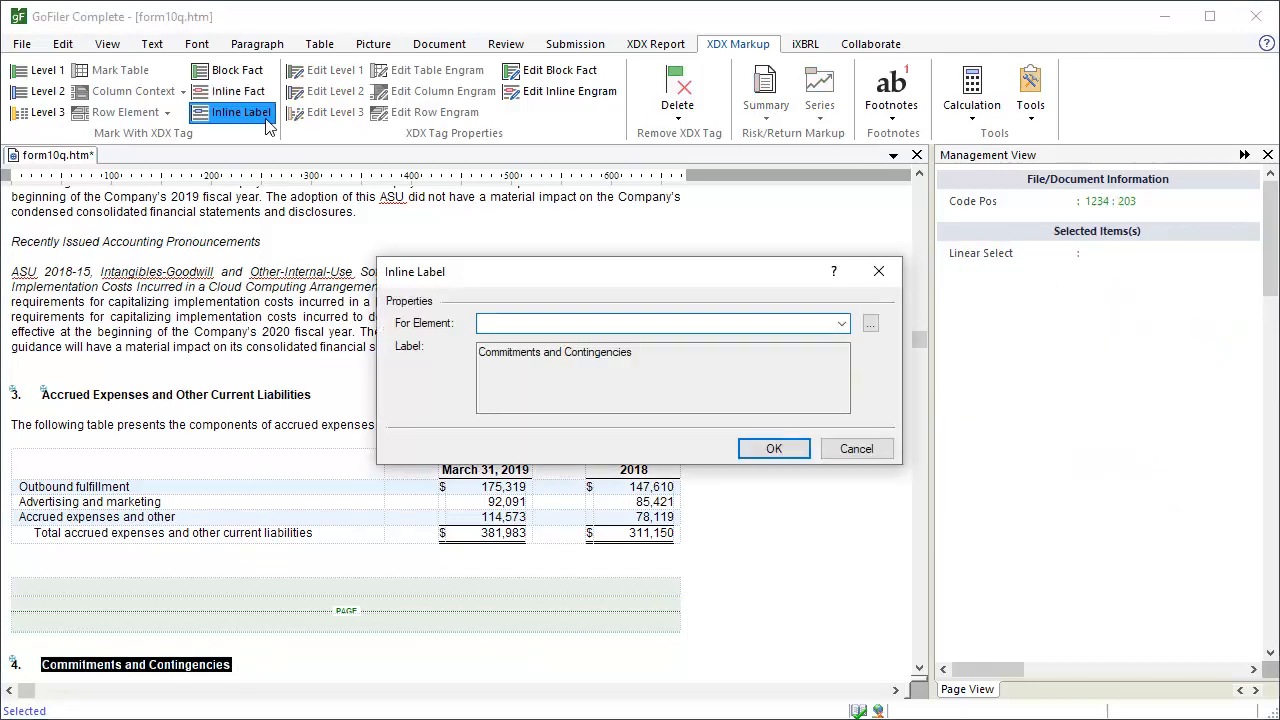
left_click(845, 326)
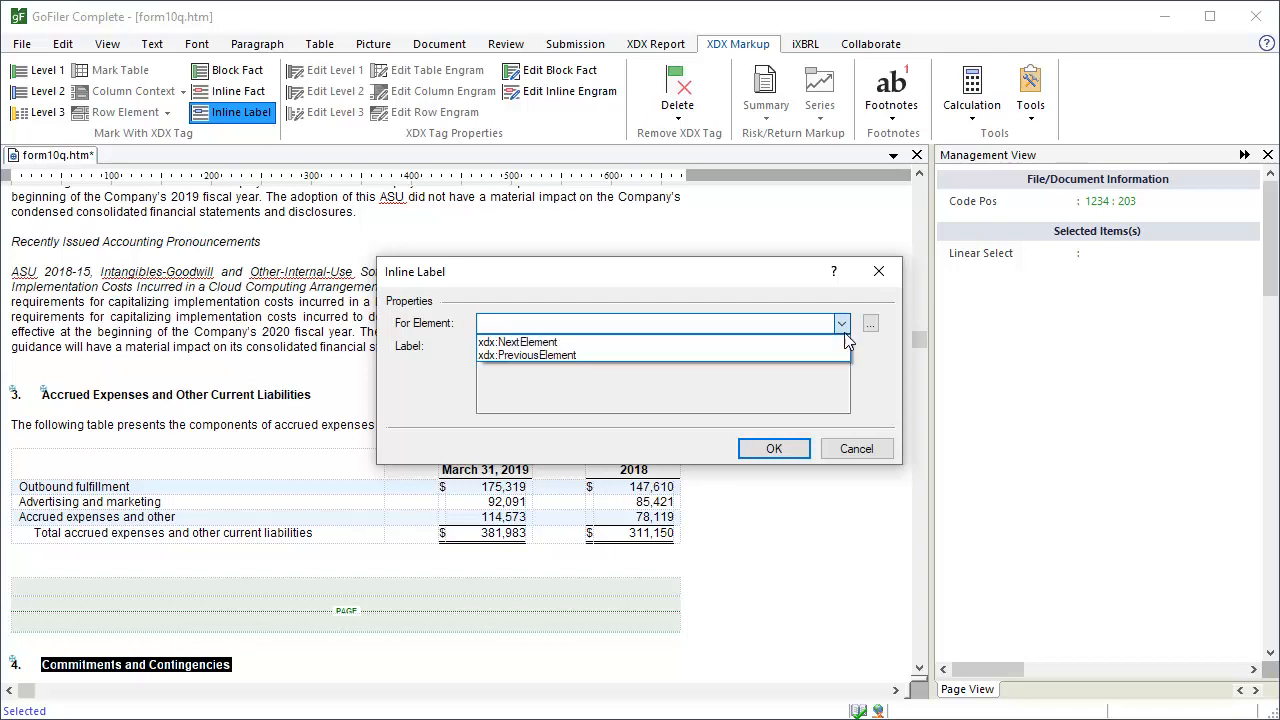
left_click(843, 357)
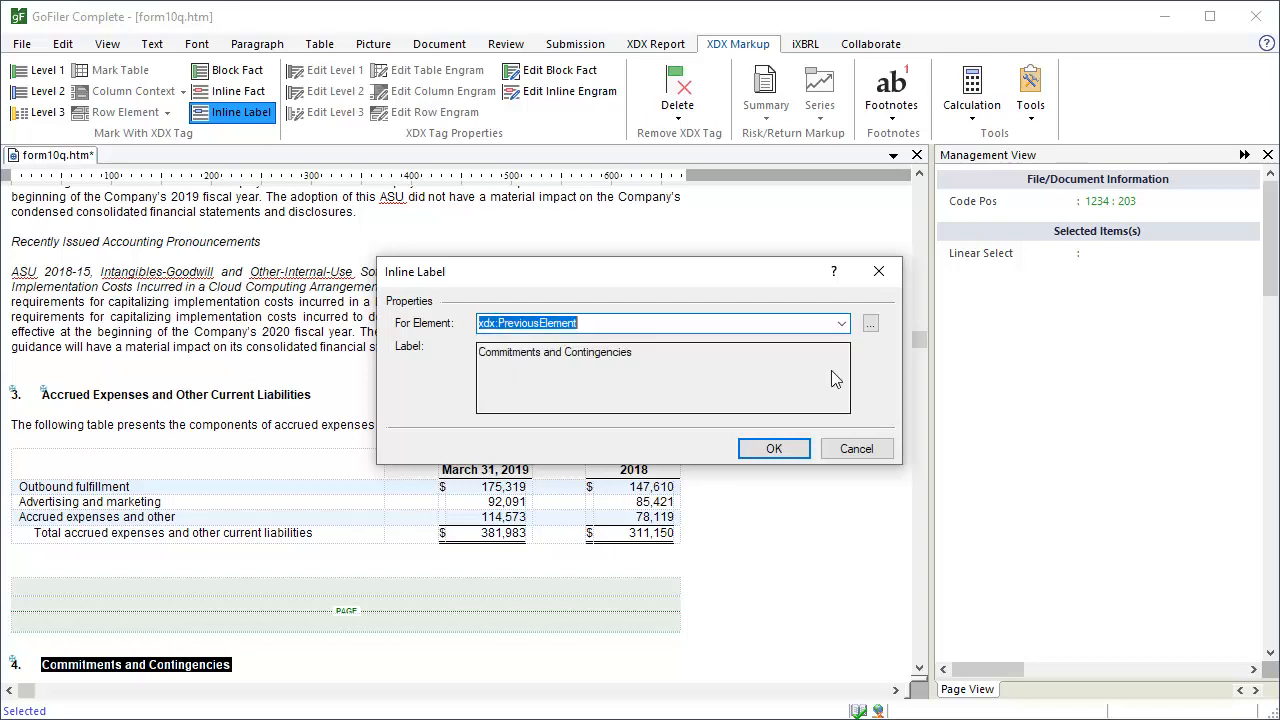
left_click(797, 450)
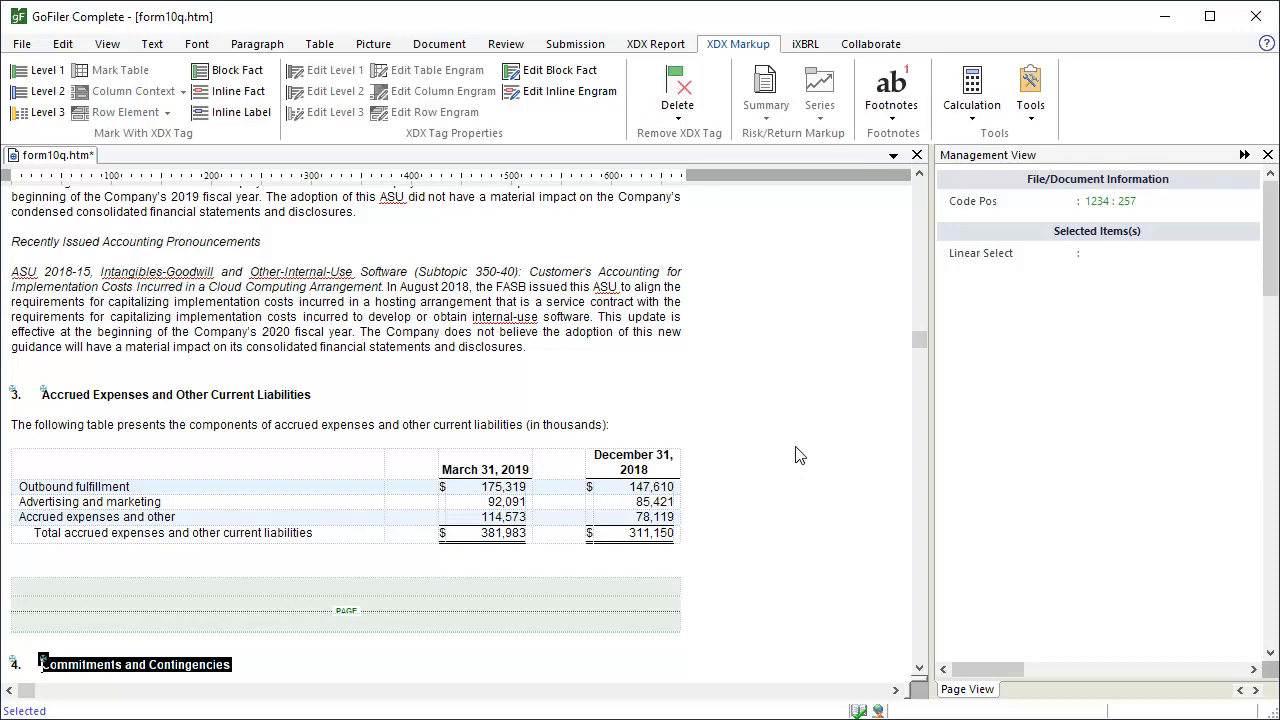
Step: Mark the Note 5 title text "Debt" as a Level 1 Disclosure Label
left_click_drag(920, 342, 923, 353)
left_click(80, 261)
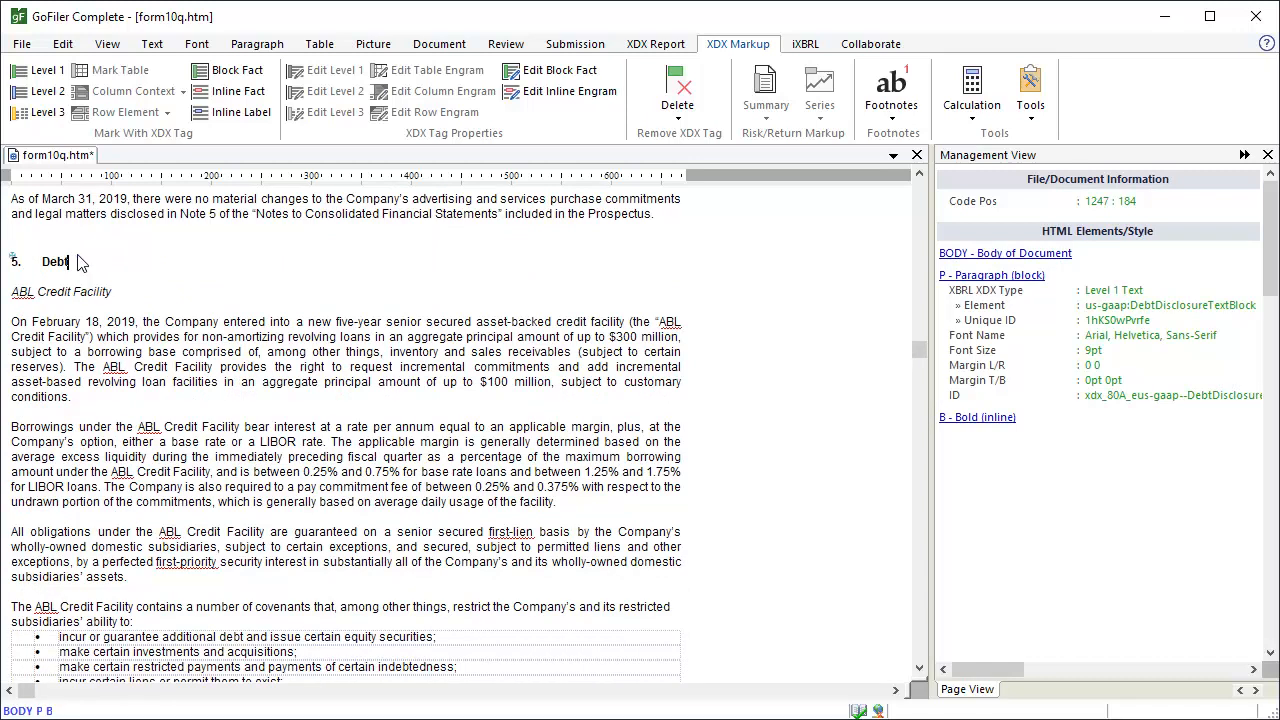
key("shift+Left")
key("shift+Left")
key("shift+Left")
key("shift+Left")
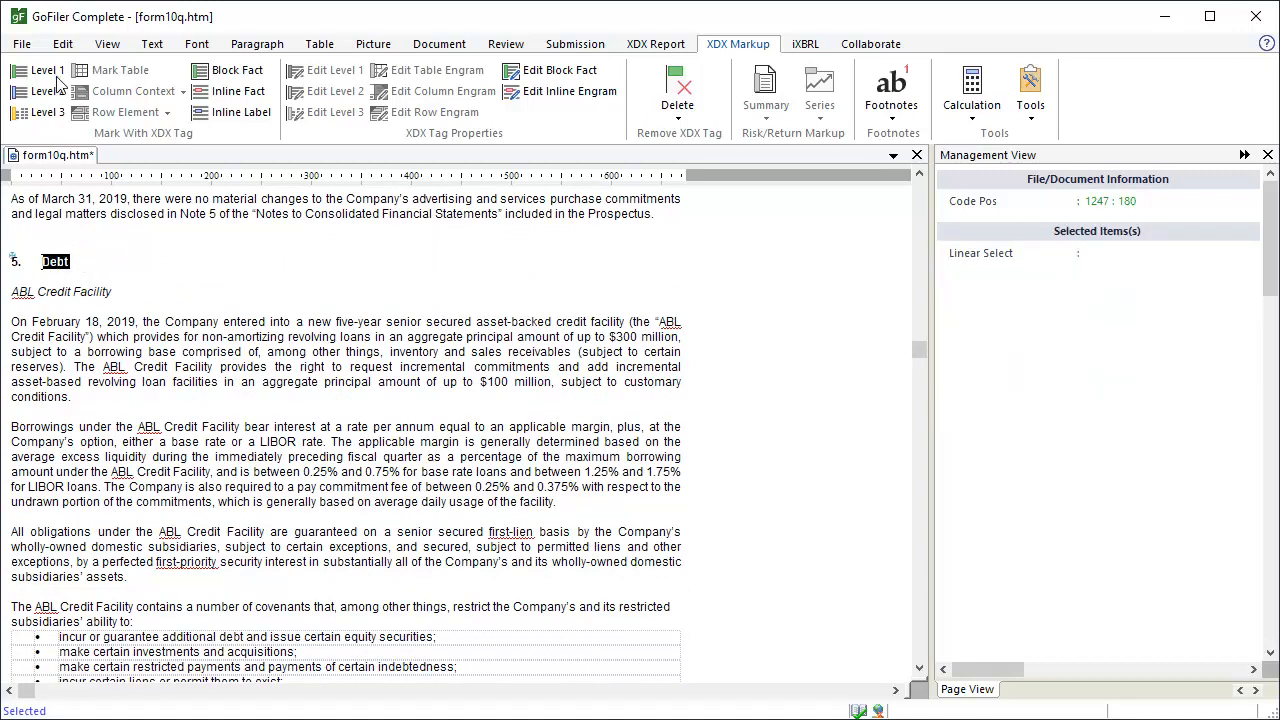
left_click(57, 79)
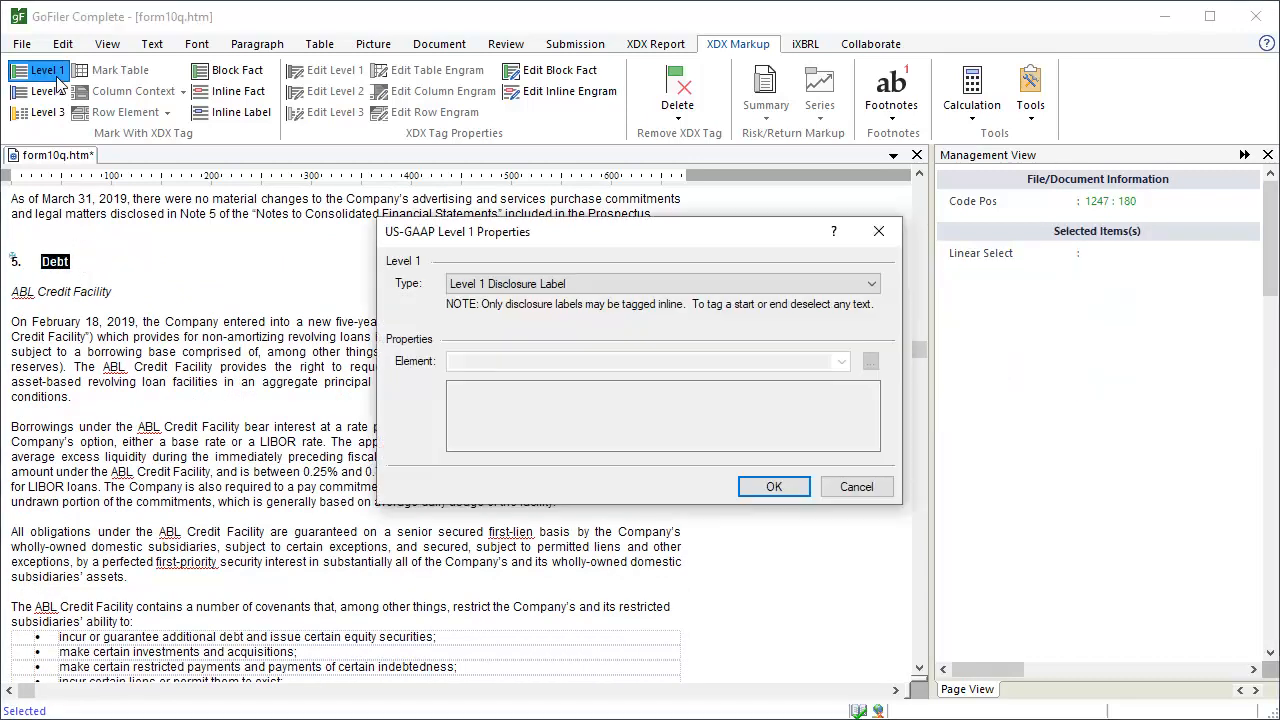
left_click(773, 488)
Step: Mark the Note 6 title text "Leases" as a Level 1 Disclosure Label
left_click_drag(917, 352, 917, 361)
key("shift+Left")
key("shift+Left")
key("shift+Left")
key("shift+Left")
key("shift+Left")
key("shift+Left")
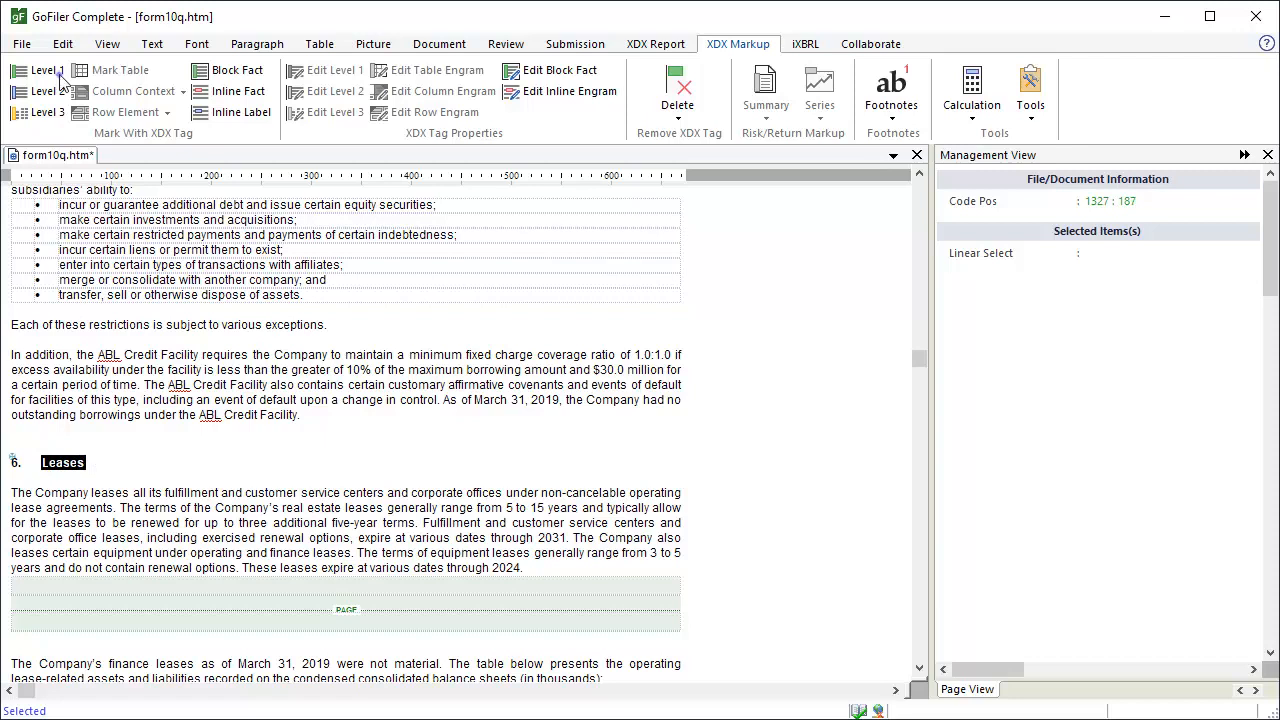
left_click(60, 78)
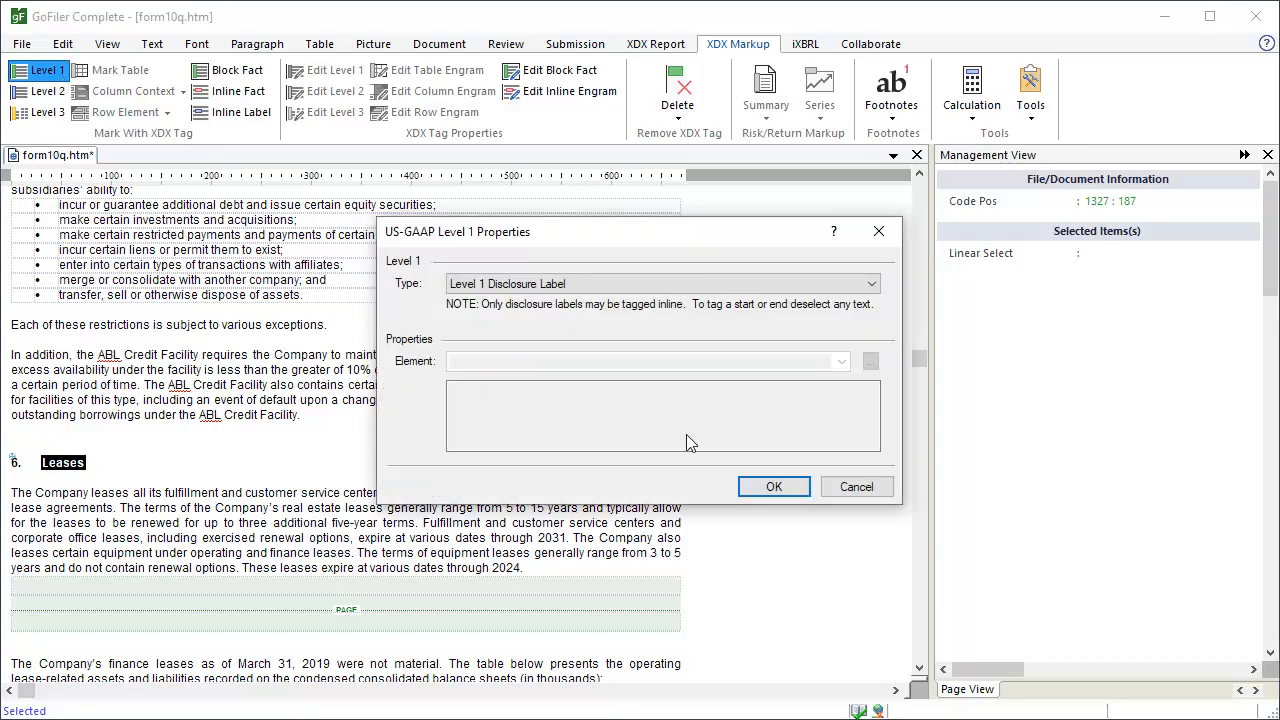
left_click(781, 487)
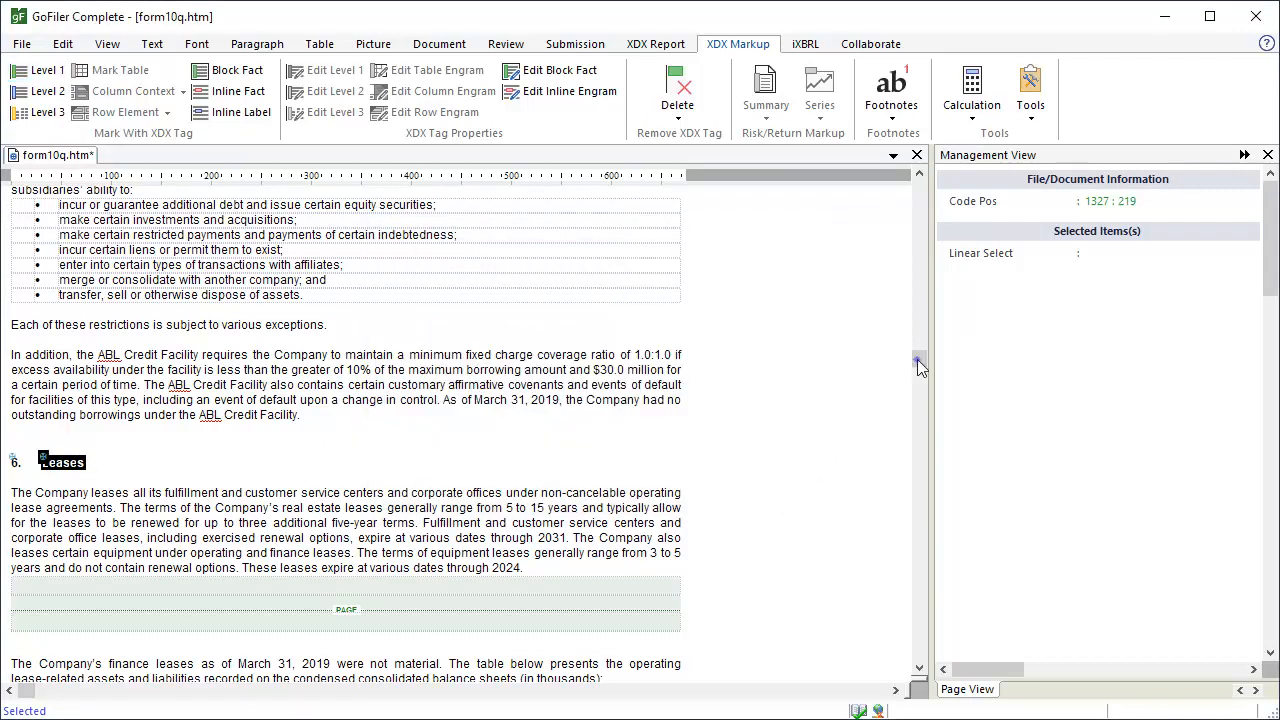
Step: Mark the Note 7 title text "Capital Stock" as a Level 1 Disclosure Label
left_click_drag(917, 359, 916, 379)
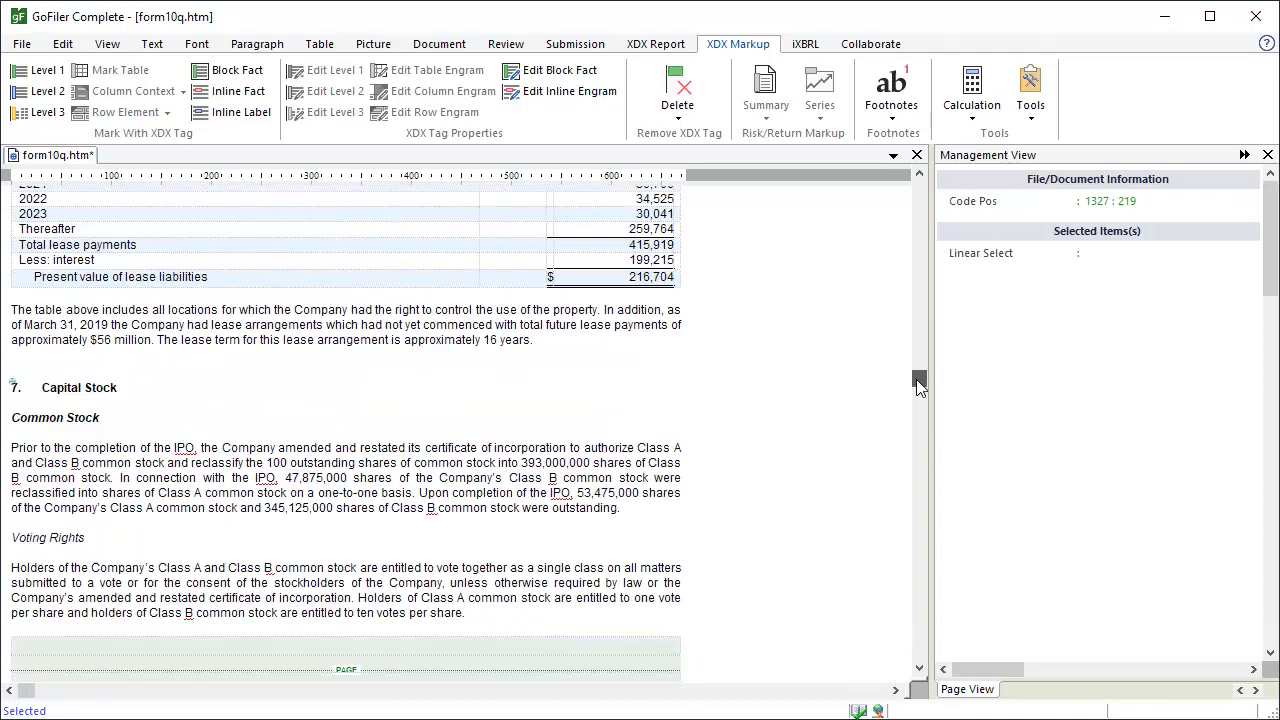
left_click(122, 389)
key("shift+Left")
key("shift+Left")
key("shift+Left")
key("shift+Left")
key("shift+Left")
key("shift+Left")
key("shift+Left")
key("shift+Left")
key("shift+Left")
key("shift+Left")
key("shift+Left")
key("shift+Left")
key("shift+Left")
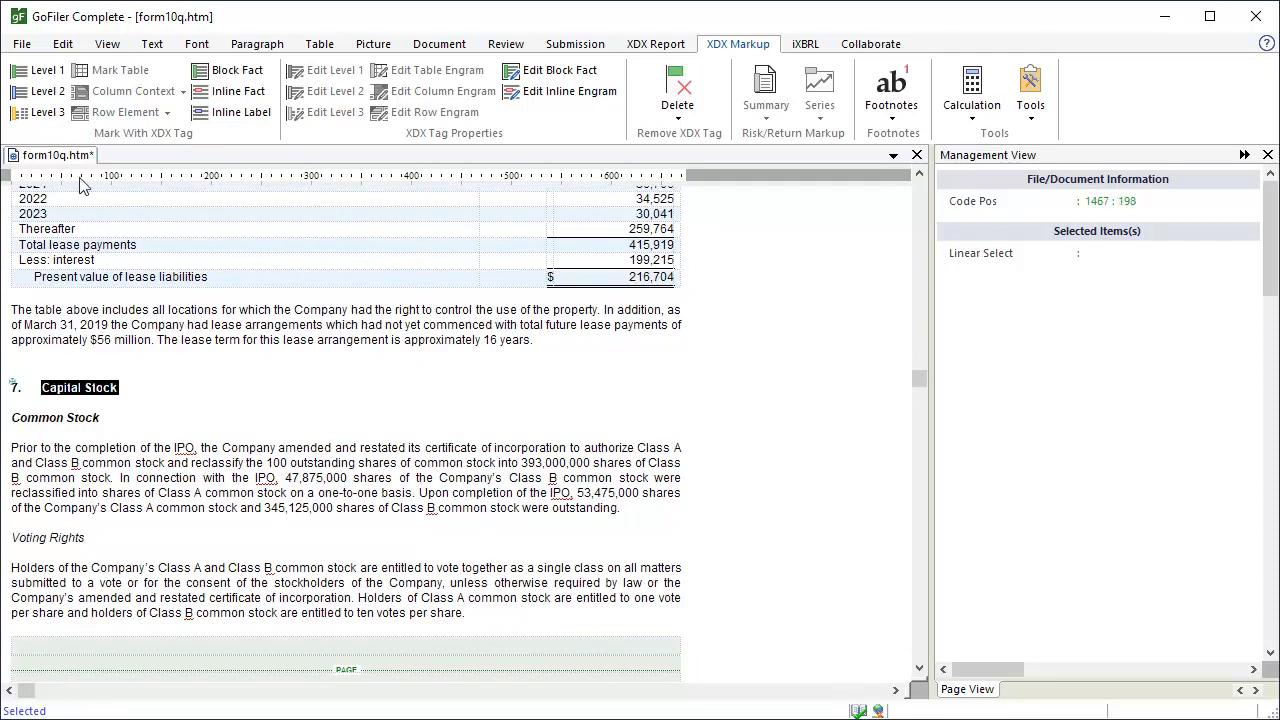
left_click(60, 78)
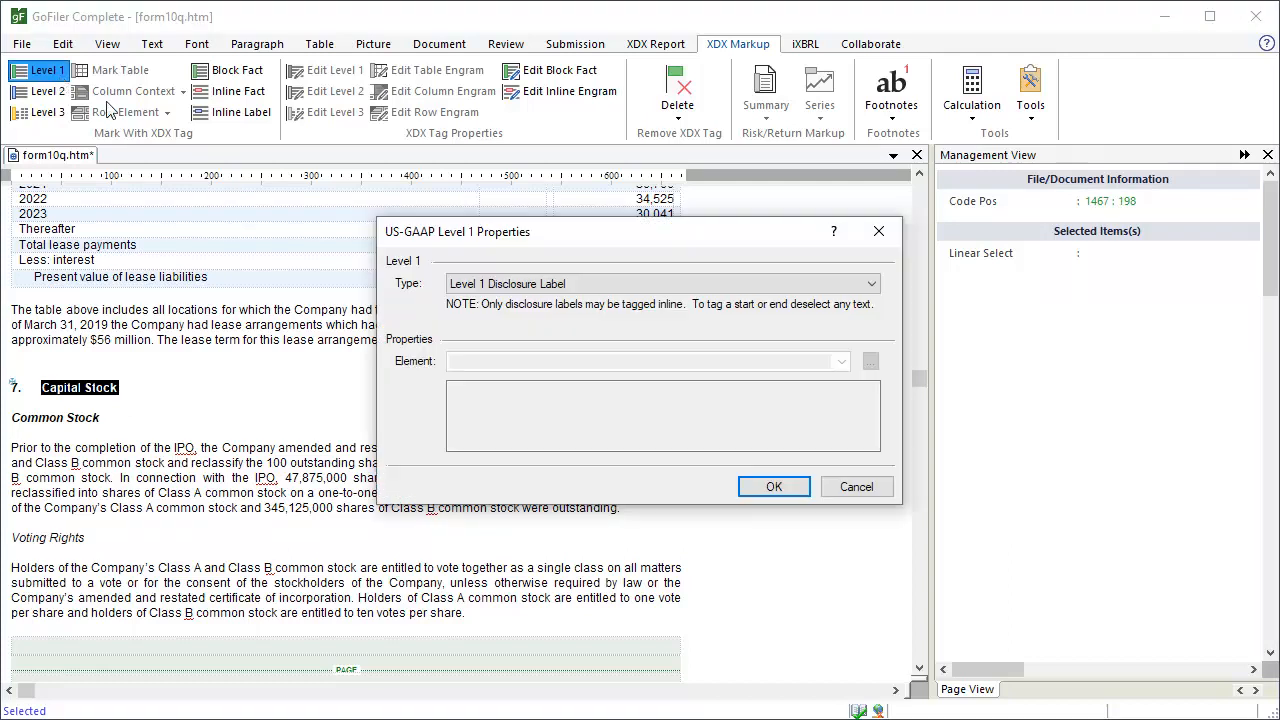
left_click(773, 488)
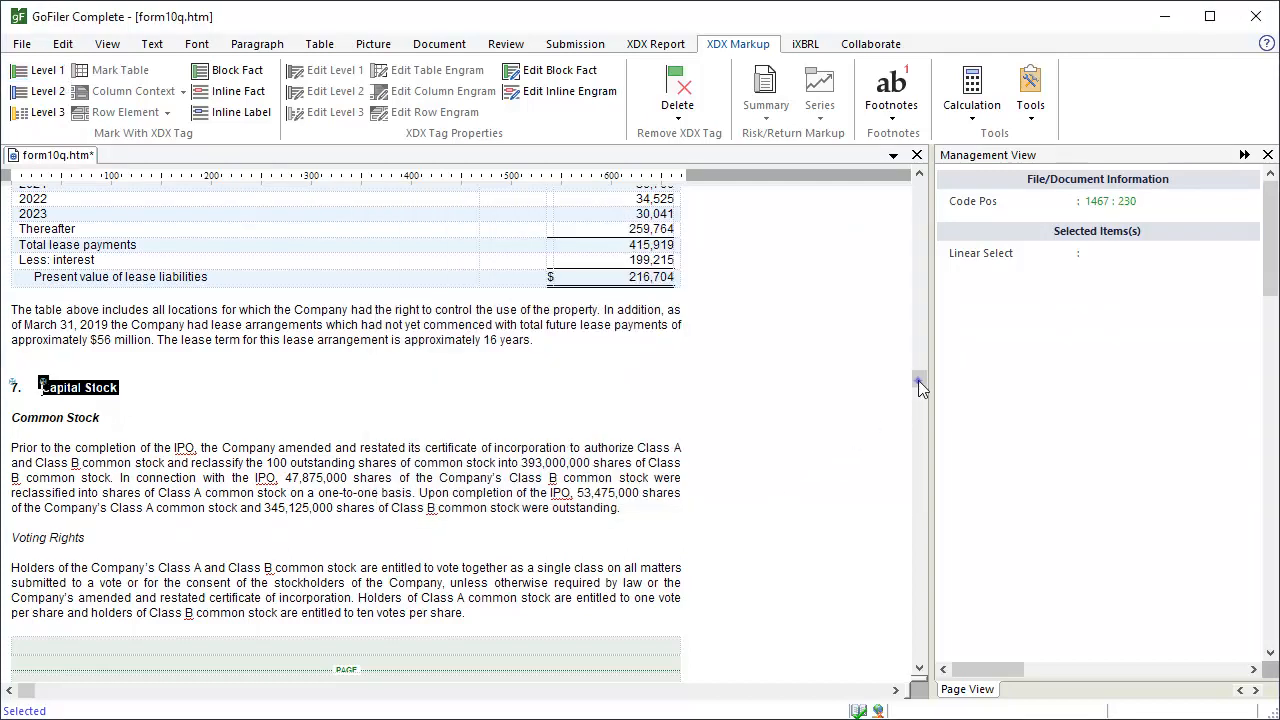
Step: Mark the Note 8 title text "Share-Based Compensation" as a Level 1 Disclosure Label
left_click_drag(918, 380, 921, 398)
left_click(209, 404)
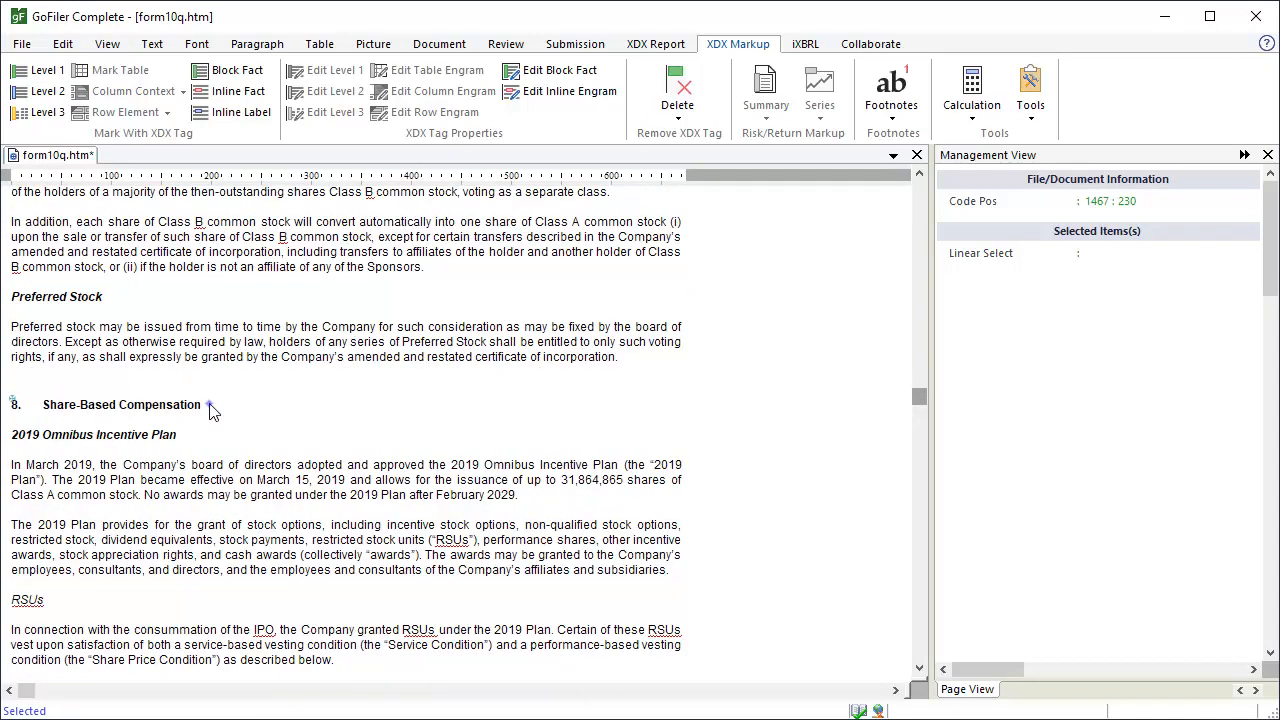
key("shift+Left")
key("shift+Left")
key("shift+Left")
key("shift+Left")
key("shift+Left")
key("shift+Left")
key("shift+Left")
key("shift+Left")
key("shift+Left")
key("shift+Left")
key("shift+Left")
key("shift+Left")
key("shift+Left")
key("shift+Left")
key("shift+Left")
key("shift+Left")
key("shift+Left")
key("shift+Left")
key("shift+Left")
key("shift+Left")
key("shift+Left")
key("shift+Left")
key("shift+Left")
key("shift+Left")
left_click(50, 72)
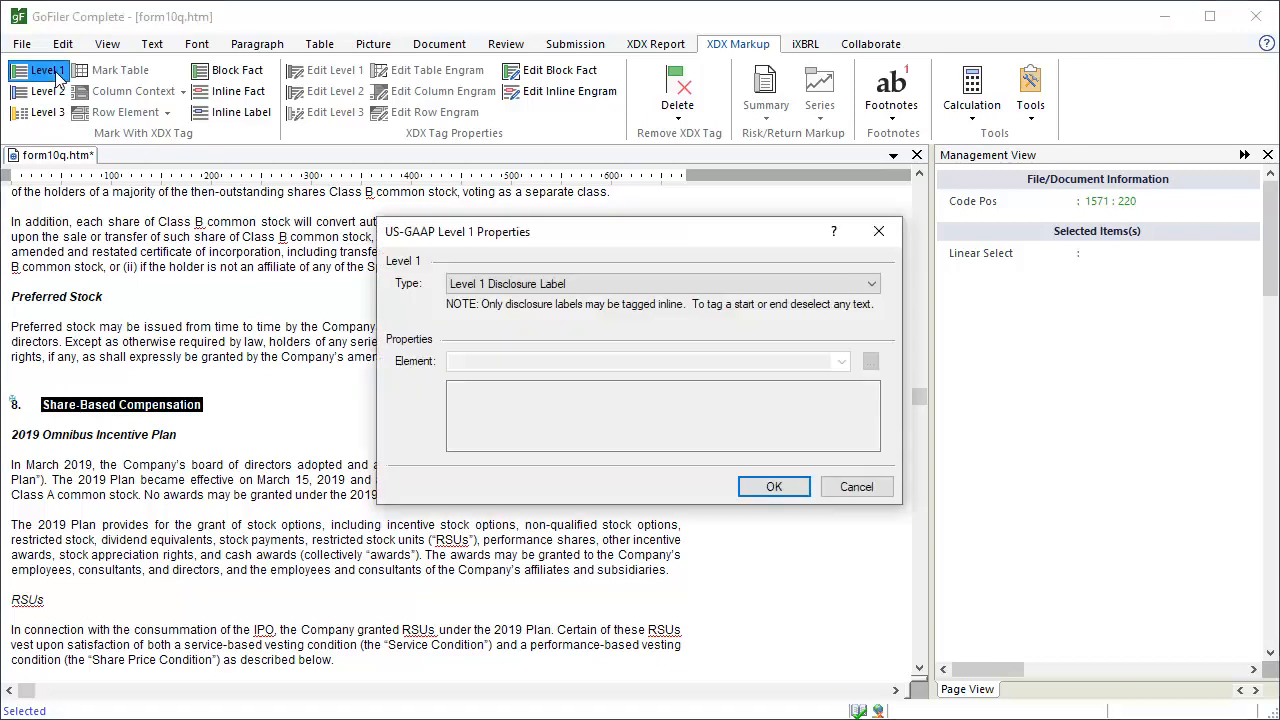
left_click(773, 487)
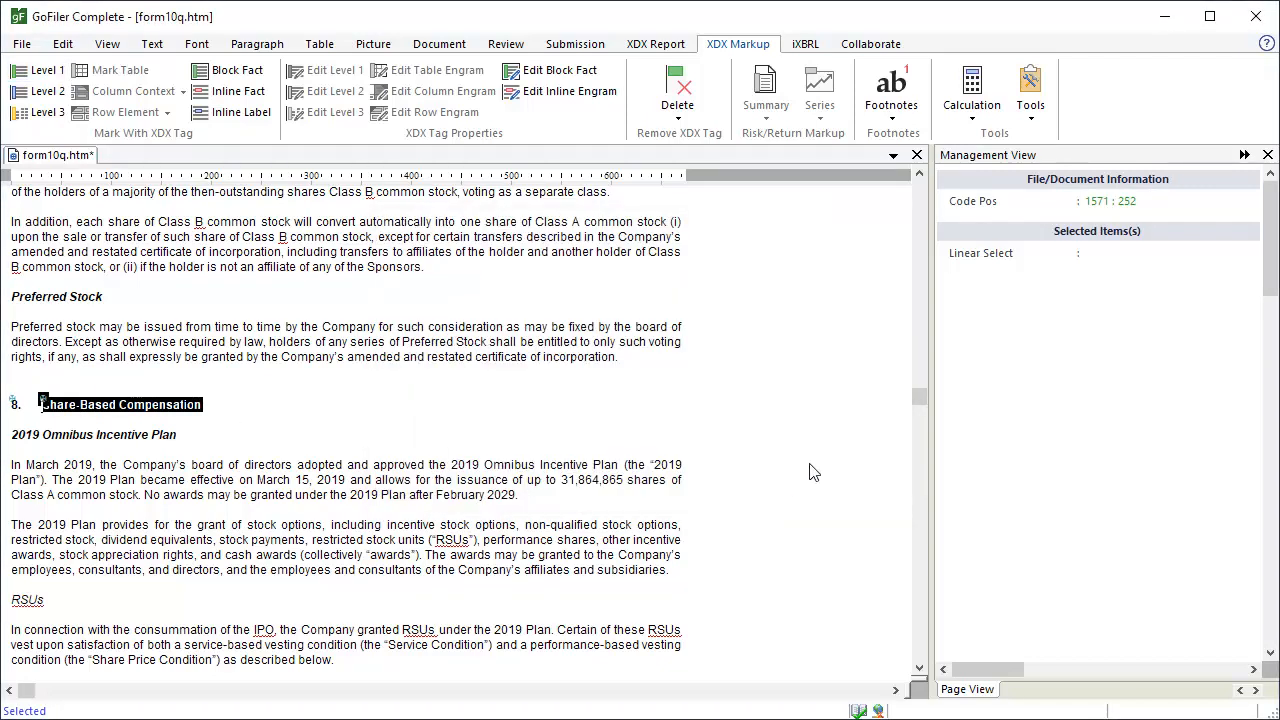
Step: Mark the Note 9 title text "Income Taxes" as a Level 1 Disclosure Label
left_click_drag(922, 400, 924, 424)
key("shift+Left")
key("shift+Left")
key("shift+Left")
key("shift+Left")
key("shift+Left")
key("shift+Left")
key("shift+Left")
key("shift+Left")
key("shift+Left")
key("shift+Left")
key("shift+Left")
key("shift+Left")
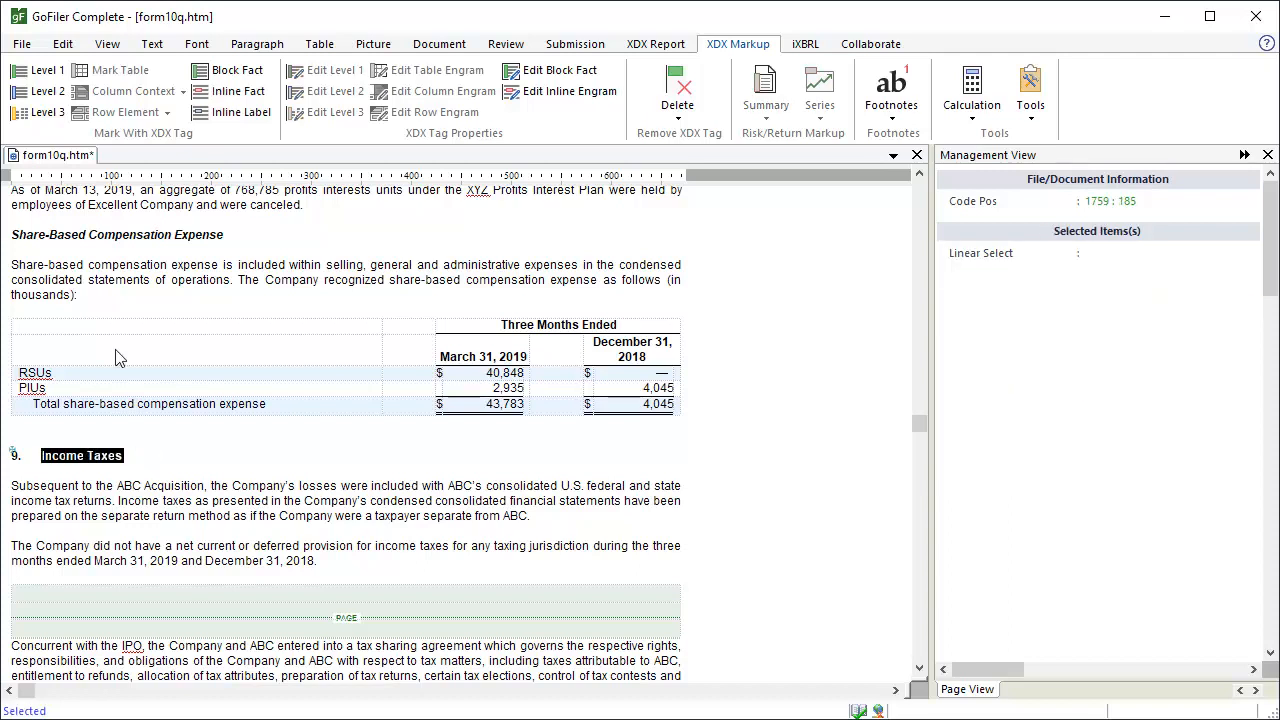
left_click(46, 70)
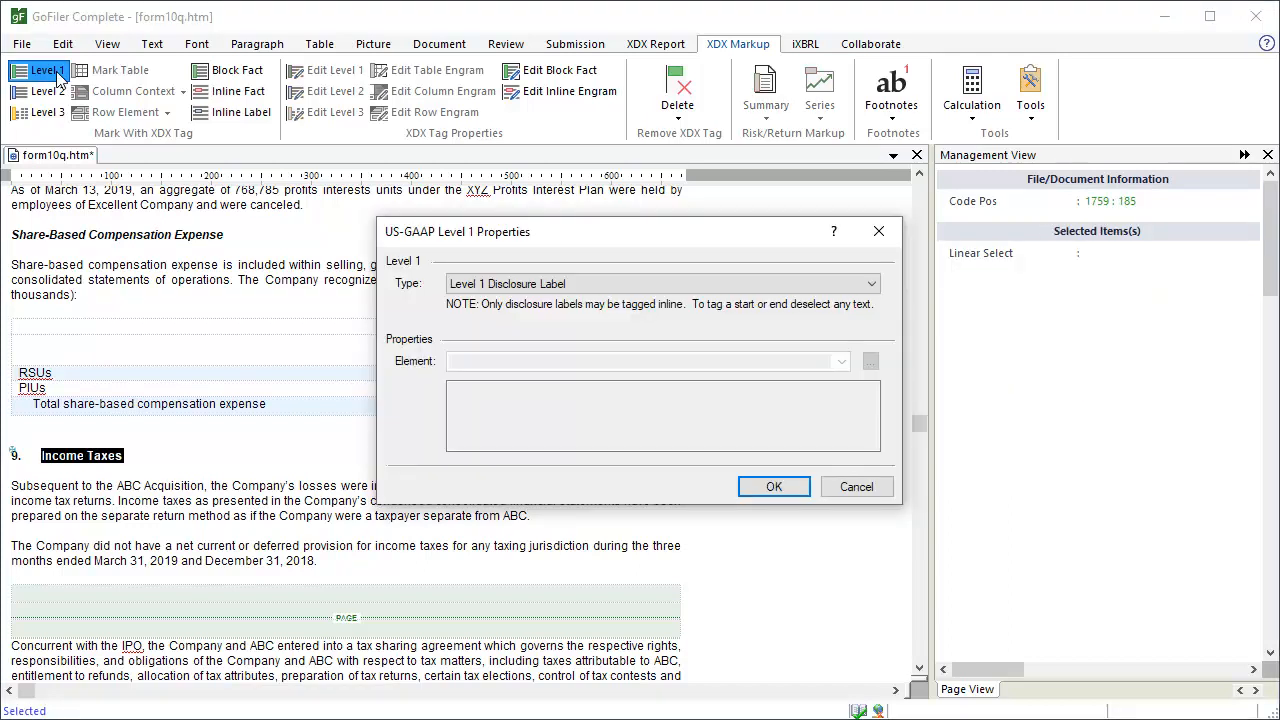
left_click(775, 488)
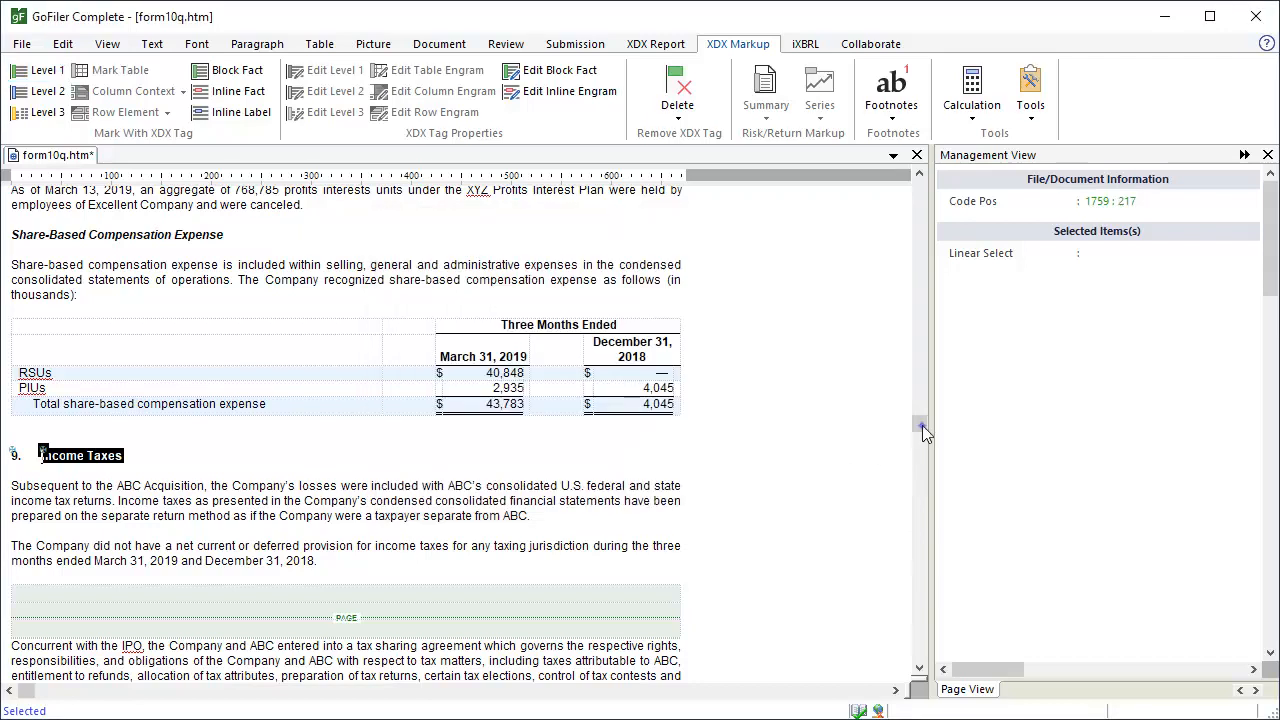
Step: Mark the Note 10 title text "Net Loss per Share" as a Level 1 Disclosure Label
scroll(921, 430, "down", 8)
left_click(161, 388)
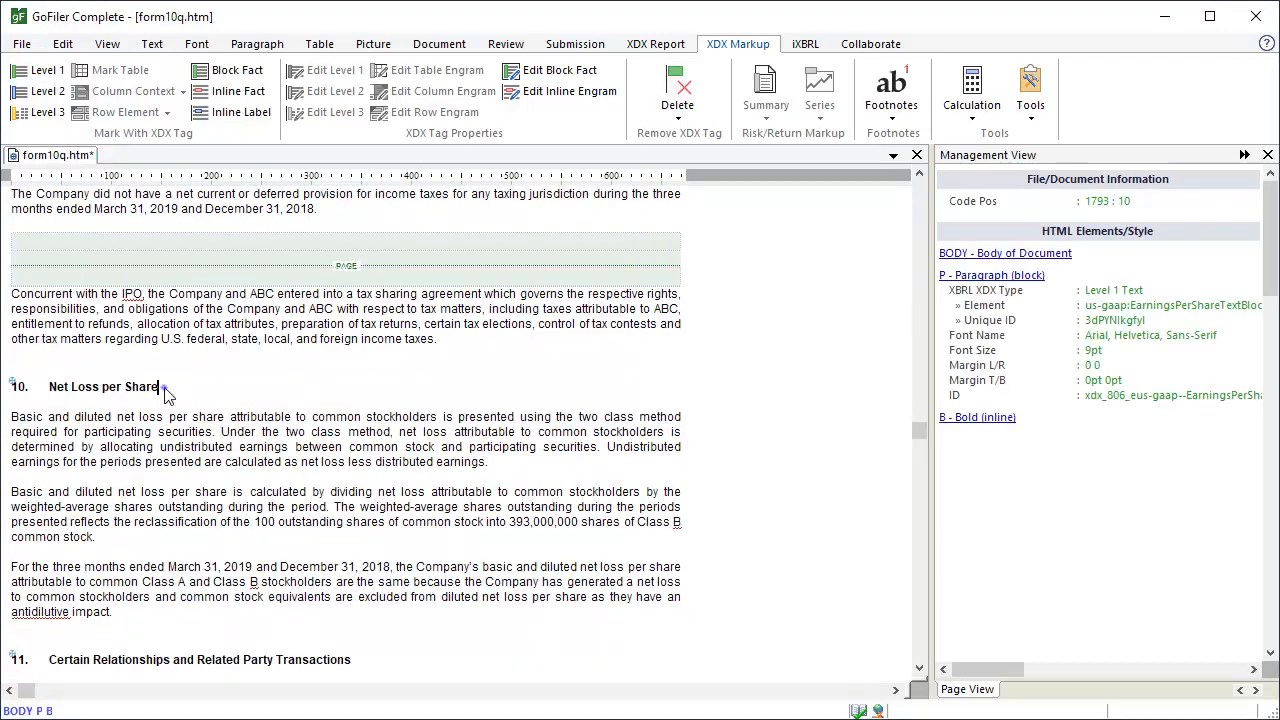
key("shift+Left")
key("shift+Left")
key("shift+Left")
key("shift+Left")
key("shift+Left")
key("shift+Left")
key("shift+Left")
key("shift+Left")
key("shift+Left")
key("shift+Left")
key("shift+Left")
key("shift+Left")
key("shift+Left")
key("shift+Left")
key("shift+Left")
key("shift+Left")
key("shift+Left")
key("shift+Left")
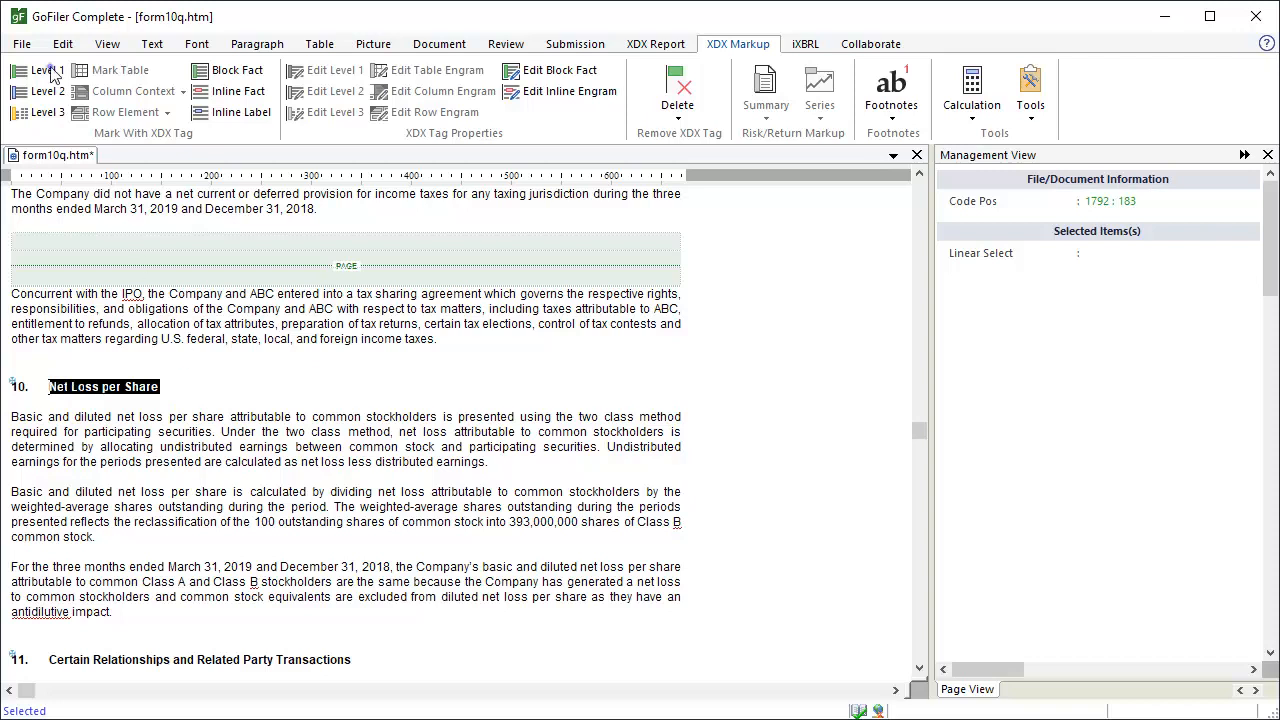
left_click(51, 72)
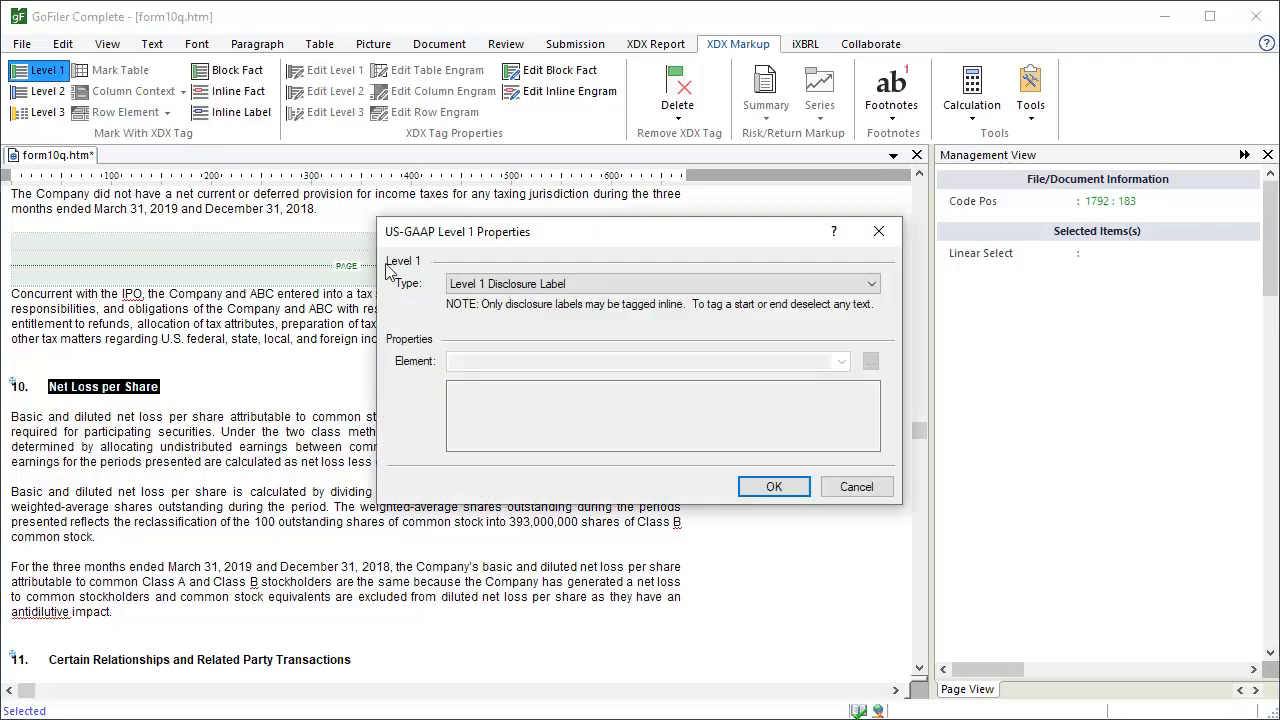
left_click(771, 489)
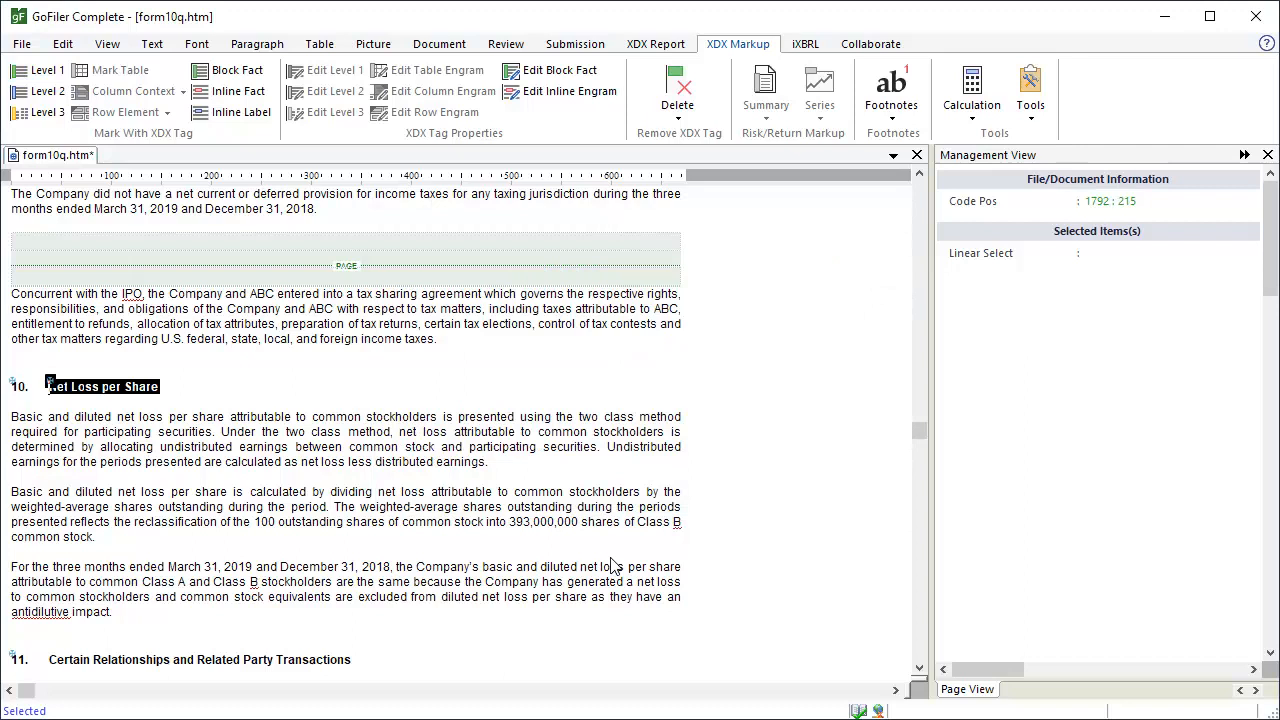
Step: Mark the Note 11 title text "Certain Relationships and Related Party Transactions" as a Level 1 Disclosure Label
left_click(372, 668)
key("ctrl+shift+Left")
key("ctrl+shift+Left")
key("ctrl+shift+Left")
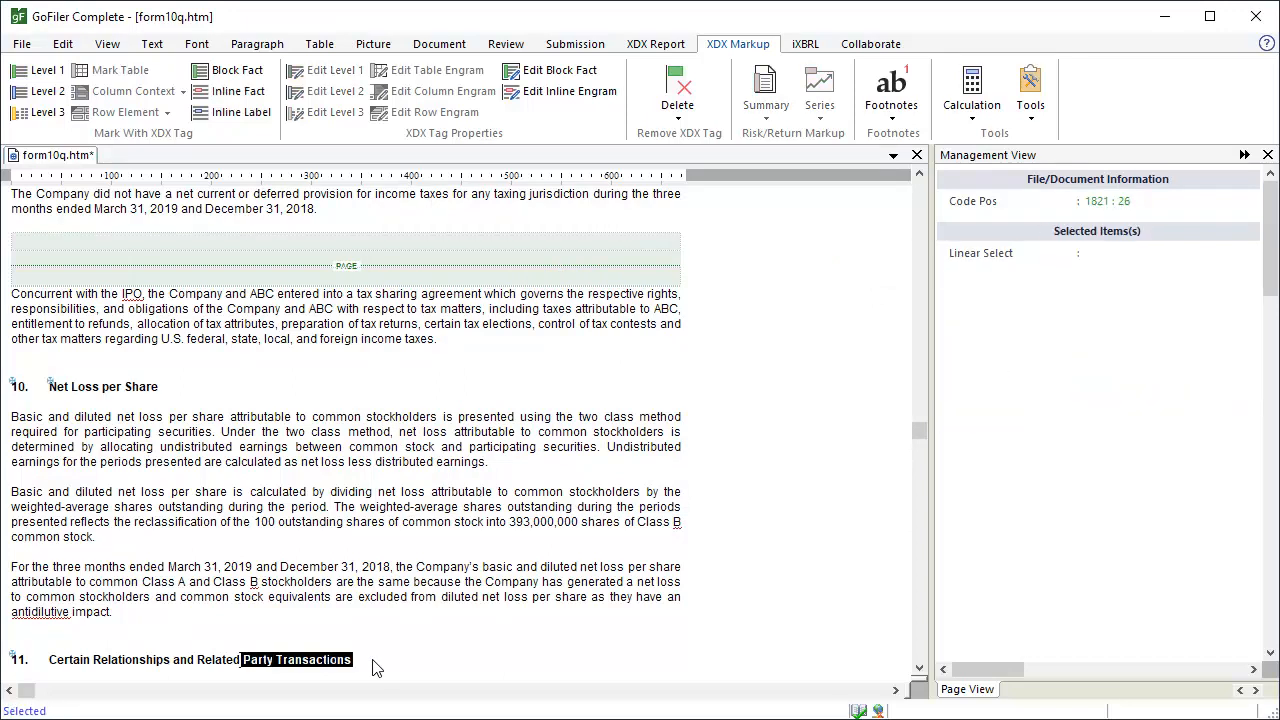
key("ctrl+shift+Left")
key("ctrl+shift+Left")
key("ctrl+shift+Left")
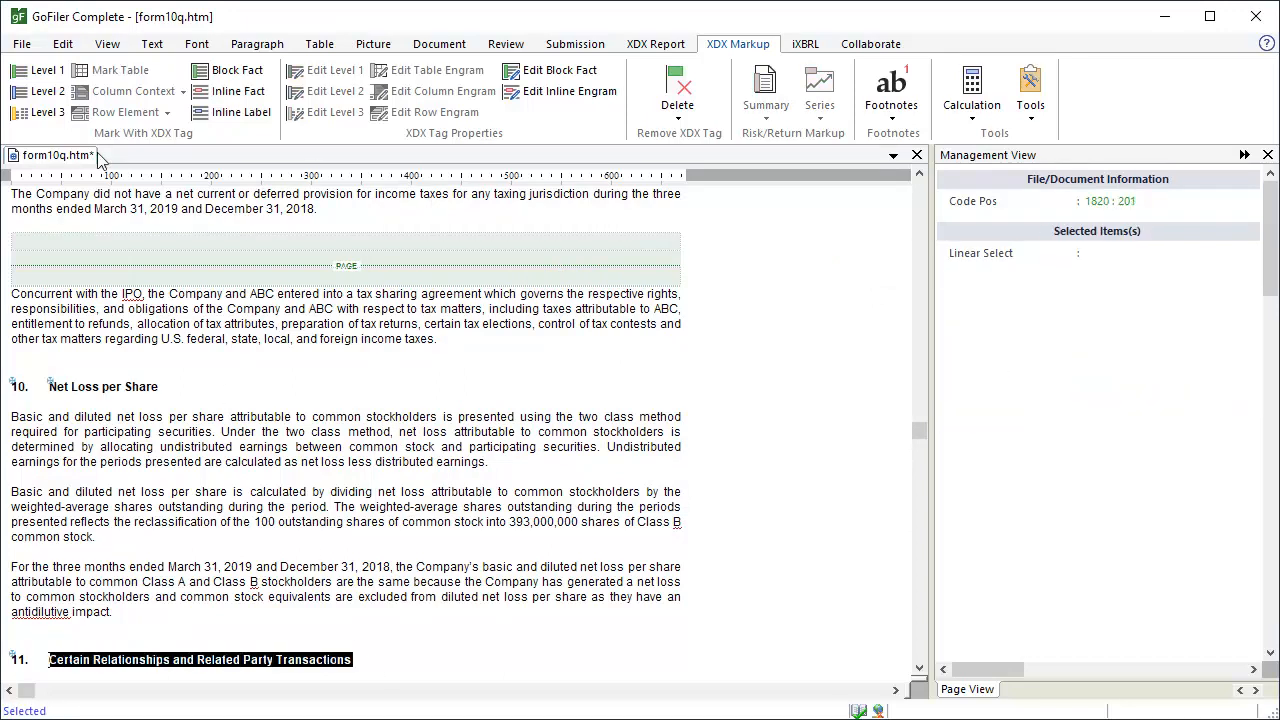
left_click(52, 74)
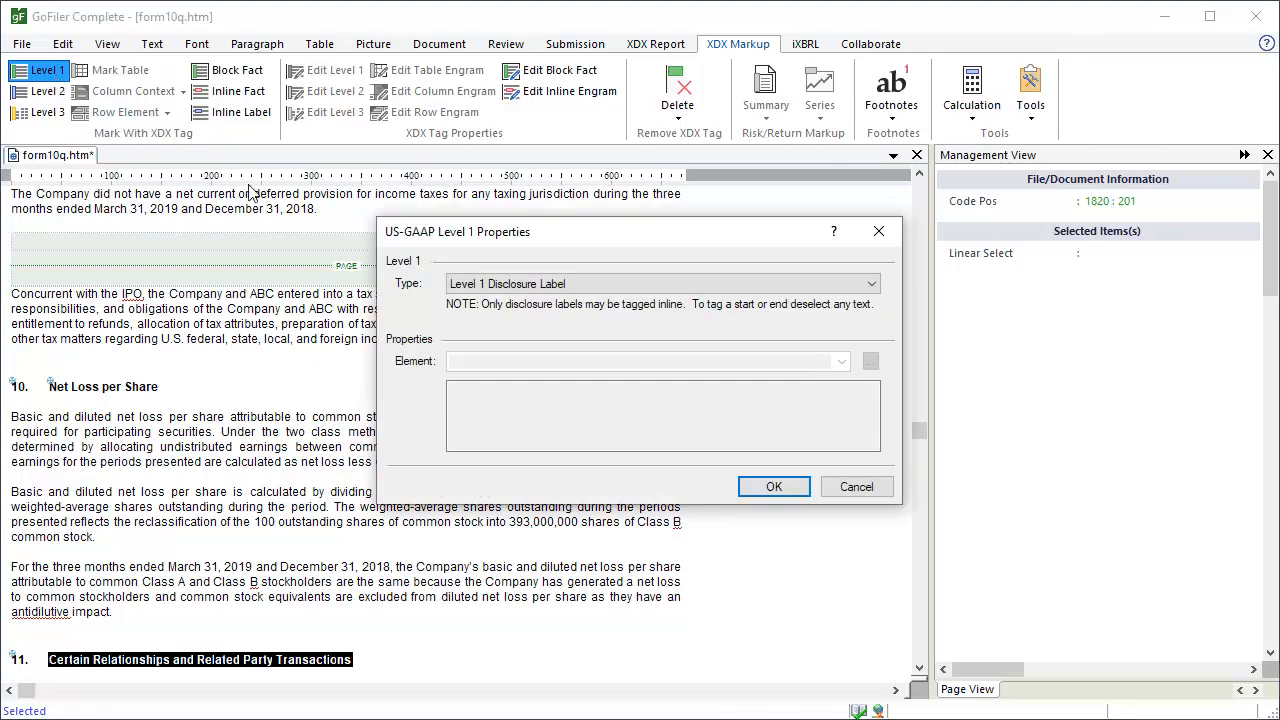
left_click(776, 488)
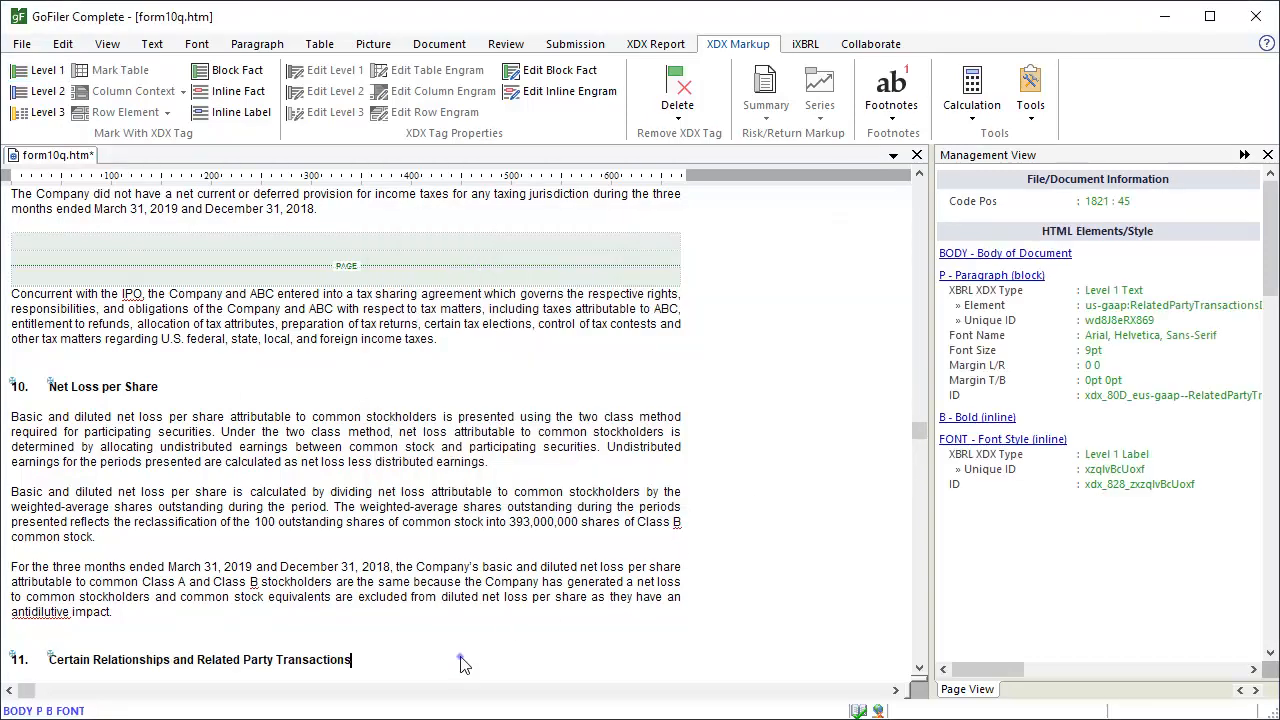